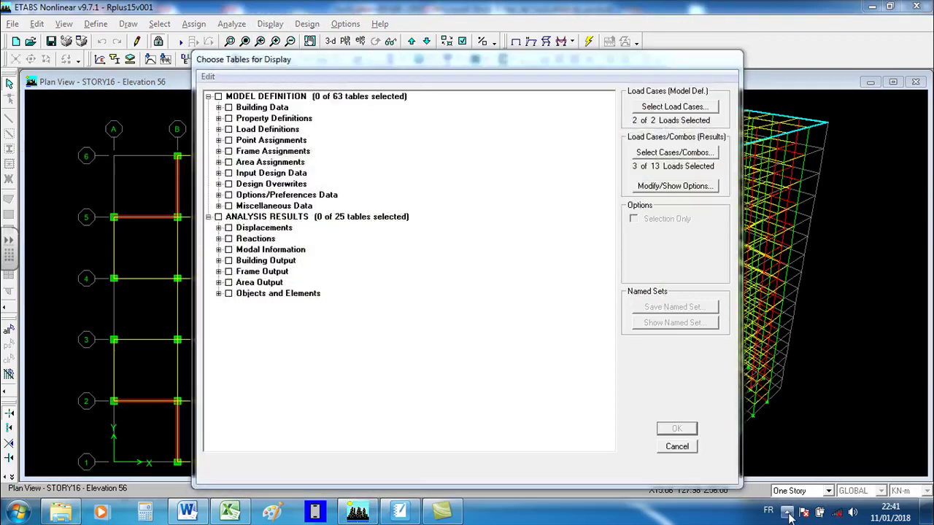
Display the Modal Participating Mass Ratios table from the building modal information in the analysis results
{"action": "left_click", "coordinate": [788, 513]}
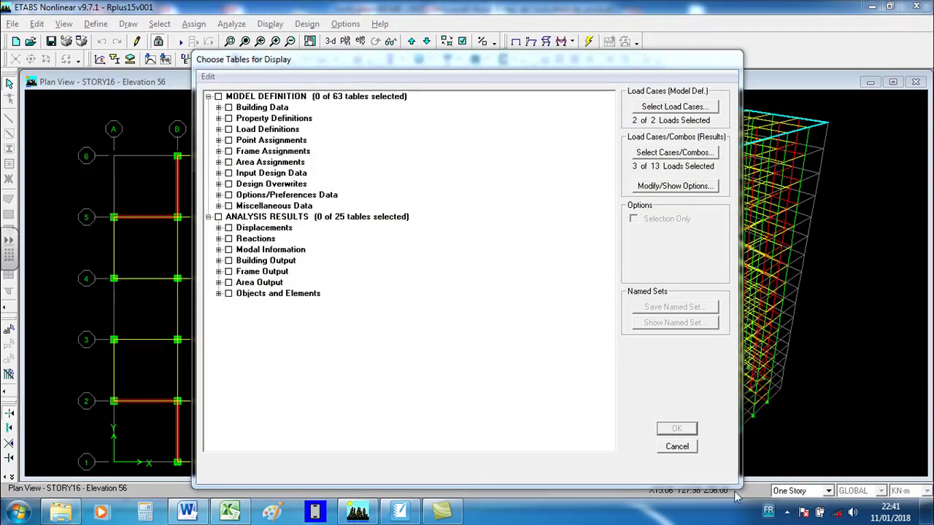
{"action": "left_click", "coordinate": [218, 249]}
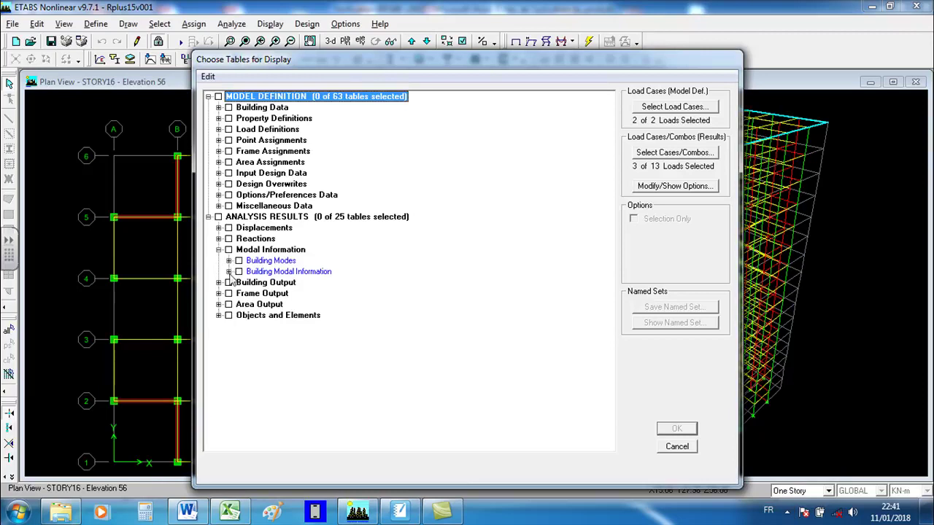
{"action": "left_click", "coordinate": [229, 272]}
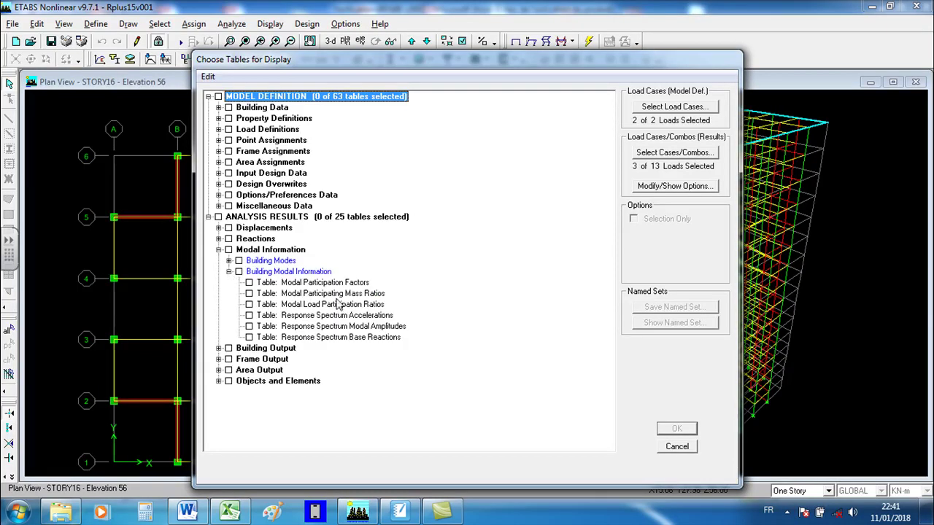
{"action": "left_click", "coordinate": [249, 293]}
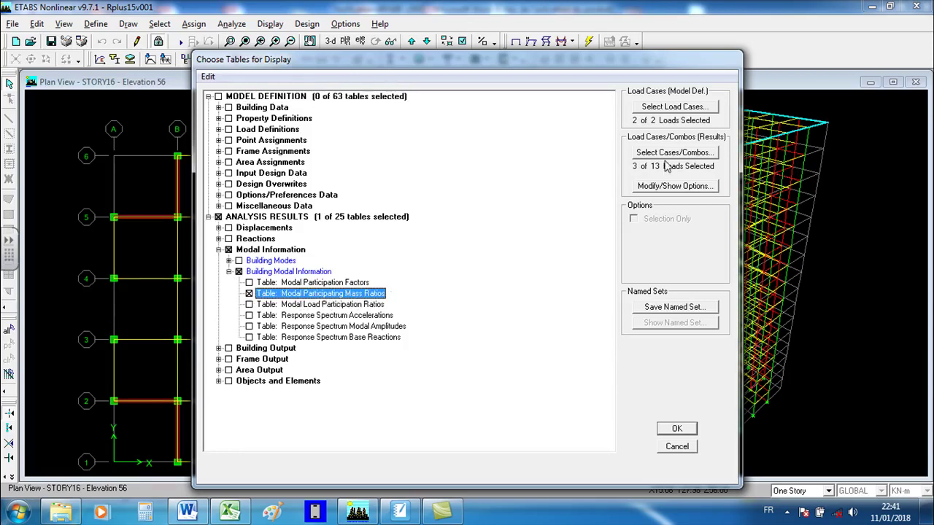
{"action": "left_click", "coordinate": [676, 432]}
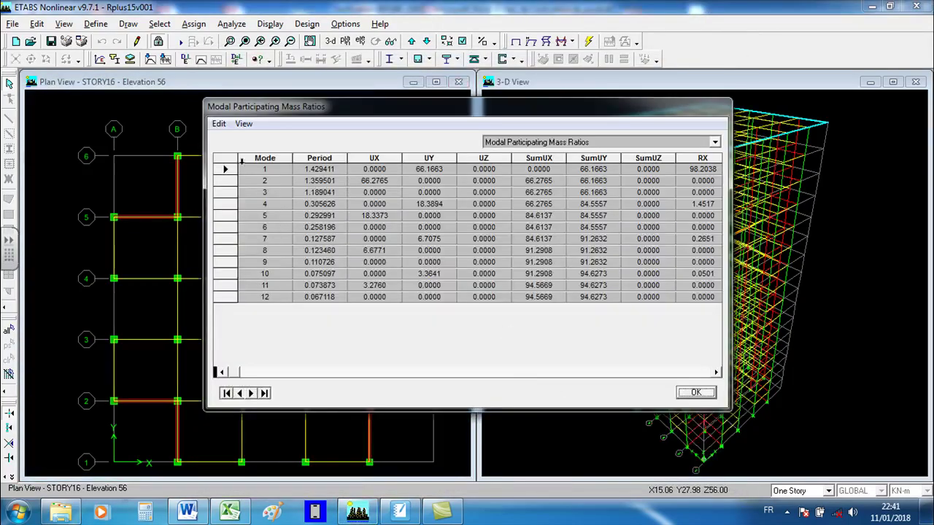
Copy the entire Modal Participating Mass Ratios table
{"action": "left_click", "coordinate": [219, 125]}
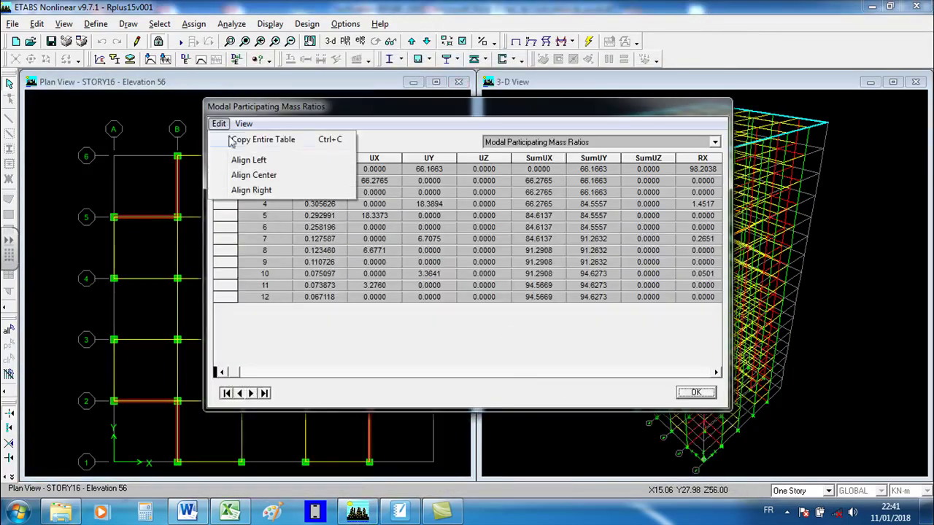
{"action": "left_click", "coordinate": [275, 145]}
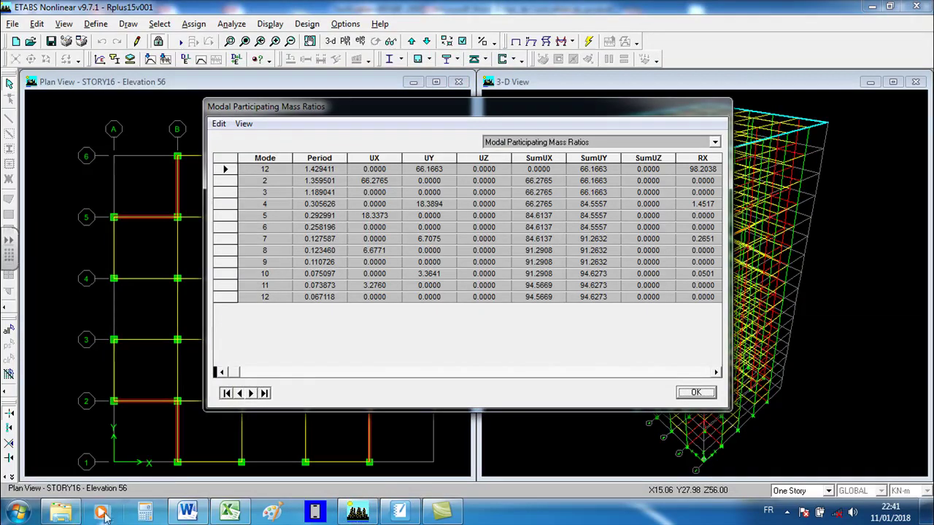
{"action": "mouse_move", "coordinate": [65, 516]}
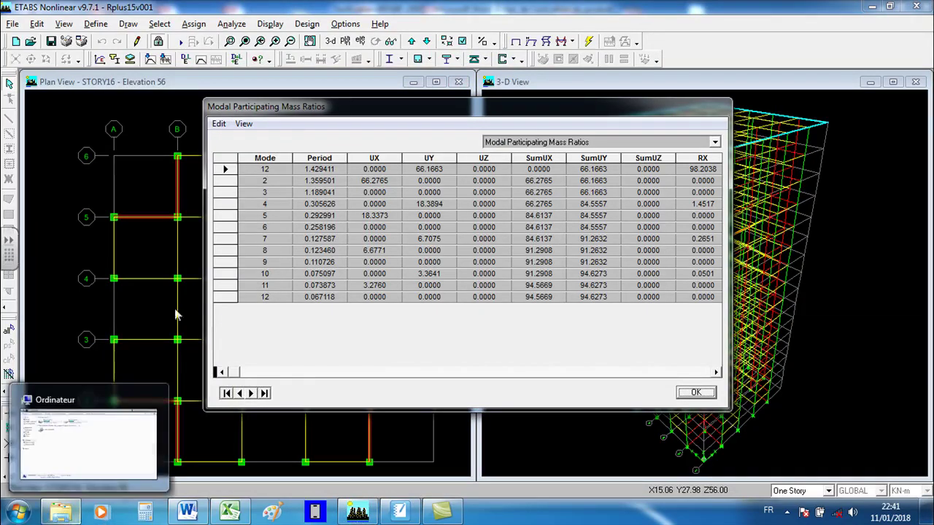
{"action": "left_click", "coordinate": [218, 124]}
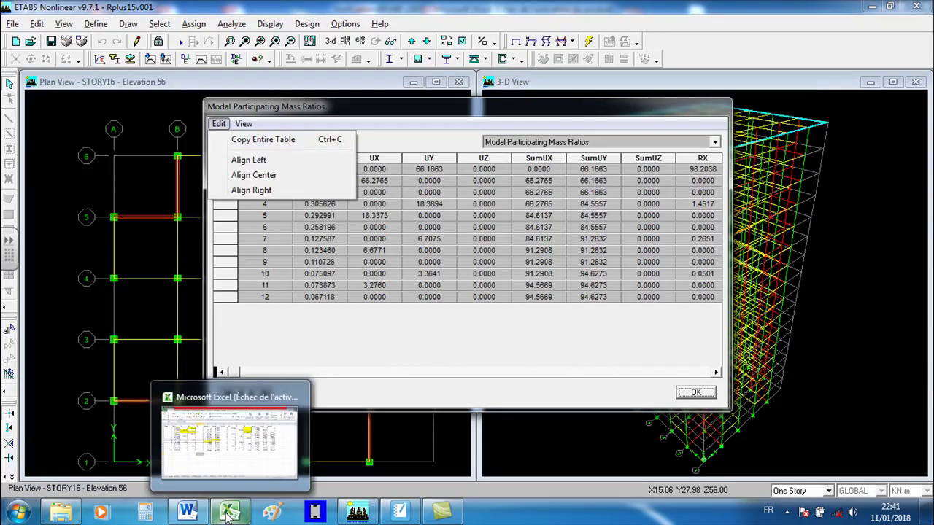
Switch to Excel, create a new blank workbook and paste the copied modal table starting at cell A1
{"action": "left_click", "coordinate": [219, 437]}
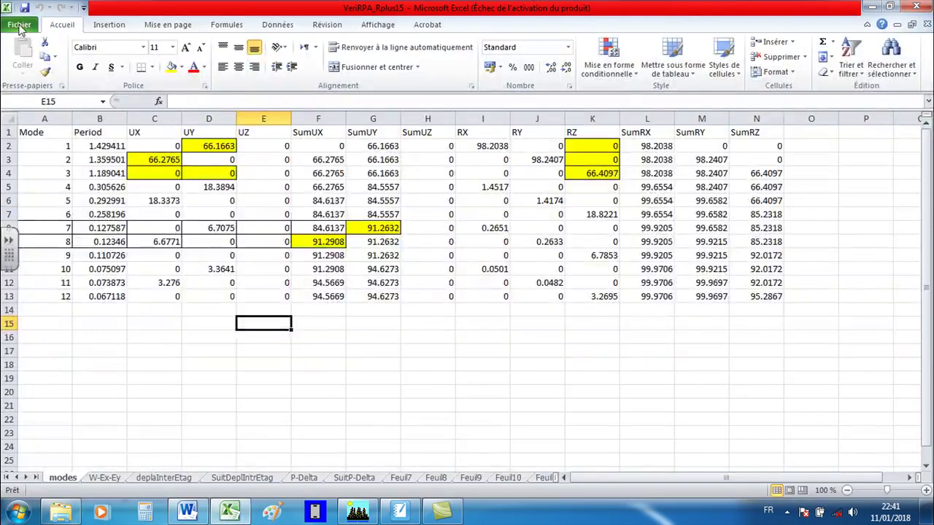
{"action": "left_click", "coordinate": [19, 24]}
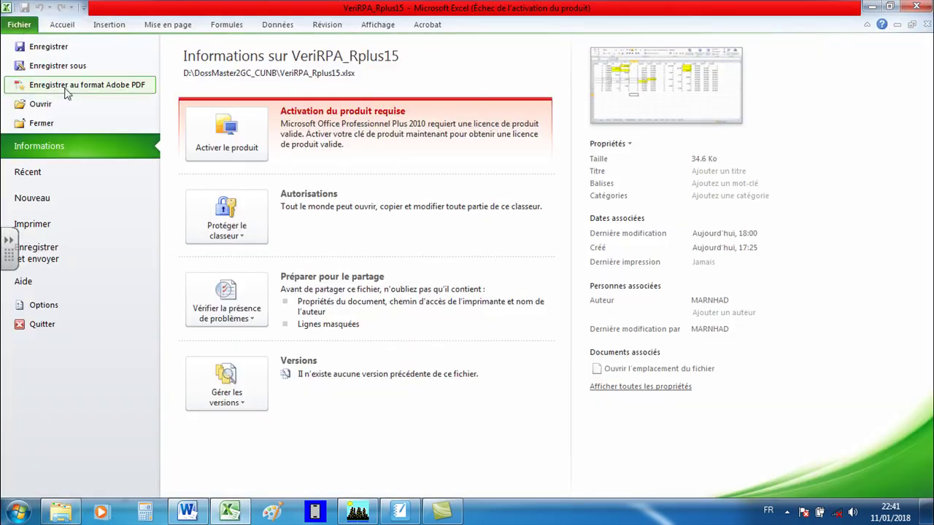
{"action": "left_click", "coordinate": [44, 201]}
{"action": "left_click", "coordinate": [759, 337]}
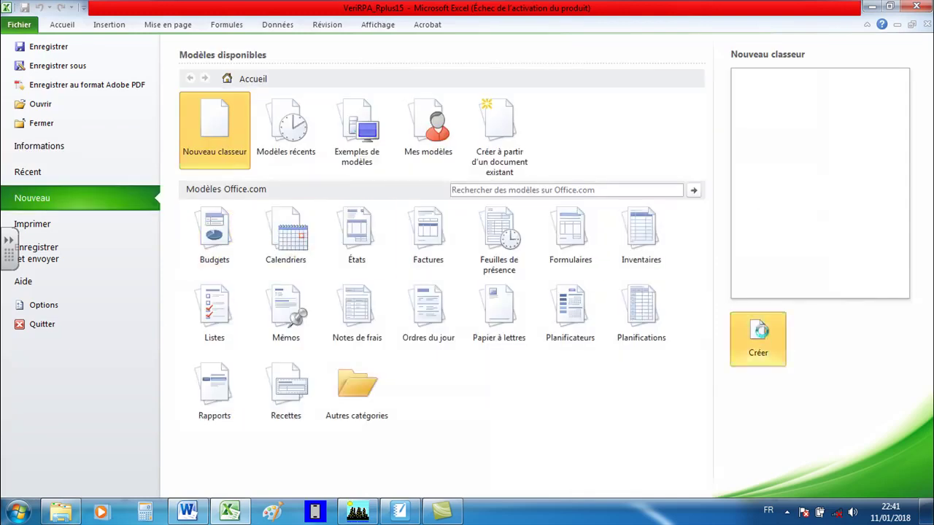
{"action": "left_click", "coordinate": [20, 55]}
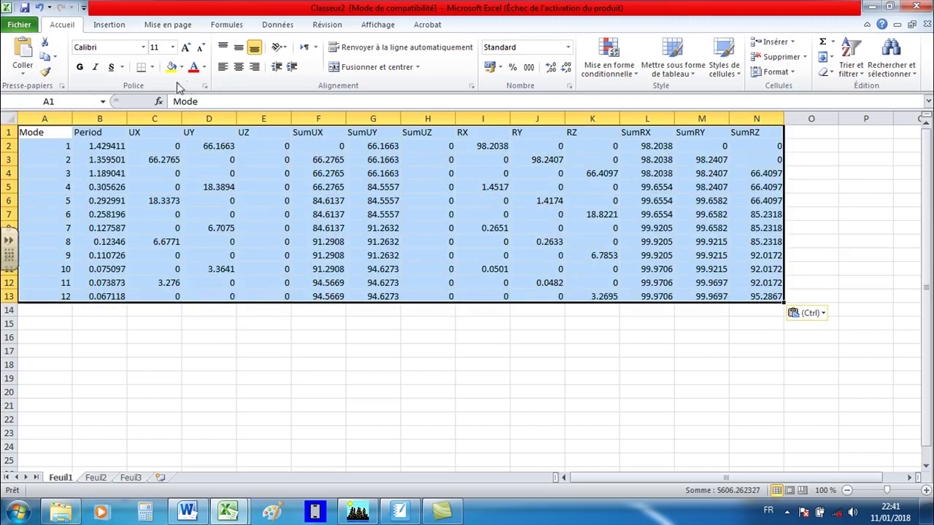
{"action": "left_click", "coordinate": [181, 340]}
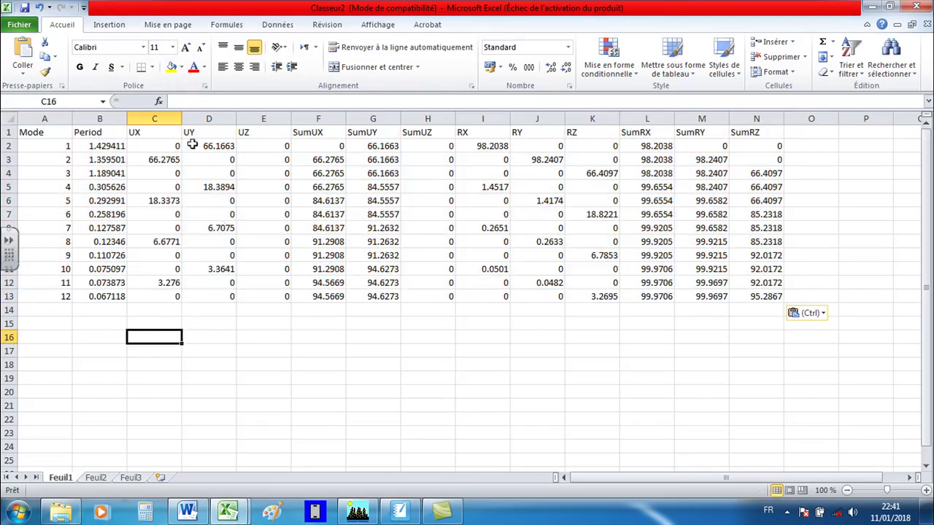
Examine the UX, UY, RZ, SumUX and SumUY columns and the translation and rotation ratios of the first three modes
{"action": "left_click", "coordinate": [156, 118]}
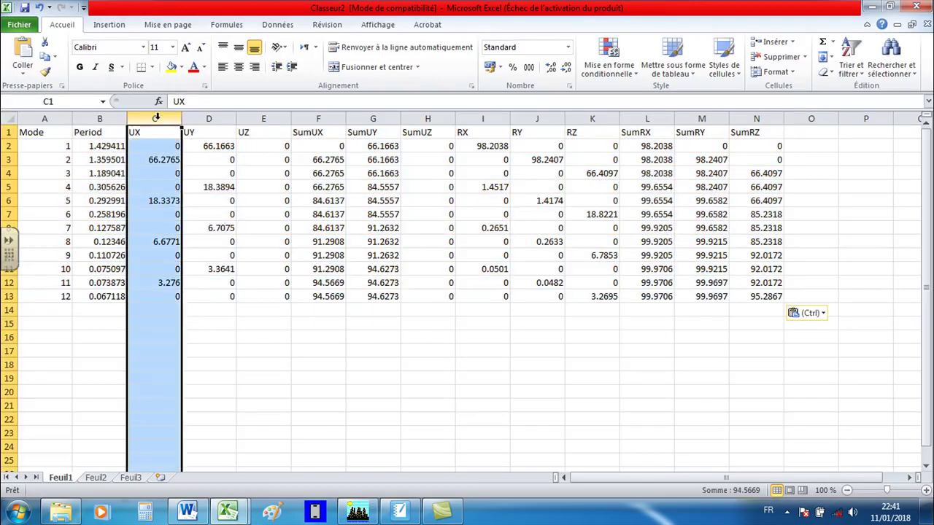
{"action": "left_click", "coordinate": [199, 121]}
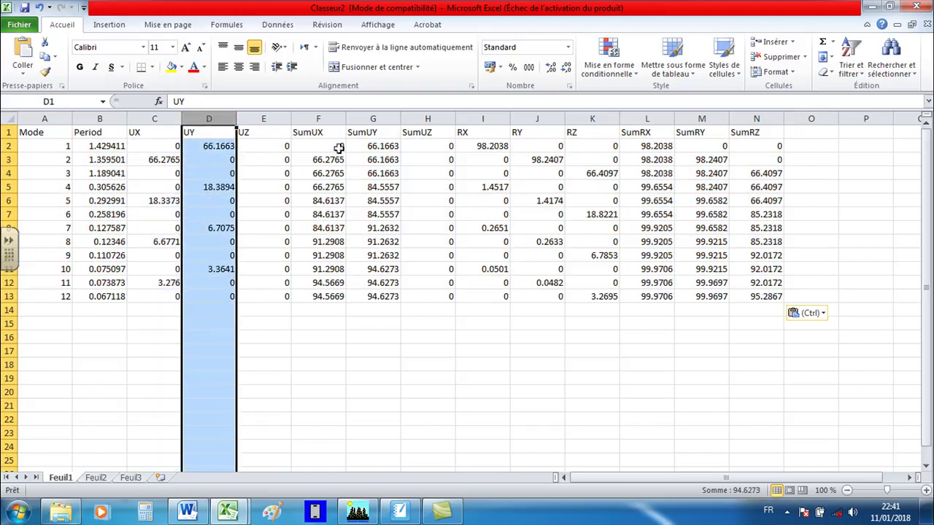
{"action": "left_click", "coordinate": [588, 119]}
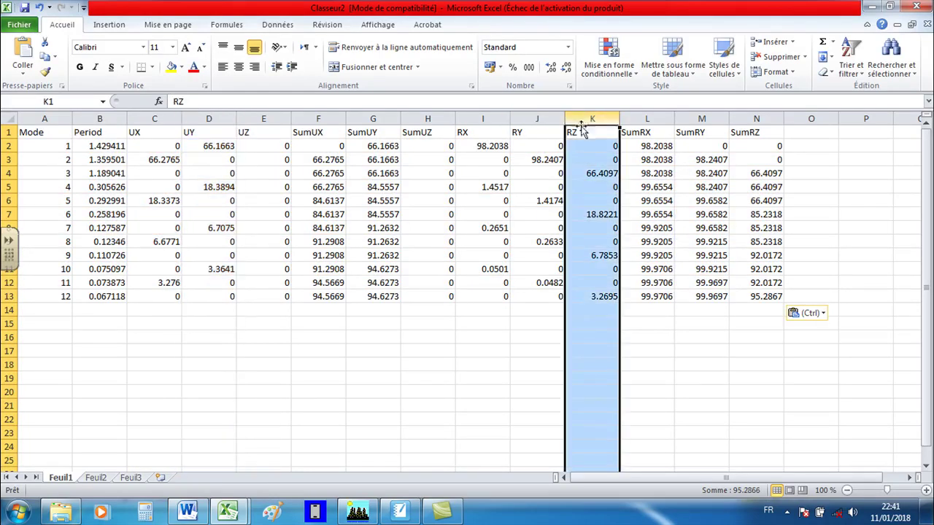
{"action": "left_click", "coordinate": [315, 118]}
{"action": "left_click", "coordinate": [376, 119]}
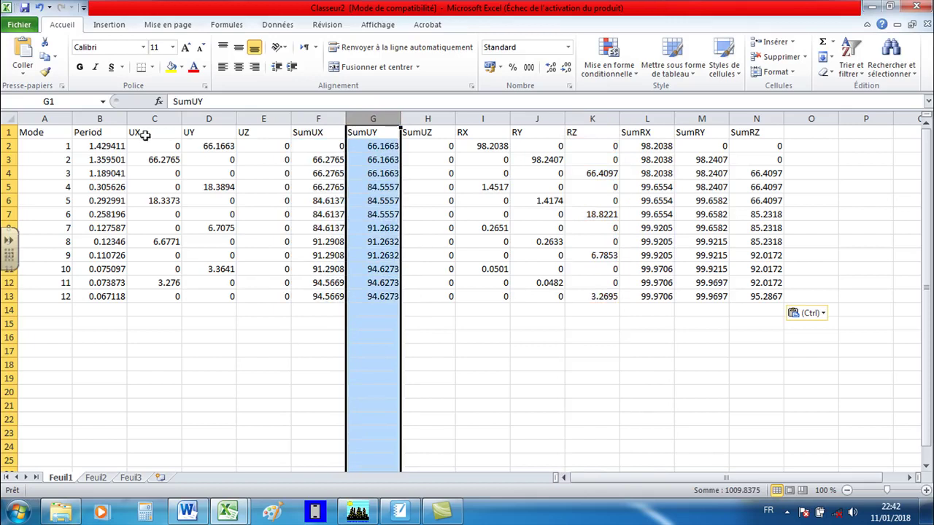
{"action": "left_click", "coordinate": [9, 146]}
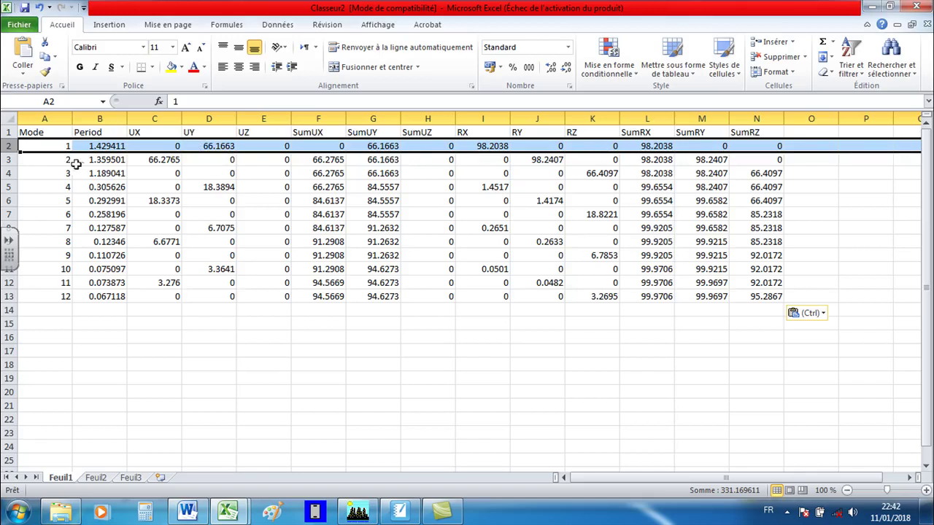
{"action": "left_click", "coordinate": [139, 159]}
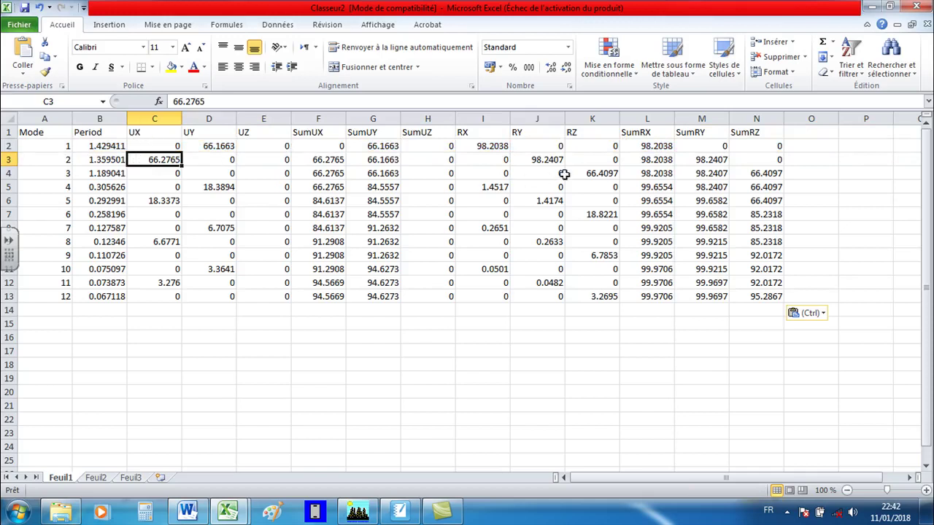
{"action": "left_click", "coordinate": [595, 159]}
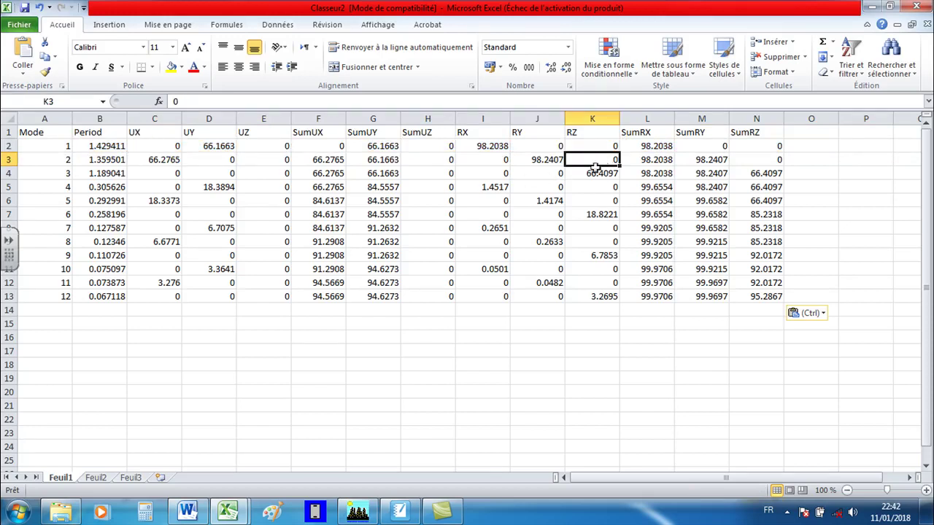
{"action": "left_click", "coordinate": [100, 173]}
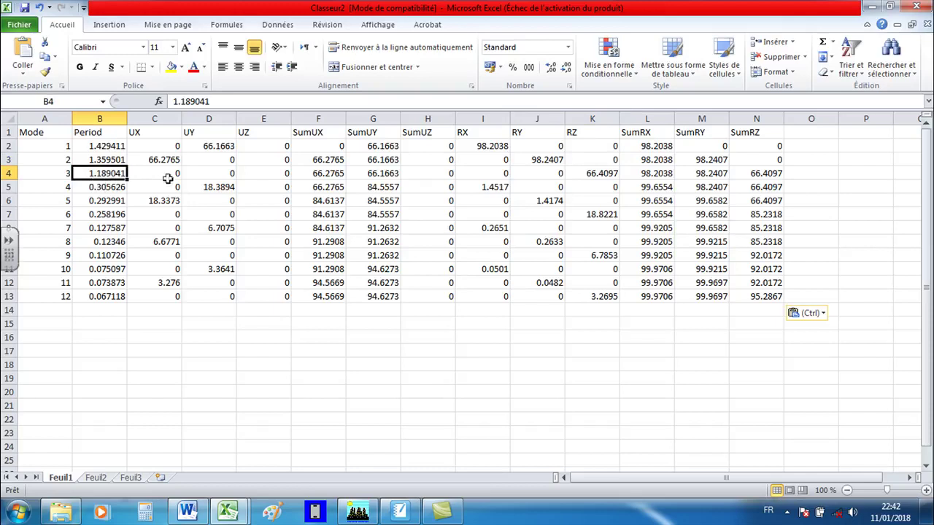
{"action": "left_click", "coordinate": [597, 173]}
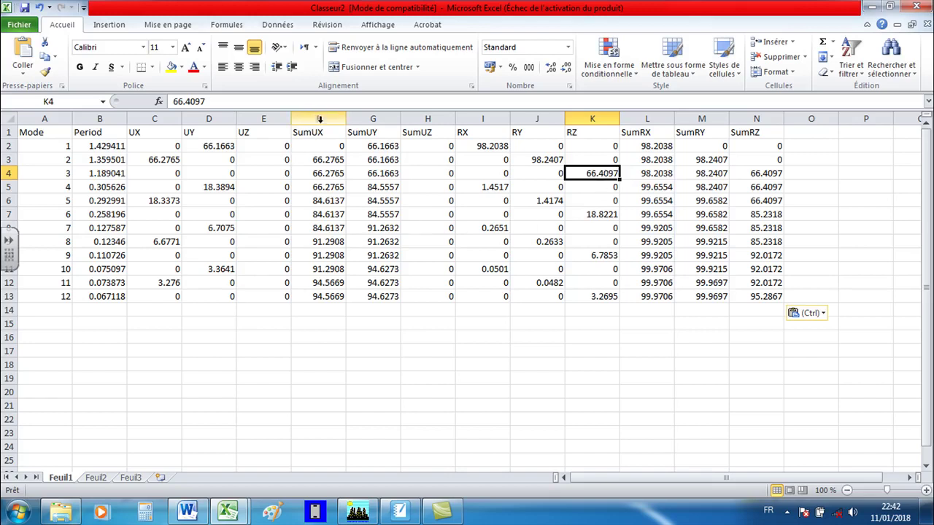
Read the 90 % requirement of article 4.3.4 in Word and check the SumUX and SumUY values of modes 7 and 8 against it in Excel
{"action": "left_click", "coordinate": [187, 511]}
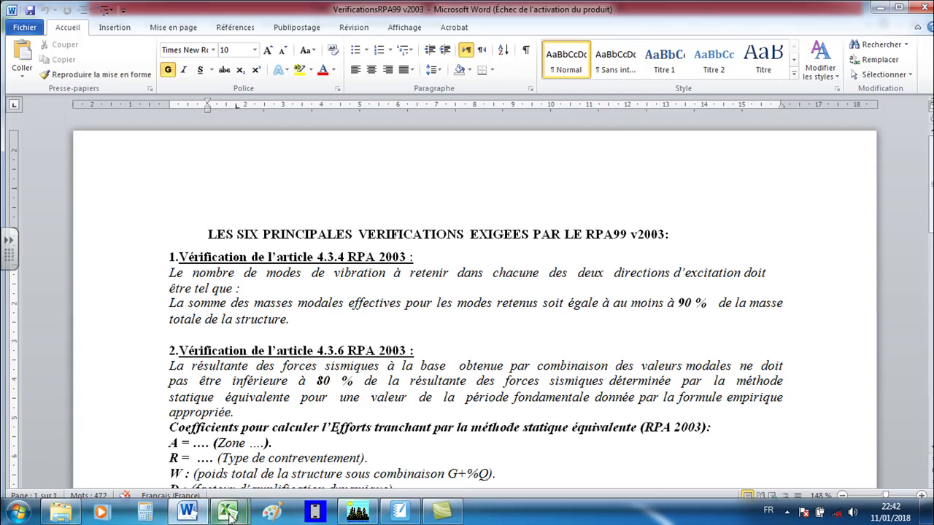
{"action": "mouse_move", "coordinate": [227, 511]}
{"action": "left_click", "coordinate": [257, 476]}
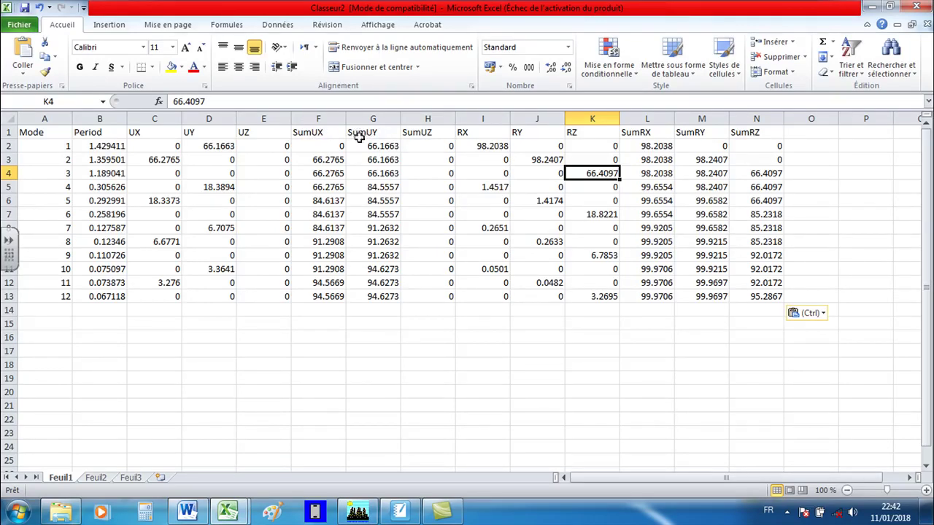
{"action": "left_click_drag", "start_coordinate": [324, 146], "coordinate": [324, 241]}
{"action": "left_click", "coordinate": [323, 241]}
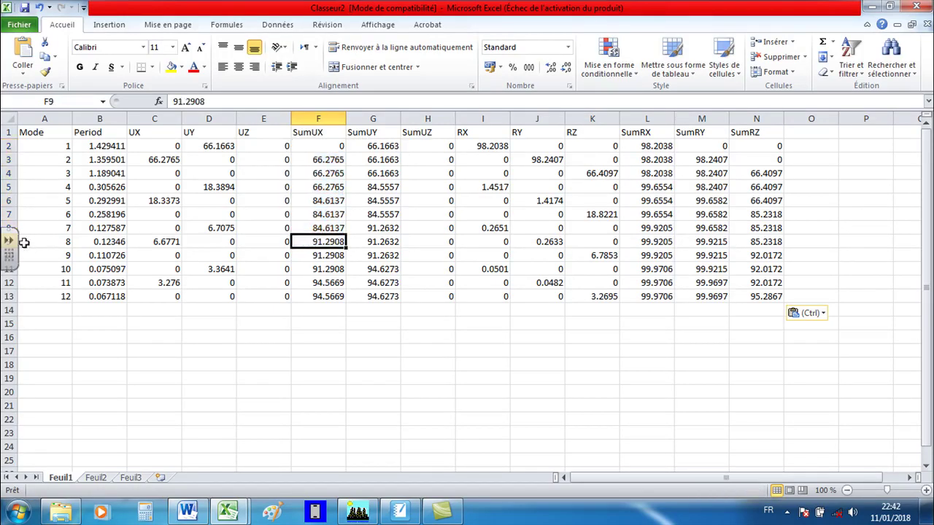
{"action": "left_click", "coordinate": [33, 242]}
{"action": "left_click_drag", "start_coordinate": [35, 242], "coordinate": [329, 248]}
{"action": "left_click_drag", "start_coordinate": [52, 228], "coordinate": [371, 229]}
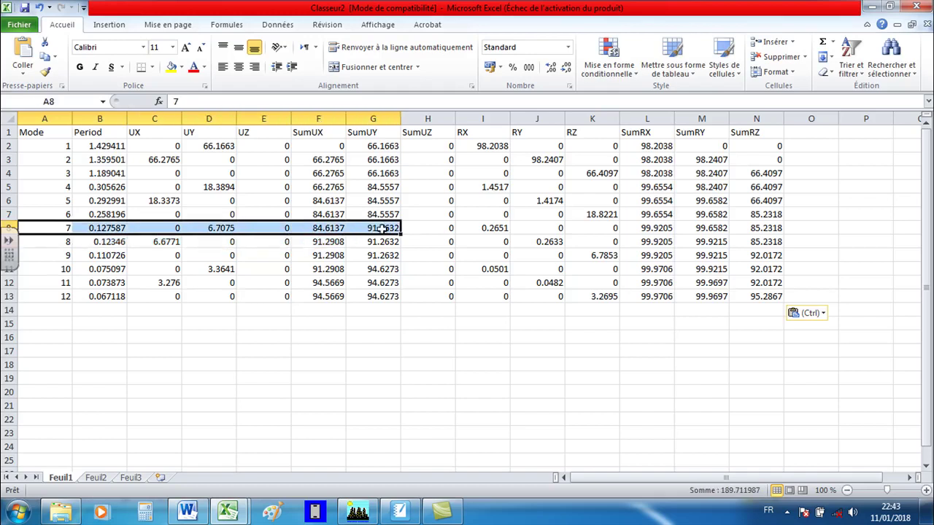
{"action": "left_click", "coordinate": [379, 232]}
{"action": "left_click", "coordinate": [313, 247]}
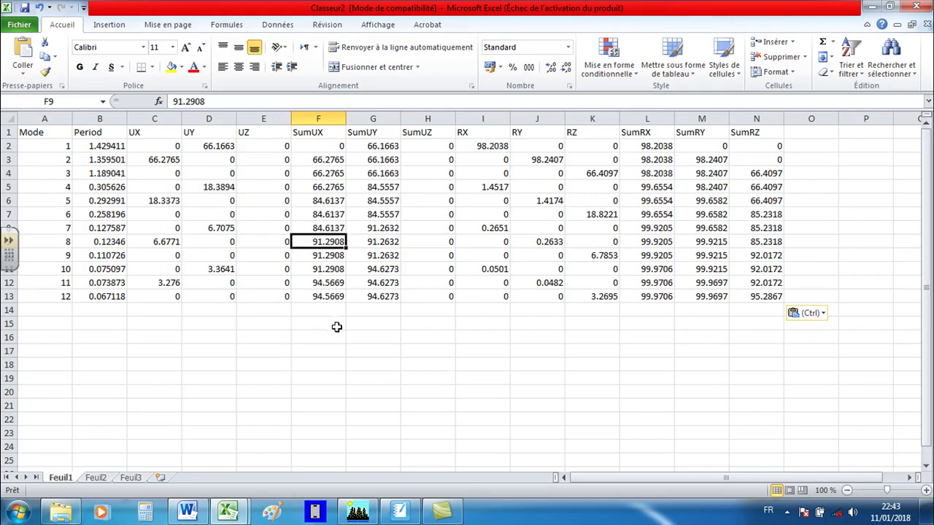
Consult article 4.3.6 in the Word document, then handwrite the base shear formula V MSE = ADQW / R in black on page 1 in SMART Notebook
{"action": "left_click", "coordinate": [187, 510]}
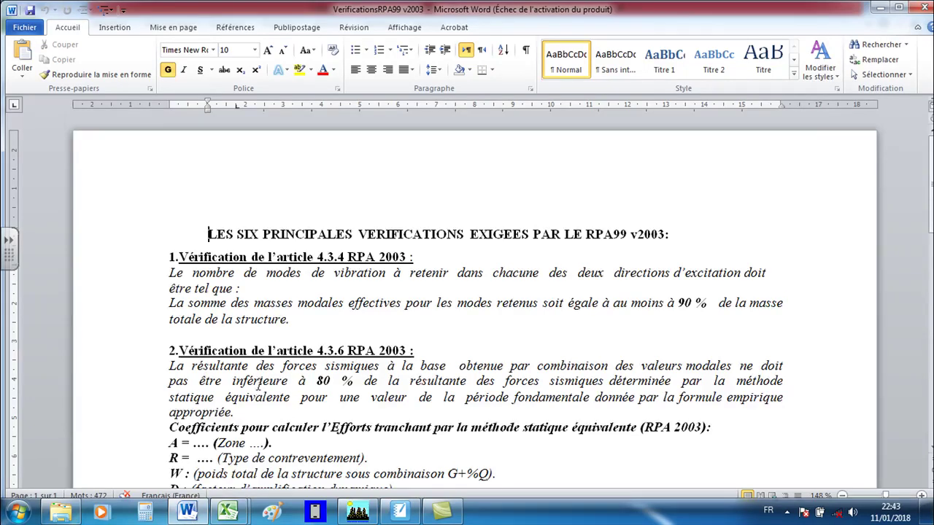
{"action": "scroll", "coordinate": [257, 377], "scroll_direction": "down", "scroll_amount": 1}
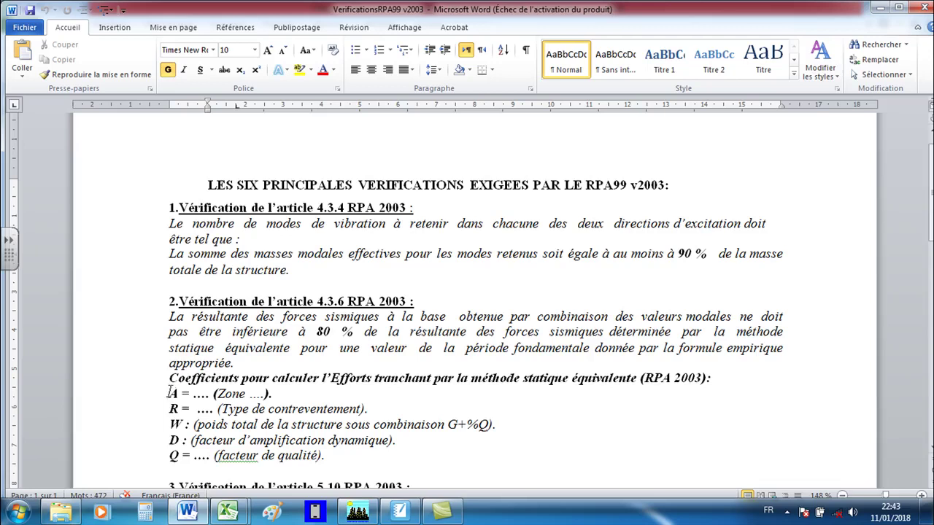
{"action": "left_click", "coordinate": [399, 510]}
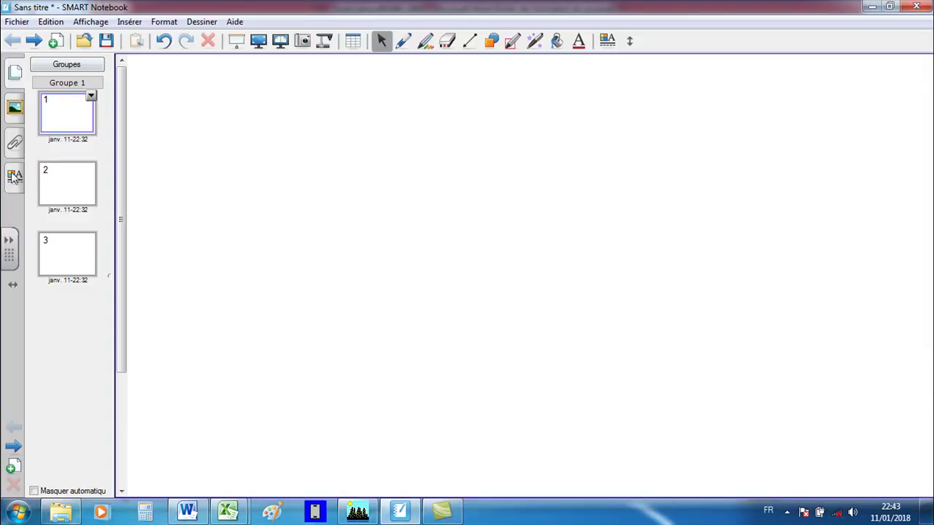
{"action": "left_click", "coordinate": [403, 41]}
{"action": "mouse_move", "coordinate": [244, 174]}
{"action": "left_mouse_down"}
{"action": "mouse_move", "coordinate": [299, 186]}
{"action": "mouse_move", "coordinate": [302, 178]}
{"action": "left_mouse_up"}
{"action": "mouse_move", "coordinate": [278, 257]}
{"action": "left_mouse_down"}
{"action": "mouse_move", "coordinate": [279, 275]}
{"action": "mouse_move", "coordinate": [295, 279]}
{"action": "mouse_move", "coordinate": [306, 303]}
{"action": "left_mouse_up"}
{"action": "mouse_move", "coordinate": [319, 266]}
{"action": "left_mouse_down"}
{"action": "mouse_move", "coordinate": [314, 283]}
{"action": "mouse_move", "coordinate": [350, 289]}
{"action": "mouse_move", "coordinate": [347, 267]}
{"action": "mouse_move", "coordinate": [351, 289]}
{"action": "left_mouse_up"}
{"action": "mouse_move", "coordinate": [344, 211]}
{"action": "left_mouse_down"}
{"action": "mouse_move", "coordinate": [378, 211]}
{"action": "mouse_move", "coordinate": [379, 227]}
{"action": "left_mouse_up"}
{"action": "mouse_move", "coordinate": [413, 194]}
{"action": "left_mouse_down"}
{"action": "mouse_move", "coordinate": [437, 150]}
{"action": "mouse_move", "coordinate": [451, 211]}
{"action": "left_mouse_up"}
{"action": "left_click_drag", "start_coordinate": [414, 192], "coordinate": [459, 186]}
{"action": "left_click_drag", "start_coordinate": [478, 151], "coordinate": [479, 190]}
{"action": "mouse_move", "coordinate": [474, 148]}
{"action": "left_mouse_down"}
{"action": "mouse_move", "coordinate": [487, 146]}
{"action": "mouse_move", "coordinate": [501, 183]}
{"action": "mouse_move", "coordinate": [480, 188]}
{"action": "left_mouse_up"}
{"action": "mouse_move", "coordinate": [547, 144]}
{"action": "left_mouse_down"}
{"action": "mouse_move", "coordinate": [588, 175]}
{"action": "mouse_move", "coordinate": [549, 141]}
{"action": "mouse_move", "coordinate": [597, 219]}
{"action": "left_mouse_up"}
{"action": "mouse_move", "coordinate": [605, 162]}
{"action": "left_mouse_down"}
{"action": "mouse_move", "coordinate": [613, 200]}
{"action": "mouse_move", "coordinate": [680, 144]}
{"action": "left_mouse_up"}
{"action": "left_click_drag", "start_coordinate": [403, 232], "coordinate": [702, 232]}
{"action": "mouse_move", "coordinate": [525, 249]}
{"action": "left_mouse_down"}
{"action": "mouse_move", "coordinate": [524, 318]}
{"action": "mouse_move", "coordinate": [569, 252]}
{"action": "mouse_move", "coordinate": [570, 303]}
{"action": "left_mouse_up"}
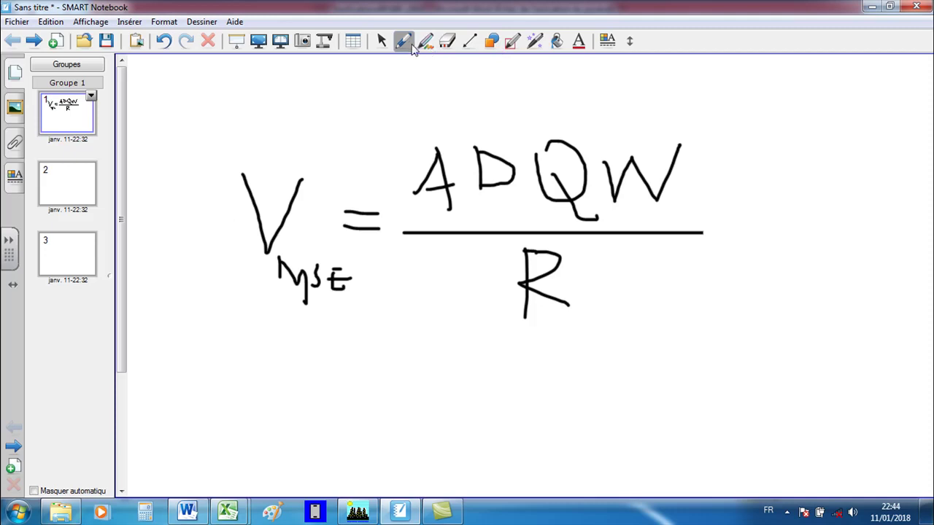
Handwrite "zone I" and "groupe d'usage 1B" bracketed to "A = 0,12" with the red pen below the formula
{"action": "left_click", "coordinate": [405, 42]}
{"action": "left_click", "coordinate": [330, 73]}
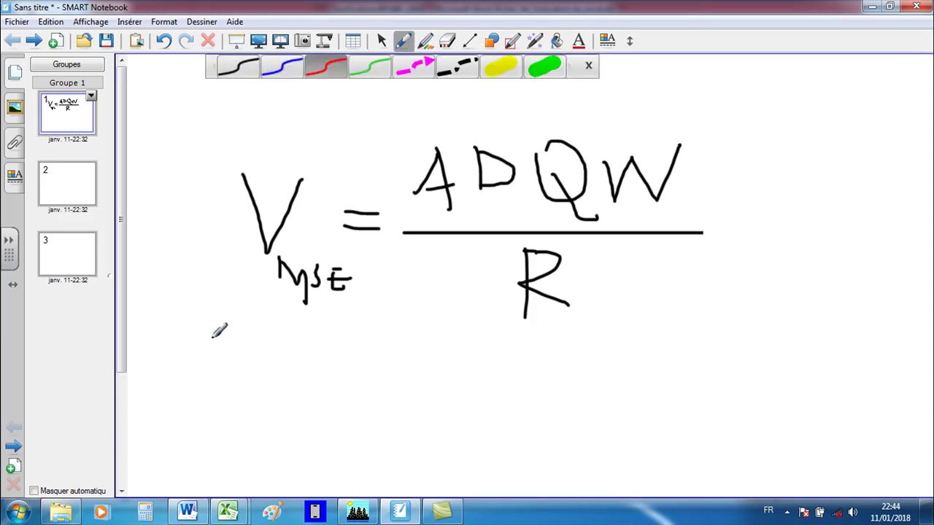
{"action": "mouse_move", "coordinate": [207, 334]}
{"action": "left_mouse_down"}
{"action": "mouse_move", "coordinate": [219, 354]}
{"action": "mouse_move", "coordinate": [252, 360]}
{"action": "mouse_move", "coordinate": [277, 329]}
{"action": "mouse_move", "coordinate": [271, 356]}
{"action": "left_mouse_up"}
{"action": "mouse_move", "coordinate": [294, 358]}
{"action": "left_mouse_down"}
{"action": "mouse_move", "coordinate": [304, 344]}
{"action": "mouse_move", "coordinate": [320, 357]}
{"action": "left_mouse_up"}
{"action": "mouse_move", "coordinate": [370, 332]}
{"action": "left_mouse_down"}
{"action": "mouse_move", "coordinate": [372, 363]}
{"action": "mouse_move", "coordinate": [385, 362]}
{"action": "mouse_move", "coordinate": [385, 333]}
{"action": "left_mouse_up"}
{"action": "mouse_move", "coordinate": [260, 382]}
{"action": "left_mouse_down"}
{"action": "mouse_move", "coordinate": [260, 391]}
{"action": "mouse_move", "coordinate": [302, 387]}
{"action": "mouse_move", "coordinate": [307, 375]}
{"action": "mouse_move", "coordinate": [330, 397]}
{"action": "mouse_move", "coordinate": [365, 390]}
{"action": "mouse_move", "coordinate": [406, 402]}
{"action": "mouse_move", "coordinate": [432, 381]}
{"action": "mouse_move", "coordinate": [471, 398]}
{"action": "left_mouse_up"}
{"action": "mouse_move", "coordinate": [481, 337]}
{"action": "left_mouse_down"}
{"action": "mouse_move", "coordinate": [490, 333]}
{"action": "mouse_move", "coordinate": [500, 360]}
{"action": "mouse_move", "coordinate": [489, 402]}
{"action": "left_mouse_up"}
{"action": "mouse_move", "coordinate": [532, 385]}
{"action": "left_mouse_down"}
{"action": "mouse_move", "coordinate": [556, 337]}
{"action": "mouse_move", "coordinate": [564, 383]}
{"action": "left_mouse_up"}
{"action": "mouse_move", "coordinate": [544, 364]}
{"action": "left_mouse_down"}
{"action": "mouse_move", "coordinate": [609, 371]}
{"action": "mouse_move", "coordinate": [631, 355]}
{"action": "mouse_move", "coordinate": [626, 349]}
{"action": "mouse_move", "coordinate": [640, 395]}
{"action": "mouse_move", "coordinate": [717, 354]}
{"action": "mouse_move", "coordinate": [733, 375]}
{"action": "left_mouse_up"}
Handwrite in red "D → fonction de T" under the line giving coefficient A
{"action": "mouse_move", "coordinate": [292, 433]}
{"action": "left_mouse_down"}
{"action": "mouse_move", "coordinate": [291, 471]}
{"action": "mouse_move", "coordinate": [322, 452]}
{"action": "mouse_move", "coordinate": [295, 470]}
{"action": "left_mouse_up"}
{"action": "left_click_drag", "start_coordinate": [332, 467], "coordinate": [412, 467]}
{"action": "mouse_move", "coordinate": [386, 455]}
{"action": "left_mouse_down"}
{"action": "mouse_move", "coordinate": [413, 462]}
{"action": "mouse_move", "coordinate": [446, 435]}
{"action": "mouse_move", "coordinate": [458, 457]}
{"action": "mouse_move", "coordinate": [496, 455]}
{"action": "mouse_move", "coordinate": [514, 465]}
{"action": "mouse_move", "coordinate": [527, 434]}
{"action": "mouse_move", "coordinate": [586, 443]}
{"action": "mouse_move", "coordinate": [588, 420]}
{"action": "mouse_move", "coordinate": [595, 460]}
{"action": "mouse_move", "coordinate": [616, 470]}
{"action": "left_mouse_up"}
{"action": "mouse_move", "coordinate": [643, 436]}
{"action": "left_mouse_down"}
{"action": "mouse_move", "coordinate": [642, 465]}
{"action": "mouse_move", "coordinate": [663, 431]}
{"action": "left_mouse_up"}
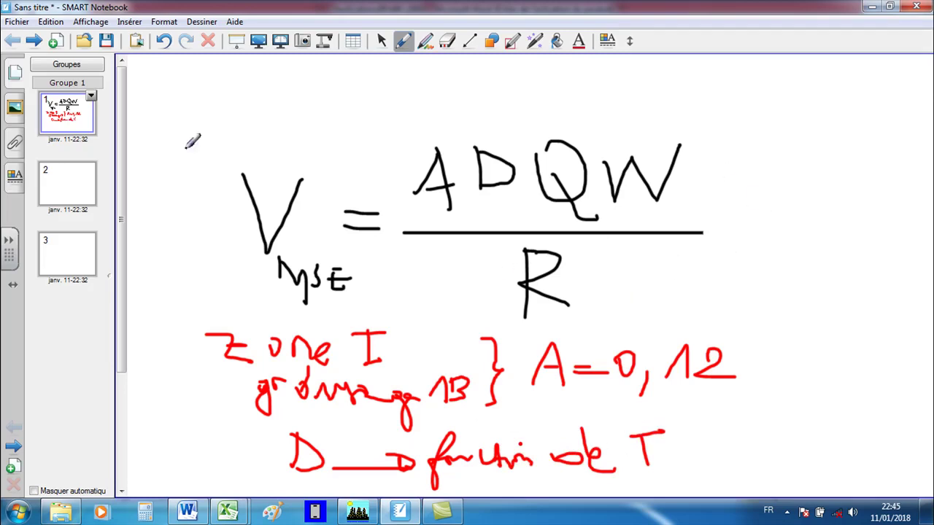
Handwrite "Q = 1,15" in red on page 2 of the notebook
{"action": "left_click", "coordinate": [62, 179]}
{"action": "mouse_move", "coordinate": [191, 79]}
{"action": "left_mouse_down"}
{"action": "mouse_move", "coordinate": [203, 81]}
{"action": "mouse_move", "coordinate": [209, 133]}
{"action": "mouse_move", "coordinate": [232, 141]}
{"action": "left_mouse_up"}
{"action": "left_click", "coordinate": [248, 113]}
{"action": "left_click", "coordinate": [250, 119]}
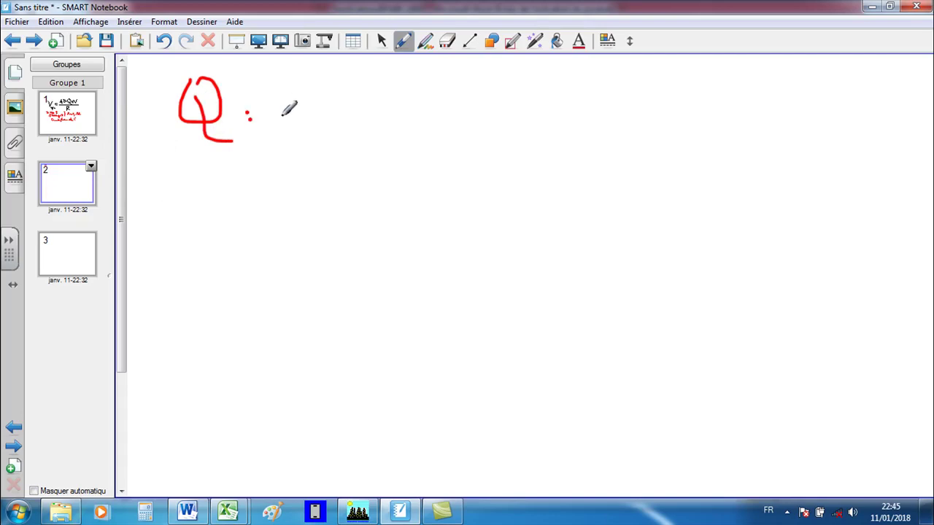
{"action": "left_click_drag", "start_coordinate": [274, 107], "coordinate": [323, 121]}
{"action": "mouse_move", "coordinate": [340, 113]}
{"action": "left_mouse_down"}
{"action": "mouse_move", "coordinate": [363, 83]}
{"action": "mouse_move", "coordinate": [378, 142]}
{"action": "mouse_move", "coordinate": [416, 82]}
{"action": "left_mouse_up"}
{"action": "left_click_drag", "start_coordinate": [416, 83], "coordinate": [417, 114]}
{"action": "mouse_move", "coordinate": [450, 84]}
{"action": "left_mouse_down"}
{"action": "mouse_move", "coordinate": [438, 116]}
{"action": "mouse_move", "coordinate": [469, 79]}
{"action": "left_mouse_up"}
Handwrite "R = 5" and "W" in red under the Q line on page 2, consulting the formula on page 1
{"action": "left_click", "coordinate": [59, 117]}
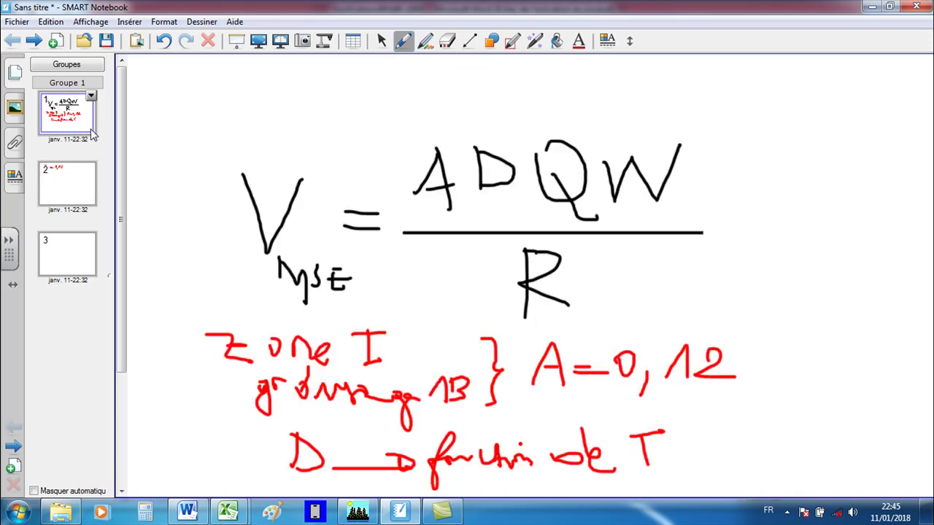
{"action": "left_click", "coordinate": [51, 186]}
{"action": "mouse_move", "coordinate": [246, 170]}
{"action": "left_mouse_down"}
{"action": "mouse_move", "coordinate": [246, 199]}
{"action": "mouse_move", "coordinate": [227, 223]}
{"action": "mouse_move", "coordinate": [255, 175]}
{"action": "mouse_move", "coordinate": [232, 195]}
{"action": "mouse_move", "coordinate": [259, 211]}
{"action": "mouse_move", "coordinate": [311, 192]}
{"action": "mouse_move", "coordinate": [334, 205]}
{"action": "left_mouse_up"}
{"action": "left_click_drag", "start_coordinate": [347, 173], "coordinate": [374, 171]}
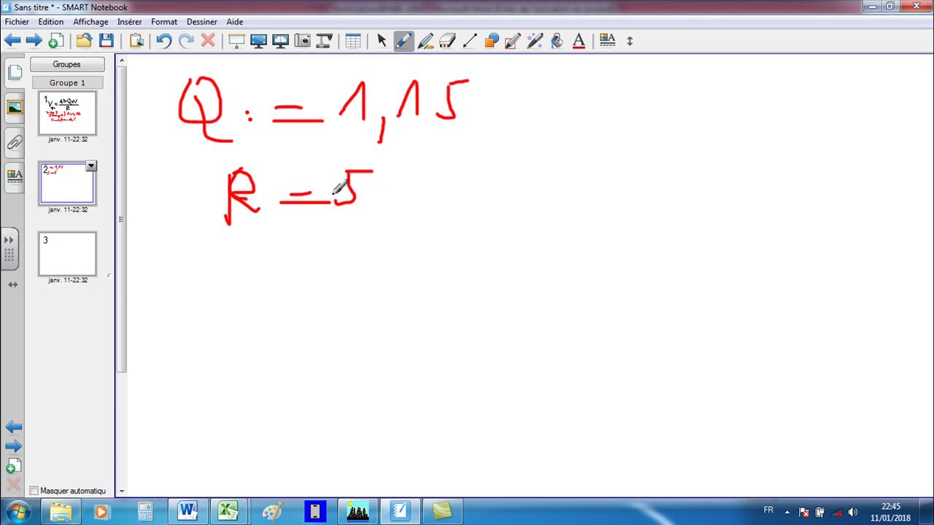
{"action": "left_click", "coordinate": [67, 121]}
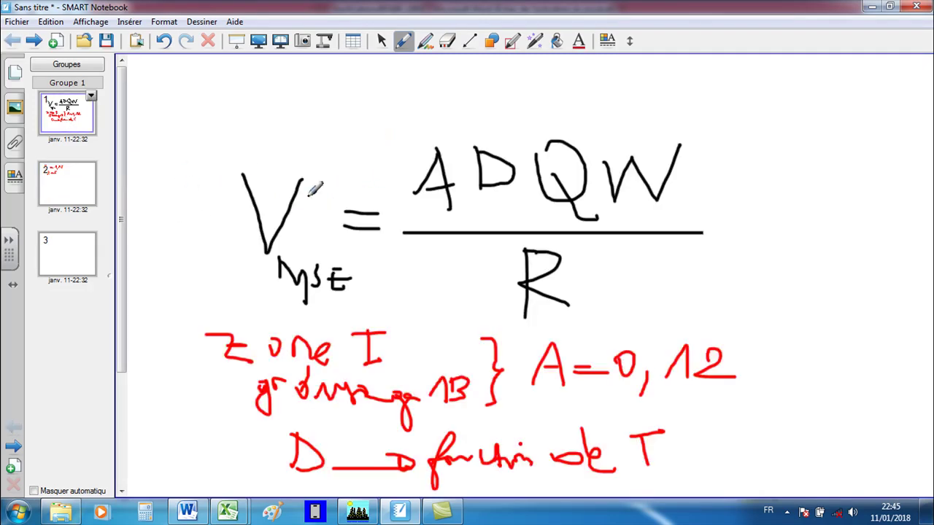
{"action": "left_click", "coordinate": [71, 194]}
{"action": "mouse_move", "coordinate": [230, 254]}
{"action": "left_mouse_down"}
{"action": "mouse_move", "coordinate": [251, 271]}
{"action": "mouse_move", "coordinate": [261, 264]}
{"action": "mouse_move", "coordinate": [290, 306]}
{"action": "mouse_move", "coordinate": [306, 257]}
{"action": "left_mouse_up"}
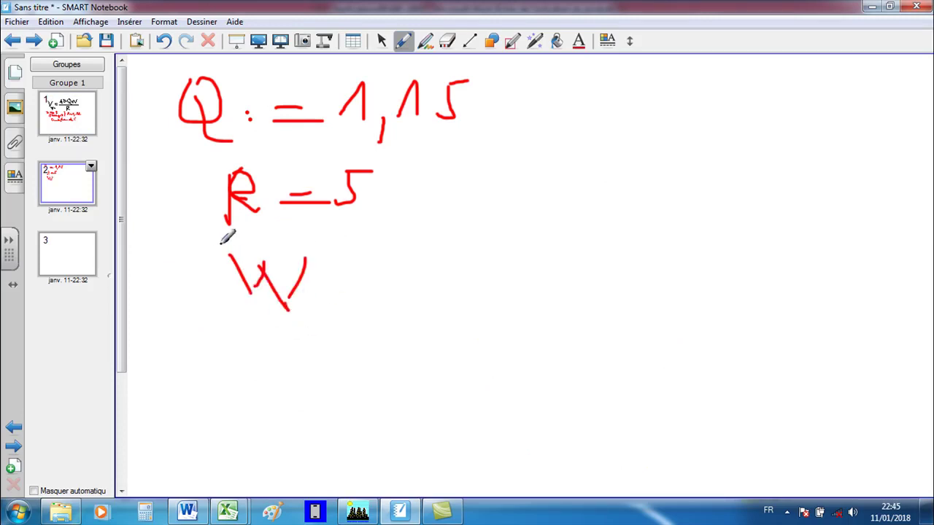
{"action": "left_click", "coordinate": [71, 120]}
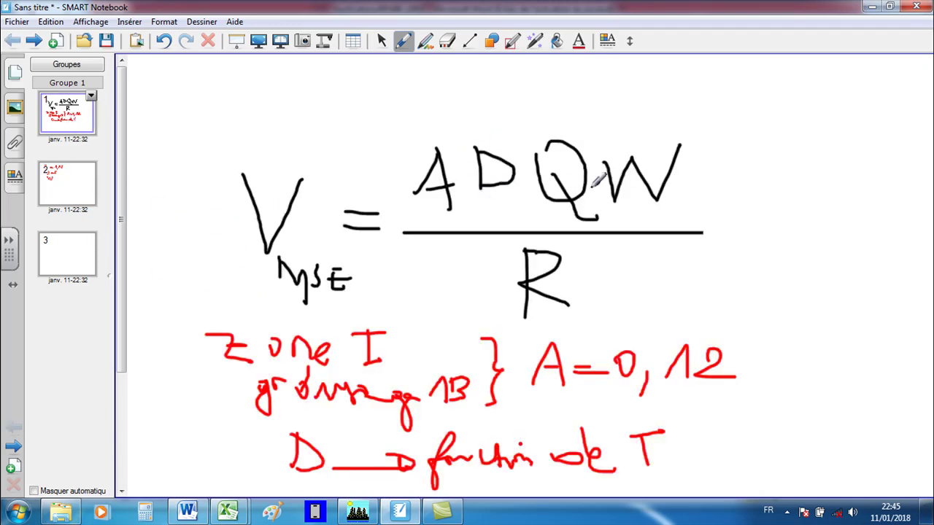
{"action": "left_click", "coordinate": [76, 181]}
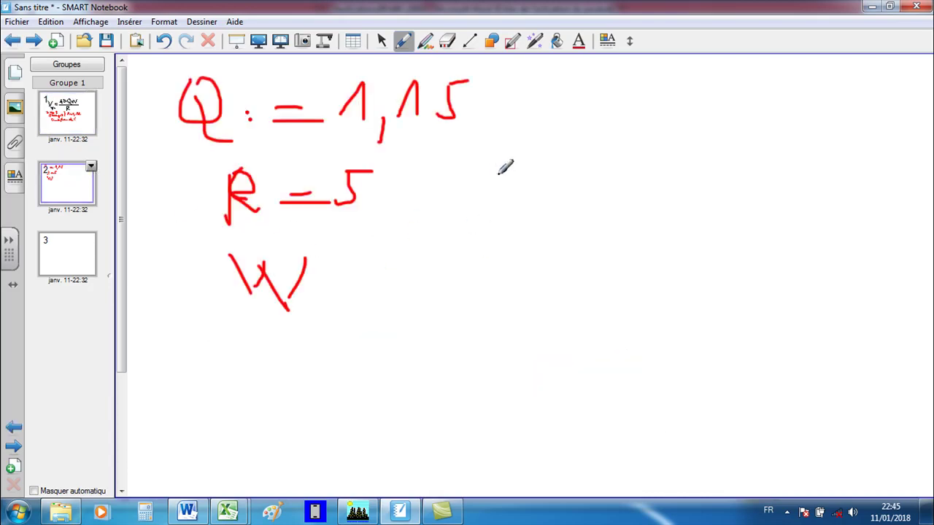
Erase all the handwritten Q, R and W notes from page 2
{"action": "left_click", "coordinate": [448, 40]}
{"action": "mouse_move", "coordinate": [201, 82]}
{"action": "left_mouse_down"}
{"action": "mouse_move", "coordinate": [467, 132]}
{"action": "mouse_move", "coordinate": [537, 83]}
{"action": "mouse_move", "coordinate": [183, 115]}
{"action": "mouse_move", "coordinate": [299, 118]}
{"action": "mouse_move", "coordinate": [381, 102]}
{"action": "left_mouse_up"}
{"action": "left_click", "coordinate": [448, 41]}
{"action": "mouse_move", "coordinate": [316, 112]}
{"action": "left_mouse_down"}
{"action": "mouse_move", "coordinate": [202, 129]}
{"action": "mouse_move", "coordinate": [300, 228]}
{"action": "mouse_move", "coordinate": [285, 302]}
{"action": "left_mouse_up"}
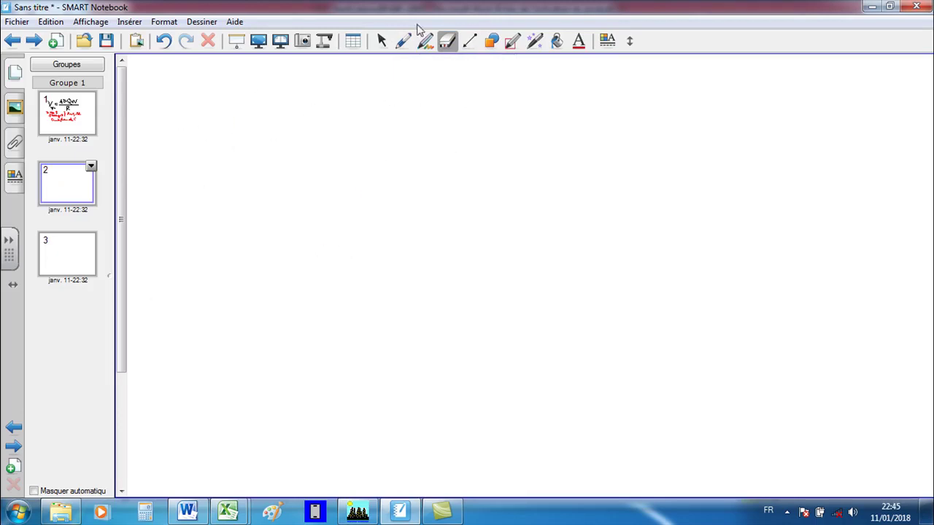
Handwrite the heading "les périodes empirique" in red on page 2, with "Ta ; Tb ; Tc" beneath it
{"action": "left_click", "coordinate": [402, 41]}
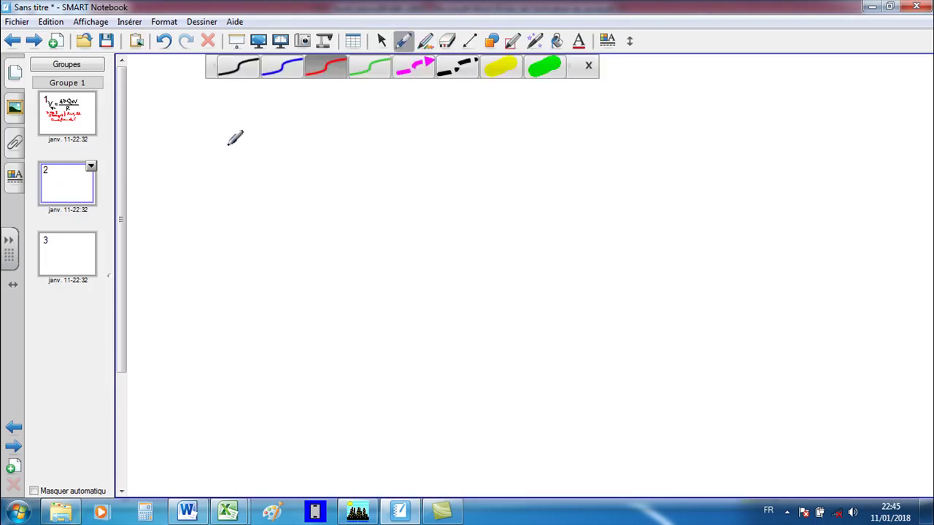
{"action": "mouse_move", "coordinate": [211, 125]}
{"action": "left_mouse_down"}
{"action": "mouse_move", "coordinate": [212, 161]}
{"action": "mouse_move", "coordinate": [235, 126]}
{"action": "left_mouse_up"}
{"action": "left_click_drag", "start_coordinate": [227, 169], "coordinate": [246, 191]}
{"action": "left_click_drag", "start_coordinate": [270, 153], "coordinate": [260, 172]}
{"action": "left_click", "coordinate": [267, 143]}
{"action": "mouse_move", "coordinate": [309, 128]}
{"action": "left_mouse_down"}
{"action": "mouse_move", "coordinate": [308, 167]}
{"action": "mouse_move", "coordinate": [328, 128]}
{"action": "mouse_move", "coordinate": [340, 169]}
{"action": "mouse_move", "coordinate": [333, 181]}
{"action": "left_mouse_up"}
{"action": "left_click_drag", "start_coordinate": [371, 172], "coordinate": [372, 179]}
{"action": "left_click", "coordinate": [372, 148]}
{"action": "mouse_move", "coordinate": [430, 143]}
{"action": "left_mouse_down"}
{"action": "mouse_move", "coordinate": [431, 175]}
{"action": "mouse_move", "coordinate": [441, 143]}
{"action": "mouse_move", "coordinate": [472, 190]}
{"action": "left_mouse_up"}
{"action": "mouse_move", "coordinate": [209, 70]}
{"action": "left_mouse_down"}
{"action": "mouse_move", "coordinate": [216, 93]}
{"action": "mouse_move", "coordinate": [234, 107]}
{"action": "mouse_move", "coordinate": [313, 80]}
{"action": "mouse_move", "coordinate": [334, 100]}
{"action": "mouse_move", "coordinate": [358, 94]}
{"action": "mouse_move", "coordinate": [358, 63]}
{"action": "mouse_move", "coordinate": [379, 87]}
{"action": "mouse_move", "coordinate": [373, 103]}
{"action": "mouse_move", "coordinate": [397, 95]}
{"action": "mouse_move", "coordinate": [413, 111]}
{"action": "mouse_move", "coordinate": [441, 82]}
{"action": "mouse_move", "coordinate": [468, 86]}
{"action": "mouse_move", "coordinate": [503, 119]}
{"action": "mouse_move", "coordinate": [515, 89]}
{"action": "mouse_move", "coordinate": [580, 98]}
{"action": "mouse_move", "coordinate": [601, 88]}
{"action": "left_mouse_up"}
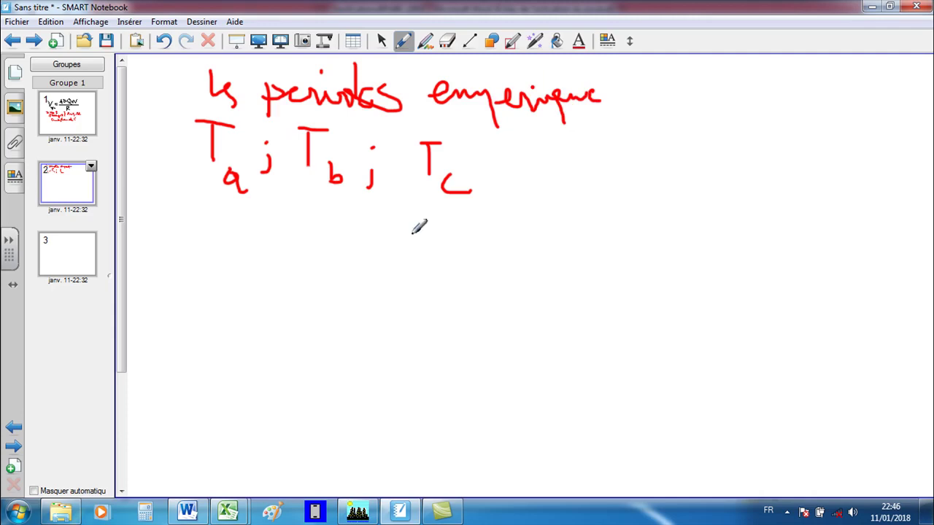
Handwrite the first period formula "Ta = CT hN^0,75 = 0,05 ·" in red below the list of periods
{"action": "mouse_move", "coordinate": [183, 221]}
{"action": "left_mouse_down"}
{"action": "mouse_move", "coordinate": [183, 256]}
{"action": "mouse_move", "coordinate": [198, 220]}
{"action": "left_mouse_up"}
{"action": "mouse_move", "coordinate": [197, 255]}
{"action": "left_mouse_down"}
{"action": "mouse_move", "coordinate": [222, 269]}
{"action": "mouse_move", "coordinate": [259, 253]}
{"action": "left_mouse_up"}
{"action": "mouse_move", "coordinate": [321, 223]}
{"action": "left_mouse_down"}
{"action": "mouse_move", "coordinate": [300, 240]}
{"action": "mouse_move", "coordinate": [343, 254]}
{"action": "mouse_move", "coordinate": [326, 273]}
{"action": "left_mouse_up"}
{"action": "mouse_move", "coordinate": [365, 226]}
{"action": "left_mouse_down"}
{"action": "mouse_move", "coordinate": [364, 259]}
{"action": "mouse_move", "coordinate": [384, 259]}
{"action": "mouse_move", "coordinate": [403, 278]}
{"action": "mouse_move", "coordinate": [406, 255]}
{"action": "mouse_move", "coordinate": [383, 218]}
{"action": "mouse_move", "coordinate": [397, 234]}
{"action": "mouse_move", "coordinate": [406, 221]}
{"action": "mouse_move", "coordinate": [414, 233]}
{"action": "mouse_move", "coordinate": [402, 236]}
{"action": "left_mouse_up"}
{"action": "left_click_drag", "start_coordinate": [408, 216], "coordinate": [425, 213]}
{"action": "mouse_move", "coordinate": [437, 250]}
{"action": "left_mouse_down"}
{"action": "mouse_move", "coordinate": [461, 248]}
{"action": "mouse_move", "coordinate": [464, 259]}
{"action": "mouse_move", "coordinate": [501, 241]}
{"action": "mouse_move", "coordinate": [505, 274]}
{"action": "left_mouse_up"}
{"action": "left_click_drag", "start_coordinate": [524, 243], "coordinate": [533, 257]}
{"action": "left_click_drag", "start_coordinate": [534, 233], "coordinate": [546, 232]}
{"action": "left_click", "coordinate": [565, 267]}
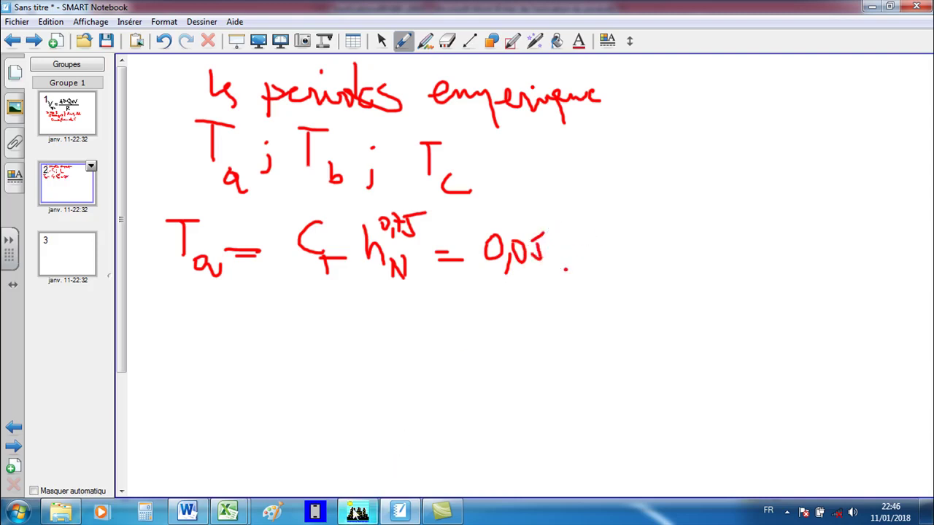
Check the building height in ETABS, closing the modal mass table, and continue the Ta formula in SMART Notebook with "56^0,75 ="
{"action": "left_click", "coordinate": [357, 511]}
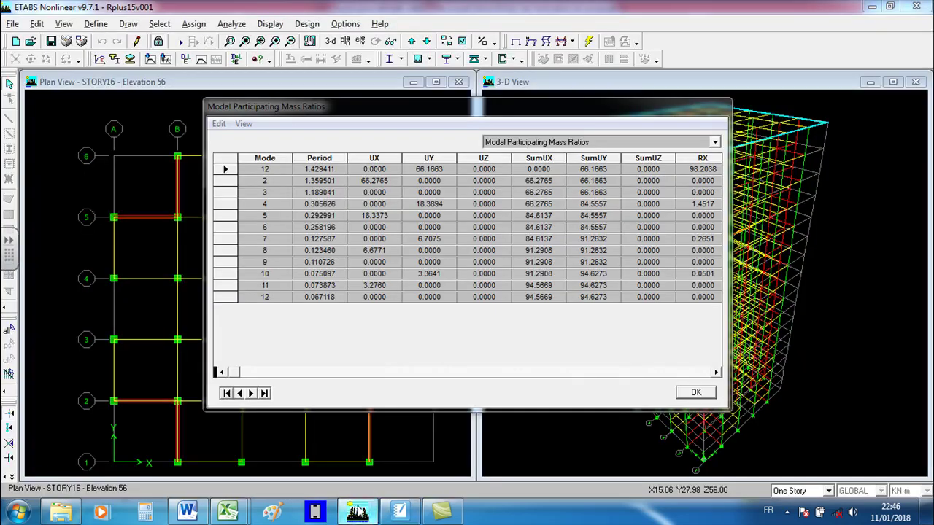
{"action": "left_click", "coordinate": [695, 394]}
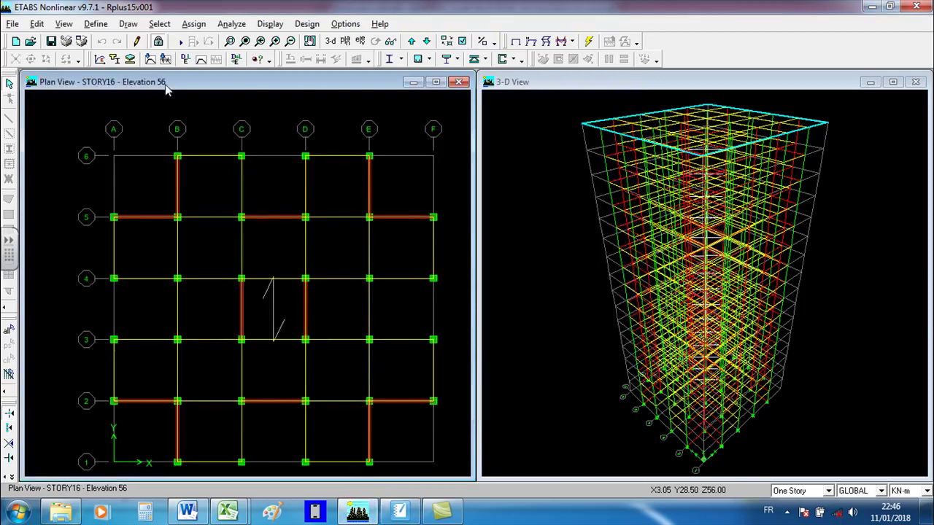
{"action": "left_click", "coordinate": [442, 511]}
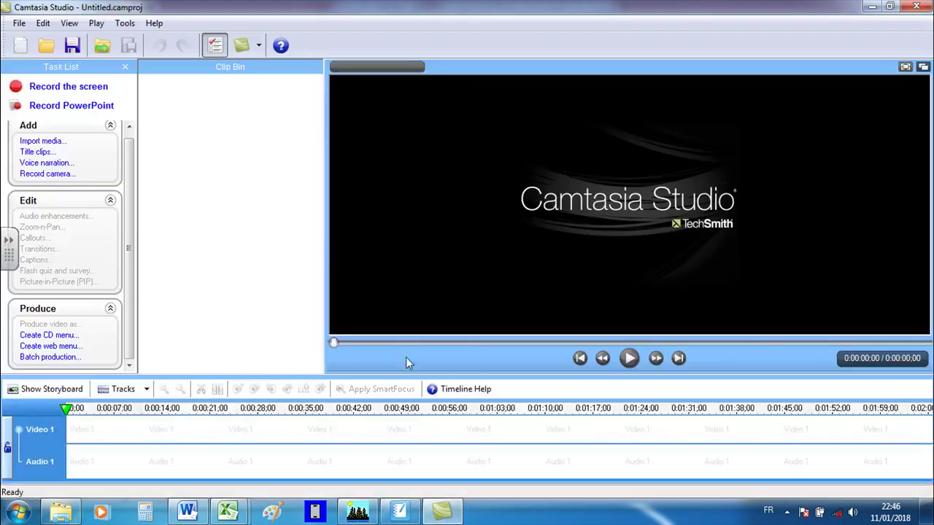
{"action": "left_click", "coordinate": [399, 511]}
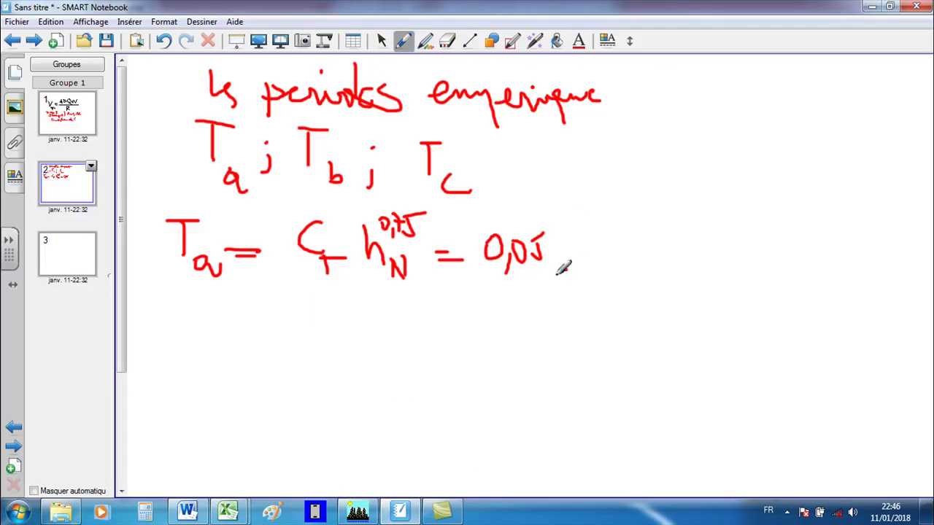
{"action": "mouse_move", "coordinate": [599, 224]}
{"action": "left_mouse_down"}
{"action": "mouse_move", "coordinate": [601, 253]}
{"action": "mouse_move", "coordinate": [636, 210]}
{"action": "mouse_move", "coordinate": [626, 232]}
{"action": "left_mouse_up"}
{"action": "mouse_move", "coordinate": [654, 188]}
{"action": "left_mouse_down"}
{"action": "mouse_move", "coordinate": [663, 212]}
{"action": "mouse_move", "coordinate": [669, 195]}
{"action": "mouse_move", "coordinate": [685, 209]}
{"action": "mouse_move", "coordinate": [693, 184]}
{"action": "left_mouse_up"}
{"action": "left_click_drag", "start_coordinate": [680, 240], "coordinate": [697, 241]}
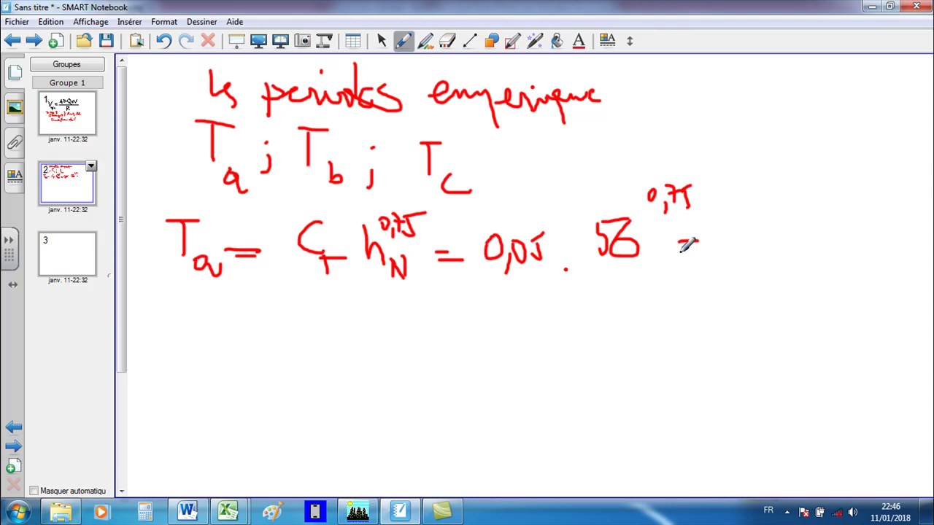
{"action": "left_click_drag", "start_coordinate": [673, 251], "coordinate": [700, 249]}
Complete the Ta line with the result "1,02 s", putting the calculator away
{"action": "left_click", "coordinate": [145, 511]}
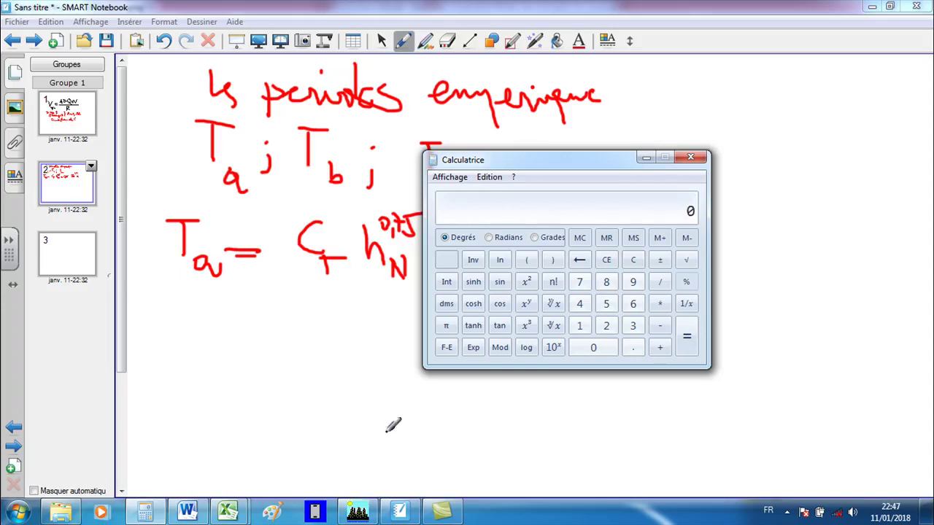
{"action": "left_click", "coordinate": [646, 158]}
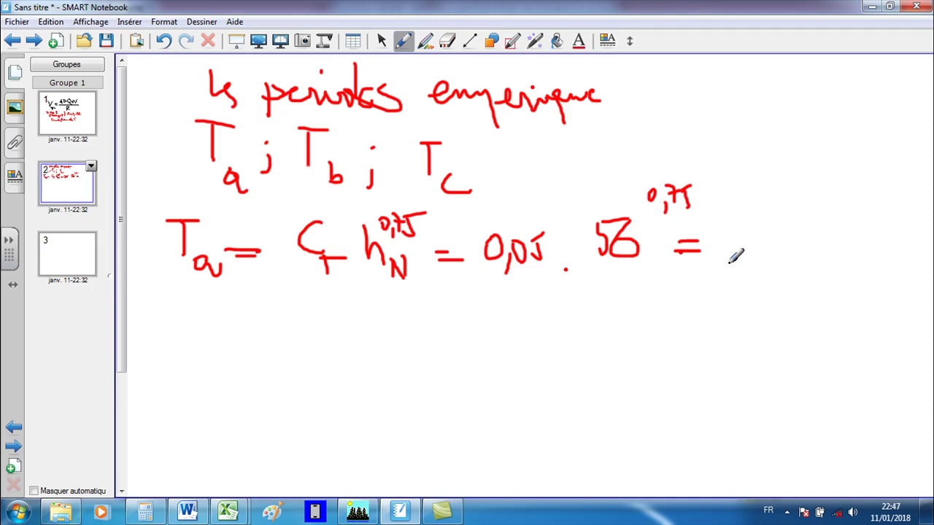
{"action": "mouse_move", "coordinate": [735, 247]}
{"action": "left_mouse_down"}
{"action": "mouse_move", "coordinate": [744, 232]}
{"action": "mouse_move", "coordinate": [744, 252]}
{"action": "left_mouse_up"}
{"action": "left_click_drag", "start_coordinate": [763, 255], "coordinate": [757, 272]}
{"action": "mouse_move", "coordinate": [776, 226]}
{"action": "left_mouse_down"}
{"action": "mouse_move", "coordinate": [766, 246]}
{"action": "mouse_move", "coordinate": [785, 236]}
{"action": "mouse_move", "coordinate": [779, 249]}
{"action": "mouse_move", "coordinate": [798, 255]}
{"action": "left_mouse_up"}
{"action": "left_click_drag", "start_coordinate": [815, 227], "coordinate": [811, 257]}
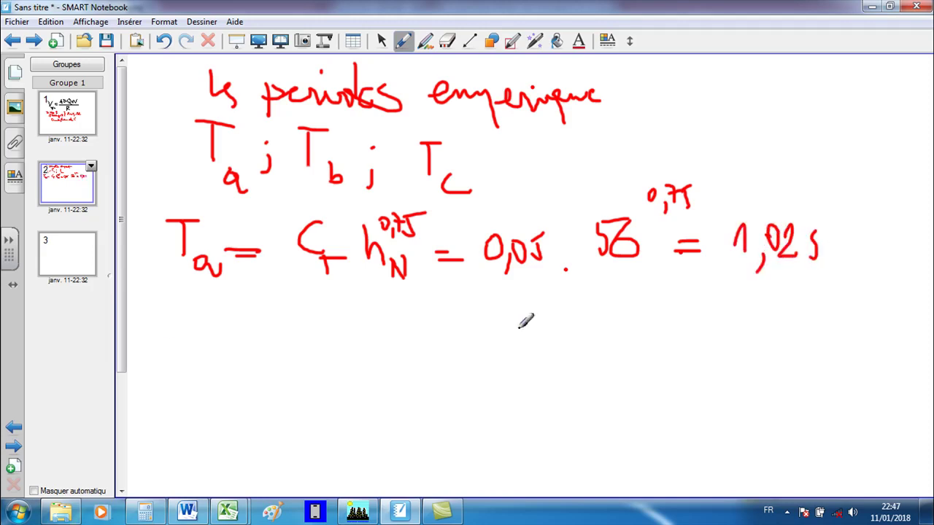
Handwrite "Tb = 0,09 hN / √Lx = 1,02 s" in red under the Ta line
{"action": "mouse_move", "coordinate": [160, 307]}
{"action": "left_mouse_down"}
{"action": "mouse_move", "coordinate": [159, 339]}
{"action": "mouse_move", "coordinate": [181, 309]}
{"action": "mouse_move", "coordinate": [176, 353]}
{"action": "mouse_move", "coordinate": [219, 330]}
{"action": "left_mouse_up"}
{"action": "left_click_drag", "start_coordinate": [194, 340], "coordinate": [222, 339]}
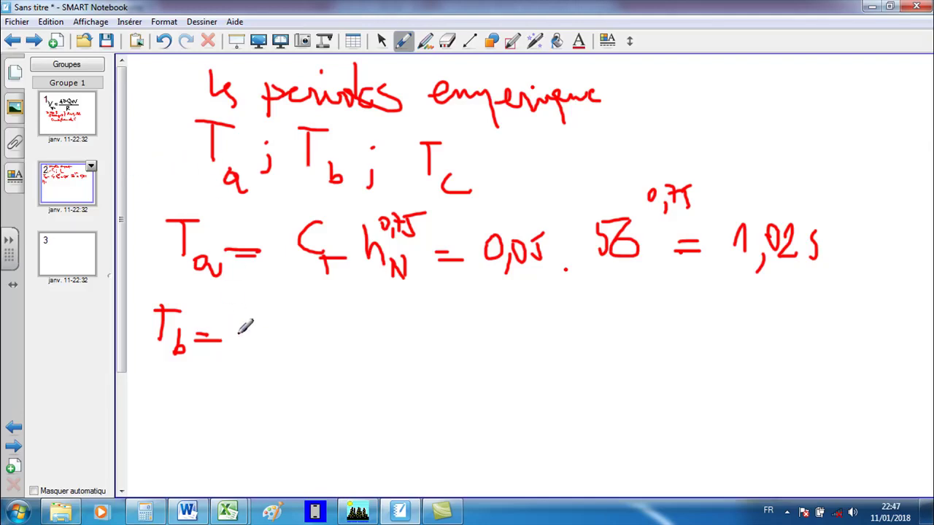
{"action": "mouse_move", "coordinate": [267, 306]}
{"action": "left_mouse_down"}
{"action": "mouse_move", "coordinate": [292, 315]}
{"action": "mouse_move", "coordinate": [307, 305]}
{"action": "mouse_move", "coordinate": [327, 321]}
{"action": "left_mouse_up"}
{"action": "left_click_drag", "start_coordinate": [357, 290], "coordinate": [368, 328]}
{"action": "mouse_move", "coordinate": [373, 312]}
{"action": "left_mouse_down"}
{"action": "mouse_move", "coordinate": [372, 330]}
{"action": "mouse_move", "coordinate": [387, 303]}
{"action": "left_mouse_up"}
{"action": "left_click_drag", "start_coordinate": [242, 335], "coordinate": [433, 351]}
{"action": "mouse_move", "coordinate": [317, 365]}
{"action": "left_mouse_down"}
{"action": "mouse_move", "coordinate": [337, 361]}
{"action": "mouse_move", "coordinate": [356, 391]}
{"action": "mouse_move", "coordinate": [375, 390]}
{"action": "left_mouse_up"}
{"action": "mouse_move", "coordinate": [452, 342]}
{"action": "left_mouse_down"}
{"action": "mouse_move", "coordinate": [471, 341]}
{"action": "mouse_move", "coordinate": [473, 350]}
{"action": "left_mouse_up"}
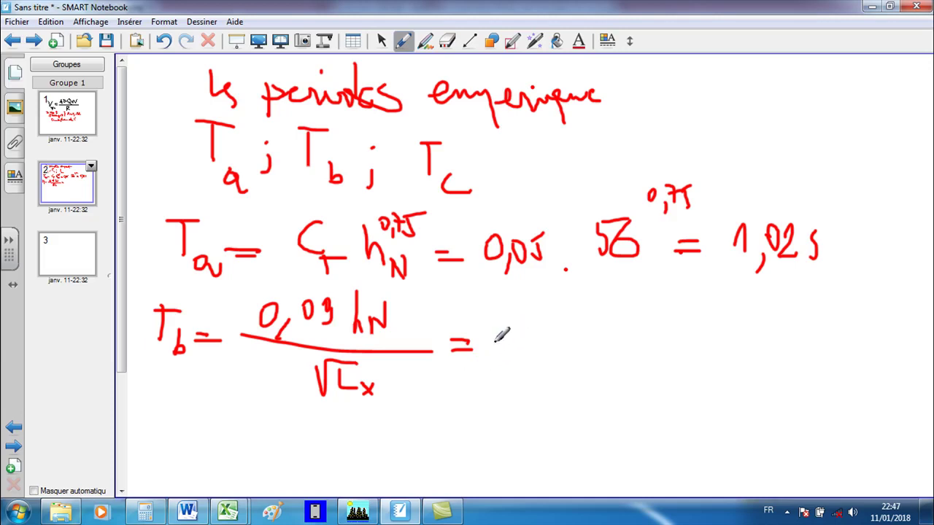
{"action": "mouse_move", "coordinate": [498, 337]}
{"action": "left_mouse_down"}
{"action": "mouse_move", "coordinate": [522, 357]}
{"action": "mouse_move", "coordinate": [538, 334]}
{"action": "mouse_move", "coordinate": [563, 332]}
{"action": "mouse_move", "coordinate": [588, 355]}
{"action": "left_mouse_up"}
Handwrite the fraction "Tc = 0,09 hN / √Ly" in red under the Tb line
{"action": "mouse_move", "coordinate": [186, 414]}
{"action": "left_mouse_down"}
{"action": "mouse_move", "coordinate": [187, 447]}
{"action": "mouse_move", "coordinate": [221, 413]}
{"action": "left_mouse_up"}
{"action": "mouse_move", "coordinate": [215, 451]}
{"action": "left_mouse_down"}
{"action": "mouse_move", "coordinate": [221, 466]}
{"action": "mouse_move", "coordinate": [242, 436]}
{"action": "left_mouse_up"}
{"action": "left_click_drag", "start_coordinate": [224, 443], "coordinate": [243, 442]}
{"action": "mouse_move", "coordinate": [283, 415]}
{"action": "left_mouse_down"}
{"action": "mouse_move", "coordinate": [275, 435]}
{"action": "mouse_move", "coordinate": [285, 418]}
{"action": "left_mouse_up"}
{"action": "mouse_move", "coordinate": [293, 431]}
{"action": "left_mouse_down"}
{"action": "mouse_move", "coordinate": [291, 442]}
{"action": "mouse_move", "coordinate": [300, 425]}
{"action": "left_mouse_up"}
{"action": "mouse_move", "coordinate": [319, 413]}
{"action": "left_mouse_down"}
{"action": "mouse_move", "coordinate": [321, 436]}
{"action": "mouse_move", "coordinate": [378, 435]}
{"action": "left_mouse_up"}
{"action": "left_click_drag", "start_coordinate": [264, 442], "coordinate": [413, 443]}
{"action": "mouse_move", "coordinate": [318, 457]}
{"action": "left_mouse_down"}
{"action": "mouse_move", "coordinate": [354, 442]}
{"action": "mouse_move", "coordinate": [361, 470]}
{"action": "left_mouse_up"}
{"action": "left_click_drag", "start_coordinate": [366, 459], "coordinate": [358, 479]}
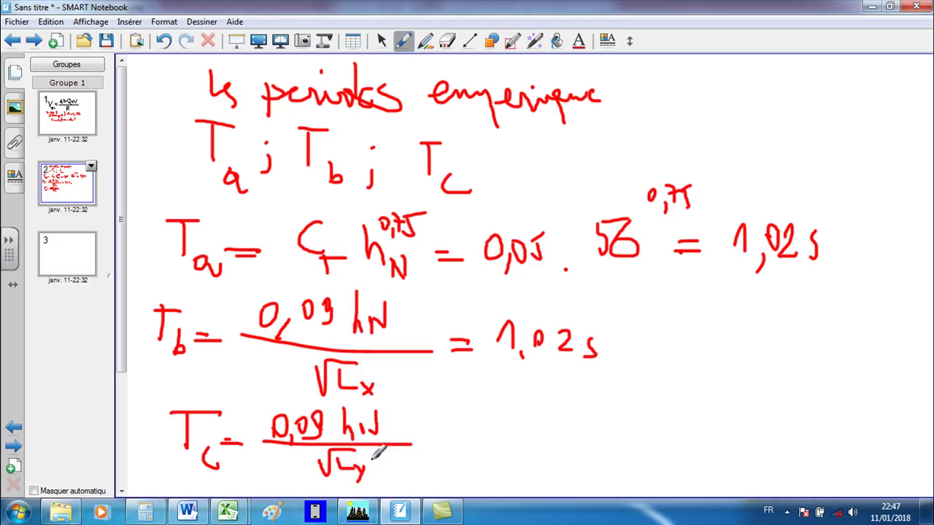
Consult the plan view in ETABS, then complete the Tc line in SMART Notebook with "= 1,04 s"
{"action": "left_click", "coordinate": [359, 515]}
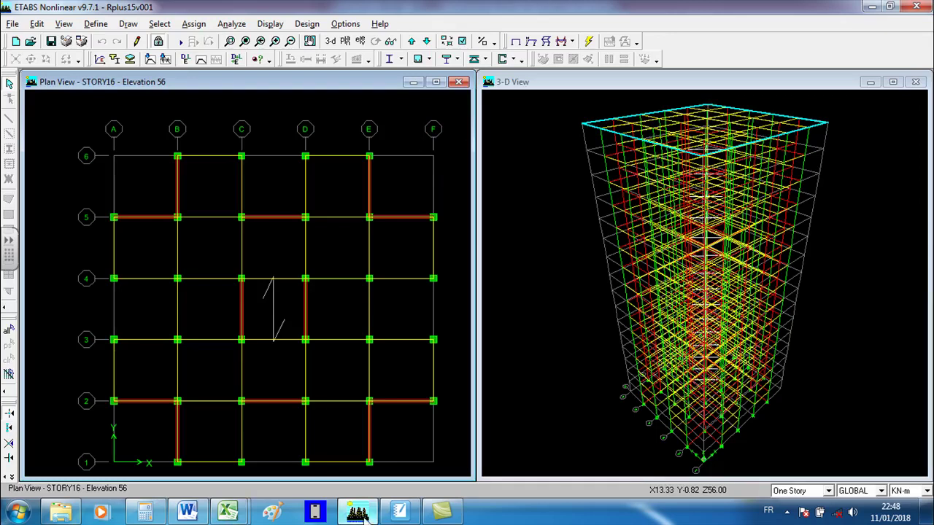
{"action": "mouse_move", "coordinate": [367, 520]}
{"action": "left_click", "coordinate": [400, 513]}
{"action": "left_click_drag", "start_coordinate": [435, 435], "coordinate": [461, 439]}
{"action": "mouse_move", "coordinate": [503, 417]}
{"action": "left_mouse_down"}
{"action": "mouse_move", "coordinate": [527, 447]}
{"action": "mouse_move", "coordinate": [543, 425]}
{"action": "mouse_move", "coordinate": [575, 431]}
{"action": "mouse_move", "coordinate": [570, 445]}
{"action": "left_mouse_up"}
{"action": "left_click_drag", "start_coordinate": [592, 408], "coordinate": [580, 442]}
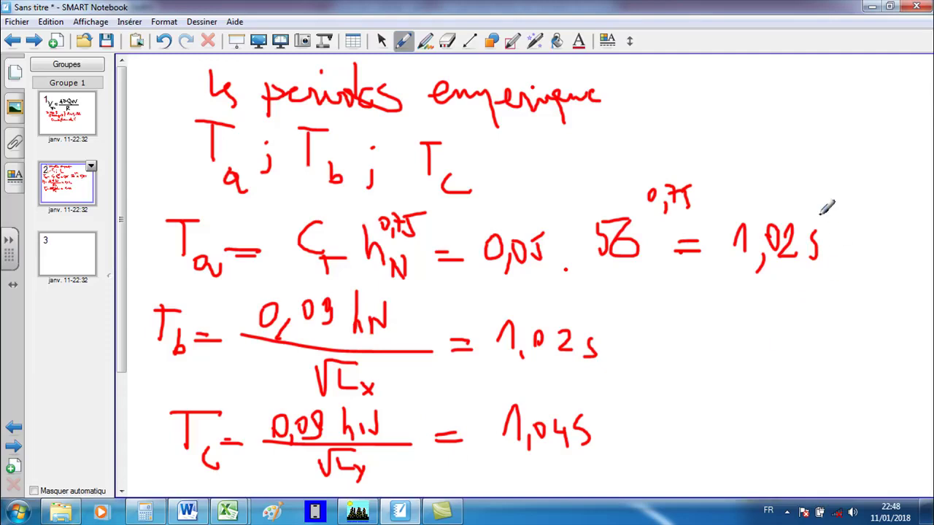
Draw a dividing line beside the three period results and handwrite "Temp = 1,04 s" next to it
{"action": "mouse_move", "coordinate": [848, 208]}
{"action": "left_mouse_down"}
{"action": "mouse_move", "coordinate": [848, 248]}
{"action": "mouse_move", "coordinate": [647, 303]}
{"action": "mouse_move", "coordinate": [613, 458]}
{"action": "left_mouse_up"}
{"action": "mouse_move", "coordinate": [661, 361]}
{"action": "left_mouse_down"}
{"action": "mouse_move", "coordinate": [659, 400]}
{"action": "mouse_move", "coordinate": [686, 356]}
{"action": "left_mouse_up"}
{"action": "mouse_move", "coordinate": [654, 417]}
{"action": "left_mouse_down"}
{"action": "mouse_move", "coordinate": [669, 406]}
{"action": "mouse_move", "coordinate": [678, 416]}
{"action": "mouse_move", "coordinate": [693, 408]}
{"action": "mouse_move", "coordinate": [705, 437]}
{"action": "mouse_move", "coordinate": [723, 392]}
{"action": "mouse_move", "coordinate": [722, 401]}
{"action": "left_mouse_up"}
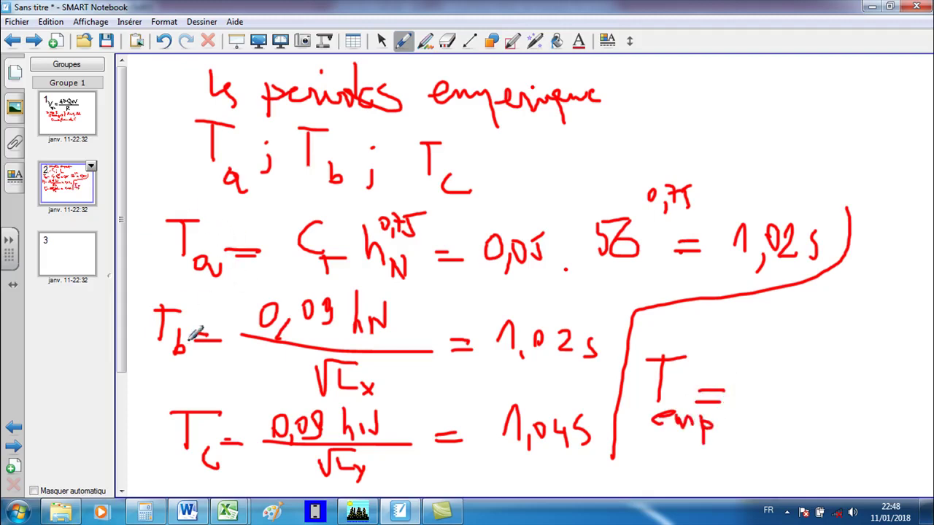
{"action": "left_click_drag", "start_coordinate": [746, 375], "coordinate": [762, 415]}
{"action": "mouse_move", "coordinate": [785, 357]}
{"action": "left_mouse_down"}
{"action": "mouse_move", "coordinate": [825, 384]}
{"action": "mouse_move", "coordinate": [819, 398]}
{"action": "left_mouse_up"}
{"action": "left_click_drag", "start_coordinate": [855, 366], "coordinate": [833, 394]}
Handwrite "1,3 Temp = 1,35 s" in red under the Temp value
{"action": "mouse_move", "coordinate": [636, 456]}
{"action": "left_mouse_down"}
{"action": "mouse_move", "coordinate": [643, 480]}
{"action": "mouse_move", "coordinate": [658, 486]}
{"action": "mouse_move", "coordinate": [689, 456]}
{"action": "mouse_move", "coordinate": [680, 476]}
{"action": "mouse_move", "coordinate": [739, 451]}
{"action": "mouse_move", "coordinate": [760, 464]}
{"action": "mouse_move", "coordinate": [808, 461]}
{"action": "left_mouse_up"}
{"action": "left_click_drag", "start_coordinate": [793, 470], "coordinate": [814, 469]}
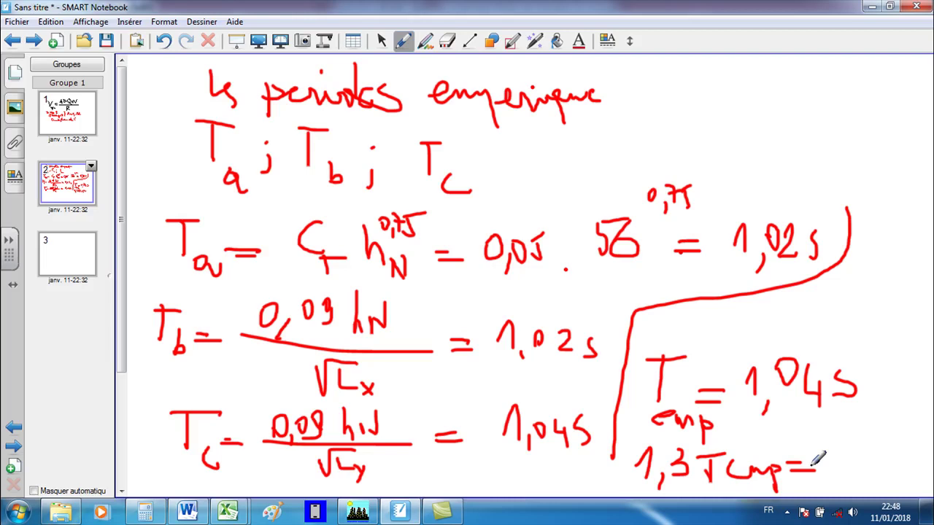
{"action": "left_click_drag", "start_coordinate": [826, 437], "coordinate": [849, 466]}
{"action": "mouse_move", "coordinate": [855, 431]}
{"action": "left_mouse_down"}
{"action": "mouse_move", "coordinate": [861, 456]}
{"action": "mouse_move", "coordinate": [878, 461]}
{"action": "mouse_move", "coordinate": [895, 426]}
{"action": "mouse_move", "coordinate": [893, 461]}
{"action": "left_mouse_up"}
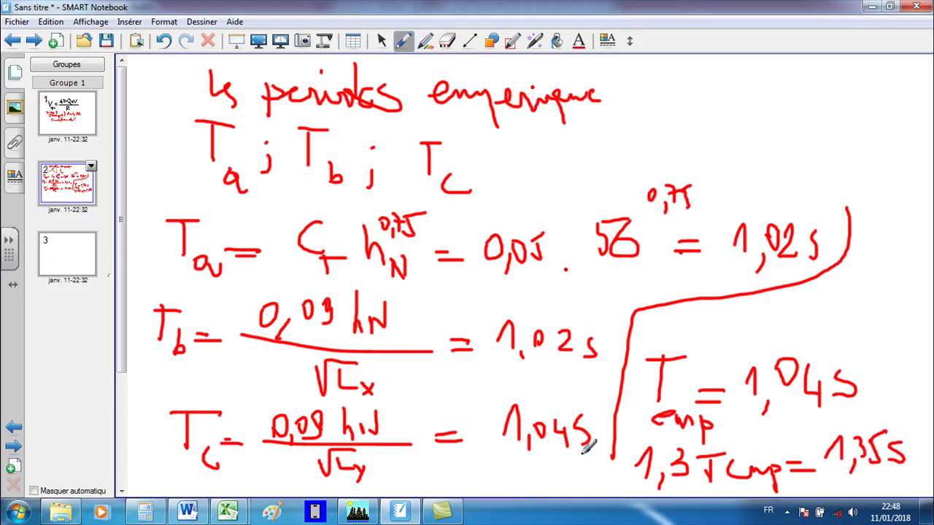
Handwrite "1,3 Temp = 1,35 s" in red on page 3, with "T analytiq =" started below it
{"action": "left_click", "coordinate": [99, 250]}
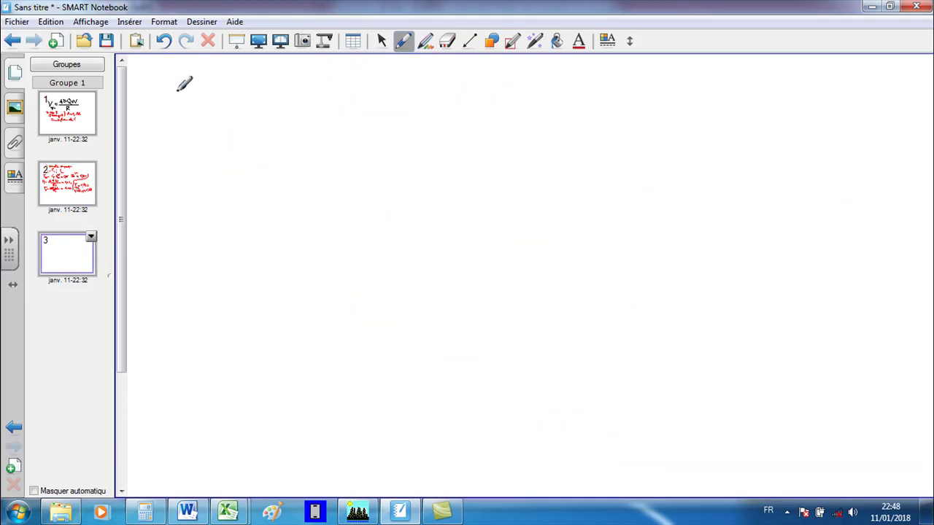
{"action": "mouse_move", "coordinate": [177, 86]}
{"action": "left_mouse_down"}
{"action": "mouse_move", "coordinate": [197, 89]}
{"action": "mouse_move", "coordinate": [195, 111]}
{"action": "mouse_move", "coordinate": [227, 82]}
{"action": "mouse_move", "coordinate": [216, 110]}
{"action": "mouse_move", "coordinate": [309, 96]}
{"action": "mouse_move", "coordinate": [359, 97]}
{"action": "mouse_move", "coordinate": [361, 107]}
{"action": "mouse_move", "coordinate": [405, 114]}
{"action": "left_mouse_up"}
{"action": "mouse_move", "coordinate": [415, 81]}
{"action": "left_mouse_down"}
{"action": "mouse_move", "coordinate": [432, 105]}
{"action": "mouse_move", "coordinate": [450, 106]}
{"action": "left_mouse_up"}
{"action": "mouse_move", "coordinate": [156, 153]}
{"action": "left_mouse_down"}
{"action": "mouse_move", "coordinate": [153, 191]}
{"action": "mouse_move", "coordinate": [184, 152]}
{"action": "left_mouse_up"}
{"action": "mouse_move", "coordinate": [173, 204]}
{"action": "left_mouse_down"}
{"action": "mouse_move", "coordinate": [195, 211]}
{"action": "mouse_move", "coordinate": [211, 183]}
{"action": "mouse_move", "coordinate": [232, 205]}
{"action": "mouse_move", "coordinate": [248, 194]}
{"action": "mouse_move", "coordinate": [267, 213]}
{"action": "mouse_move", "coordinate": [268, 241]}
{"action": "left_mouse_up"}
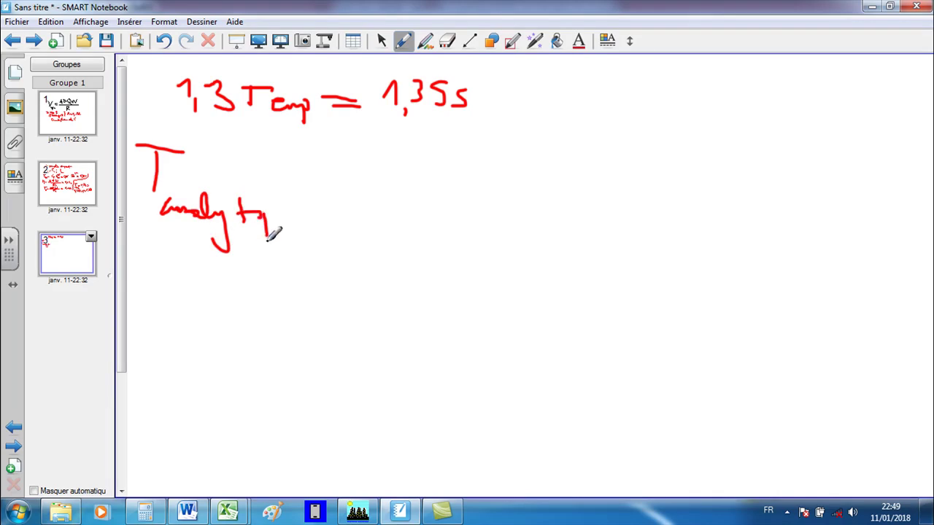
{"action": "mouse_move", "coordinate": [226, 171]}
{"action": "left_mouse_down"}
{"action": "mouse_move", "coordinate": [268, 173]}
{"action": "mouse_move", "coordinate": [264, 179]}
{"action": "left_mouse_up"}
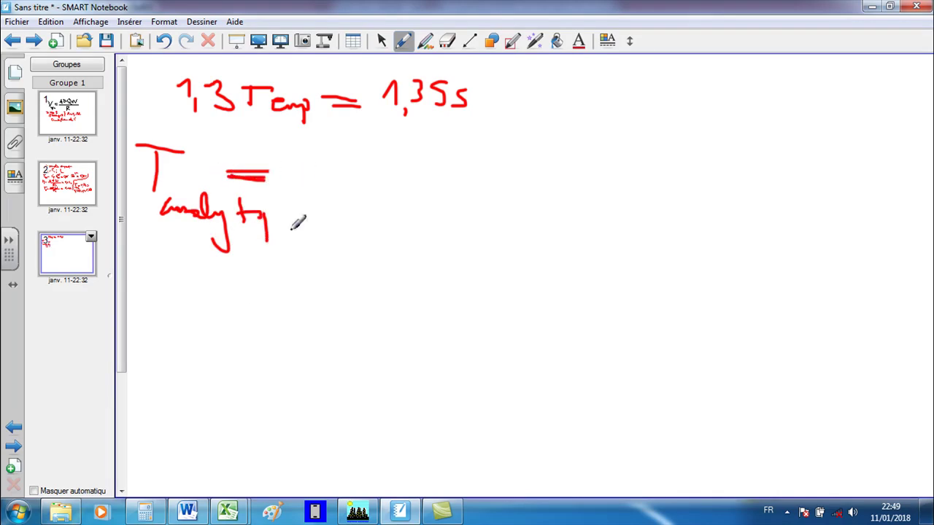
Display the mode 1 shape in the ETABS plan view to read its period
{"action": "left_click", "coordinate": [357, 511]}
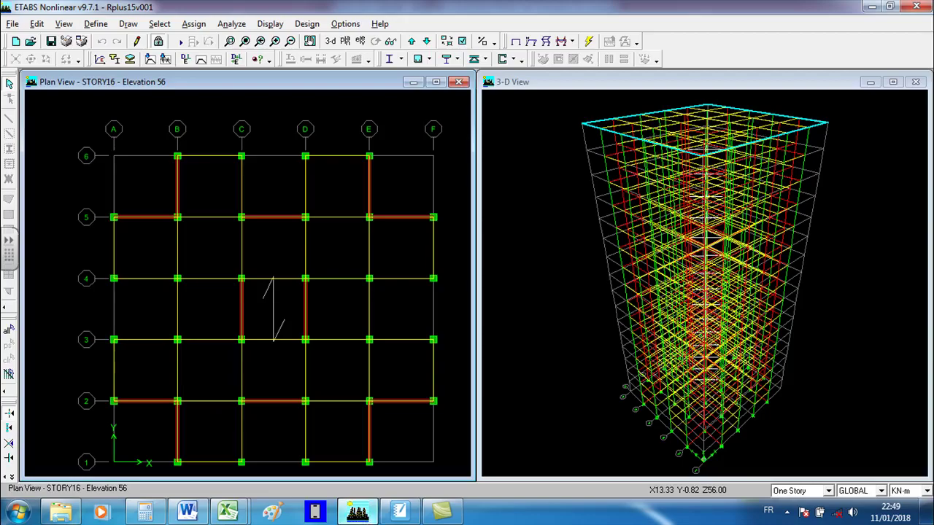
{"action": "left_click", "coordinate": [546, 42]}
{"action": "left_click", "coordinate": [525, 232]}
{"action": "left_click", "coordinate": [525, 232]}
{"action": "left_click", "coordinate": [437, 323]}
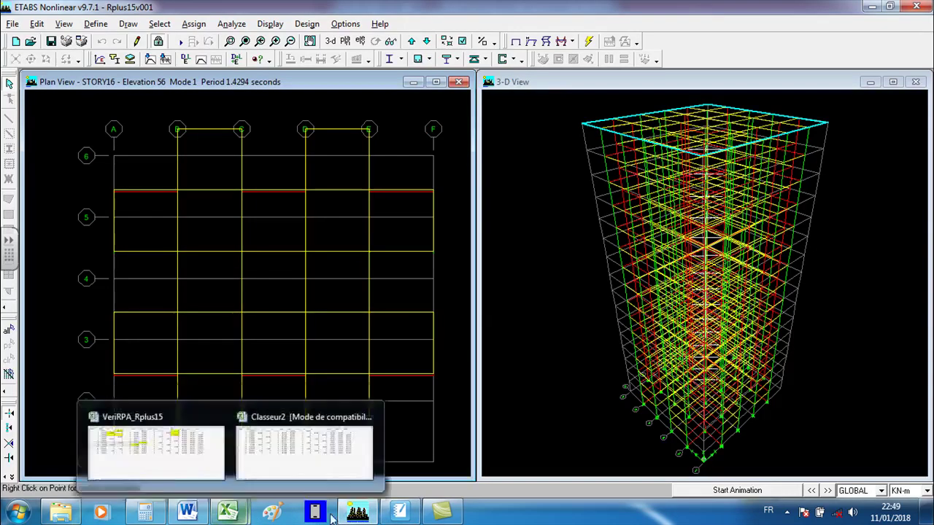
Return to SMART Notebook and handwrite "1,43 s" as the value of the analytical period on page 3
{"action": "mouse_move", "coordinate": [400, 511]}
{"action": "left_click", "coordinate": [398, 434]}
{"action": "left_click_drag", "start_coordinate": [299, 167], "coordinate": [318, 188]}
{"action": "mouse_move", "coordinate": [337, 149]}
{"action": "left_mouse_down"}
{"action": "mouse_move", "coordinate": [326, 174]}
{"action": "mouse_move", "coordinate": [348, 172]}
{"action": "left_mouse_up"}
{"action": "mouse_move", "coordinate": [346, 150]}
{"action": "left_mouse_down"}
{"action": "mouse_move", "coordinate": [346, 180]}
{"action": "mouse_move", "coordinate": [377, 176]}
{"action": "left_mouse_up"}
Bracket the two period lines on page 3 and handwrite "T = max = 1,43 s" beside the brace
{"action": "left_click_drag", "start_coordinate": [486, 94], "coordinate": [489, 187]}
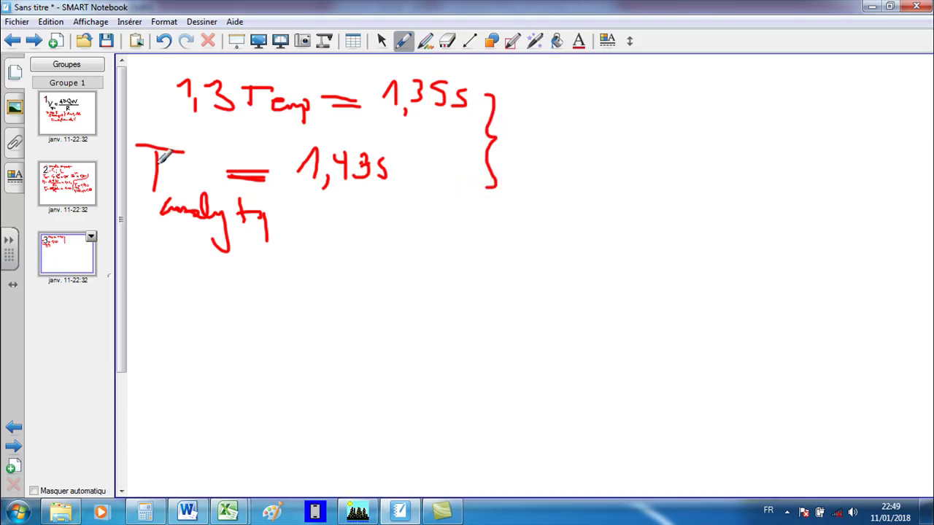
{"action": "left_click_drag", "start_coordinate": [531, 111], "coordinate": [527, 149]}
{"action": "mouse_move", "coordinate": [517, 111]}
{"action": "left_mouse_down"}
{"action": "mouse_move", "coordinate": [557, 106]}
{"action": "mouse_move", "coordinate": [592, 143]}
{"action": "mouse_move", "coordinate": [602, 131]}
{"action": "mouse_move", "coordinate": [670, 151]}
{"action": "left_mouse_up"}
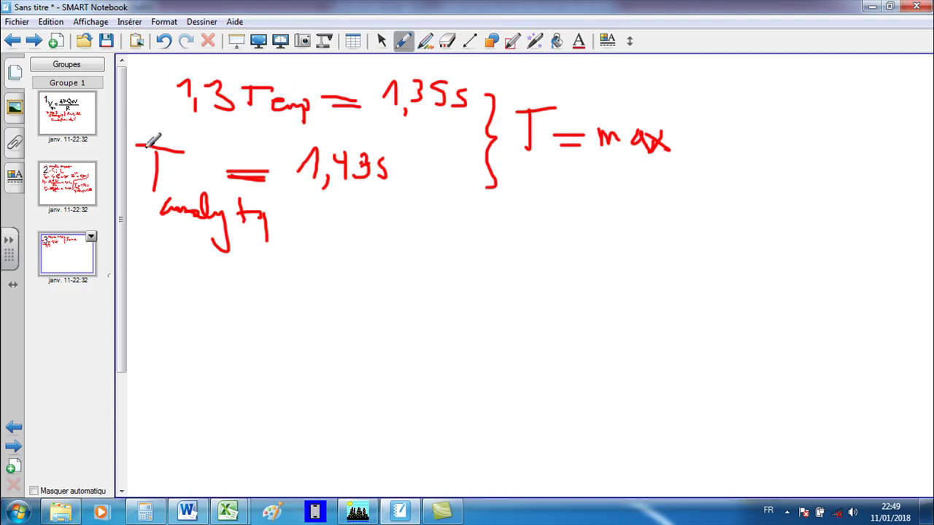
{"action": "mouse_move", "coordinate": [694, 135]}
{"action": "left_mouse_down"}
{"action": "mouse_move", "coordinate": [756, 144]}
{"action": "mouse_move", "coordinate": [783, 153]}
{"action": "mouse_move", "coordinate": [778, 160]}
{"action": "left_mouse_up"}
{"action": "mouse_move", "coordinate": [791, 115]}
{"action": "left_mouse_down"}
{"action": "mouse_move", "coordinate": [805, 129]}
{"action": "mouse_move", "coordinate": [801, 140]}
{"action": "mouse_move", "coordinate": [832, 122]}
{"action": "mouse_move", "coordinate": [824, 134]}
{"action": "mouse_move", "coordinate": [845, 130]}
{"action": "mouse_move", "coordinate": [839, 143]}
{"action": "left_mouse_up"}
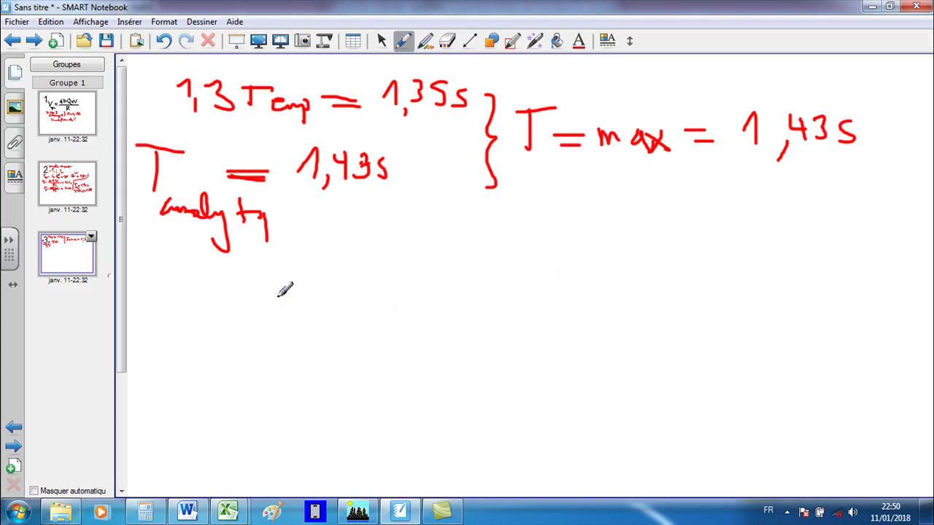
Handwrite the condition "T2 ≤ T ≤ 3 s" in red below the periods on page 3, followed by an arrow
{"action": "mouse_move", "coordinate": [283, 281]}
{"action": "left_mouse_down"}
{"action": "mouse_move", "coordinate": [283, 308]}
{"action": "mouse_move", "coordinate": [296, 277]}
{"action": "left_mouse_up"}
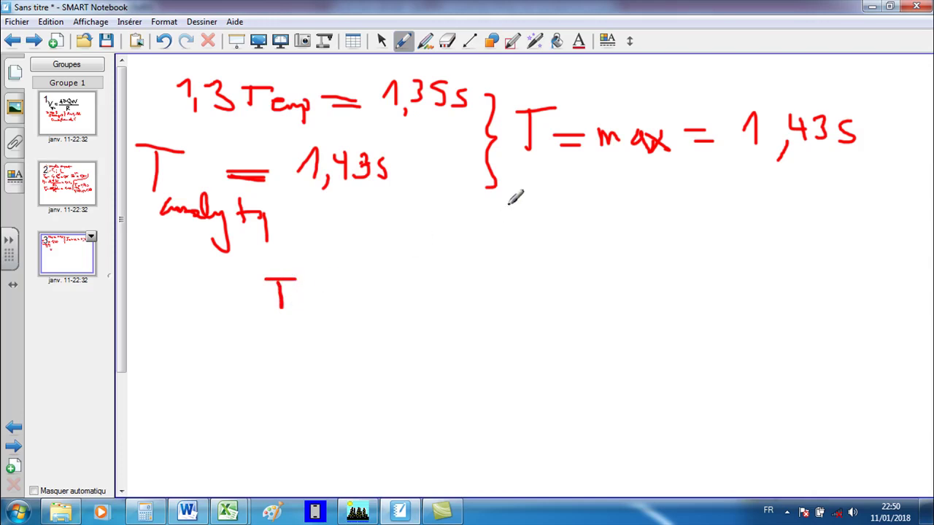
{"action": "mouse_move", "coordinate": [242, 278]}
{"action": "left_mouse_down"}
{"action": "mouse_move", "coordinate": [229, 289]}
{"action": "mouse_move", "coordinate": [241, 316]}
{"action": "mouse_move", "coordinate": [235, 332]}
{"action": "left_mouse_up"}
{"action": "mouse_move", "coordinate": [169, 277]}
{"action": "left_mouse_down"}
{"action": "mouse_move", "coordinate": [169, 315]}
{"action": "mouse_move", "coordinate": [187, 277]}
{"action": "mouse_move", "coordinate": [195, 332]}
{"action": "left_mouse_up"}
{"action": "left_click_drag", "start_coordinate": [337, 283], "coordinate": [356, 333]}
{"action": "mouse_move", "coordinate": [374, 283]}
{"action": "left_mouse_down"}
{"action": "mouse_move", "coordinate": [396, 278]}
{"action": "mouse_move", "coordinate": [374, 315]}
{"action": "mouse_move", "coordinate": [534, 310]}
{"action": "mouse_move", "coordinate": [522, 316]}
{"action": "left_mouse_up"}
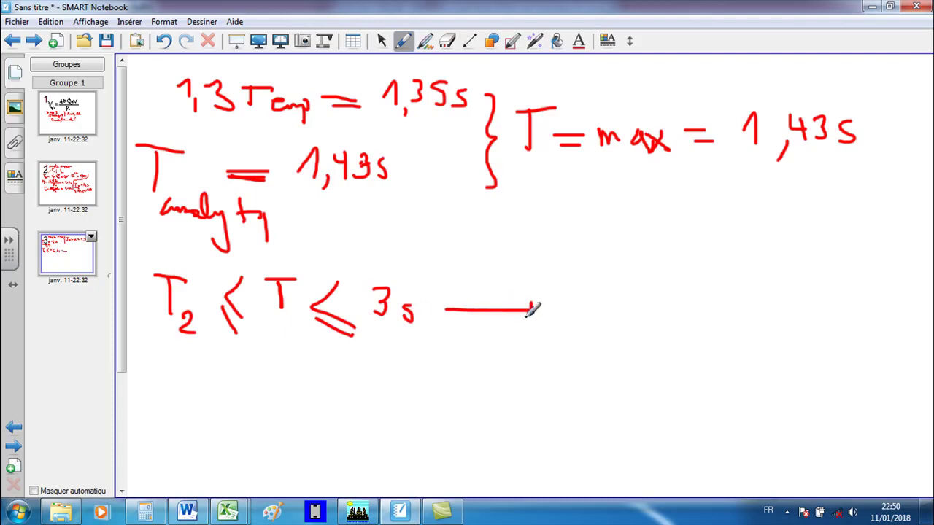
Handwrite the amplification factor formula "D = 2,5 η (T2/T)^0,66" after the arrow on page 3
{"action": "mouse_move", "coordinate": [556, 286]}
{"action": "left_mouse_down"}
{"action": "mouse_move", "coordinate": [556, 318]}
{"action": "mouse_move", "coordinate": [641, 300]}
{"action": "mouse_move", "coordinate": [653, 313]}
{"action": "mouse_move", "coordinate": [640, 322]}
{"action": "mouse_move", "coordinate": [667, 294]}
{"action": "mouse_move", "coordinate": [683, 302]}
{"action": "mouse_move", "coordinate": [690, 333]}
{"action": "left_mouse_up"}
{"action": "left_click_drag", "start_coordinate": [725, 264], "coordinate": [728, 349]}
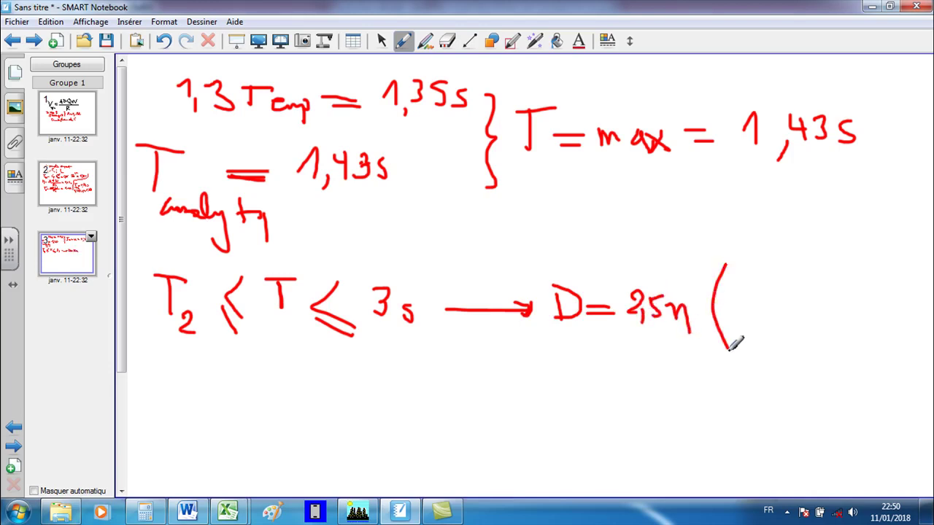
{"action": "mouse_move", "coordinate": [739, 262]}
{"action": "left_mouse_down"}
{"action": "mouse_move", "coordinate": [741, 282]}
{"action": "mouse_move", "coordinate": [747, 259]}
{"action": "mouse_move", "coordinate": [783, 312]}
{"action": "mouse_move", "coordinate": [763, 352]}
{"action": "mouse_move", "coordinate": [783, 321]}
{"action": "left_mouse_up"}
{"action": "mouse_move", "coordinate": [778, 228]}
{"action": "left_mouse_down"}
{"action": "mouse_move", "coordinate": [810, 339]}
{"action": "mouse_move", "coordinate": [802, 365]}
{"action": "left_mouse_up"}
{"action": "mouse_move", "coordinate": [813, 240]}
{"action": "left_mouse_down"}
{"action": "mouse_move", "coordinate": [821, 264]}
{"action": "mouse_move", "coordinate": [837, 245]}
{"action": "mouse_move", "coordinate": [832, 257]}
{"action": "mouse_move", "coordinate": [855, 250]}
{"action": "left_mouse_up"}
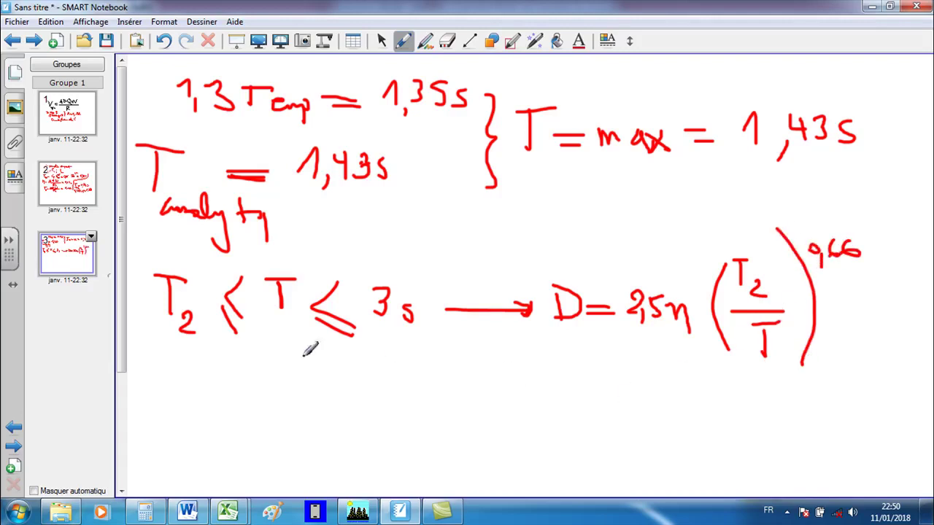
Handwrite "avec" in red under the period condition, with a started "η = √" beside it, and erase that started expression
{"action": "mouse_move", "coordinate": [202, 359]}
{"action": "left_mouse_down"}
{"action": "mouse_move", "coordinate": [240, 375]}
{"action": "mouse_move", "coordinate": [250, 360]}
{"action": "mouse_move", "coordinate": [257, 377]}
{"action": "mouse_move", "coordinate": [274, 384]}
{"action": "mouse_move", "coordinate": [332, 359]}
{"action": "mouse_move", "coordinate": [326, 405]}
{"action": "left_mouse_up"}
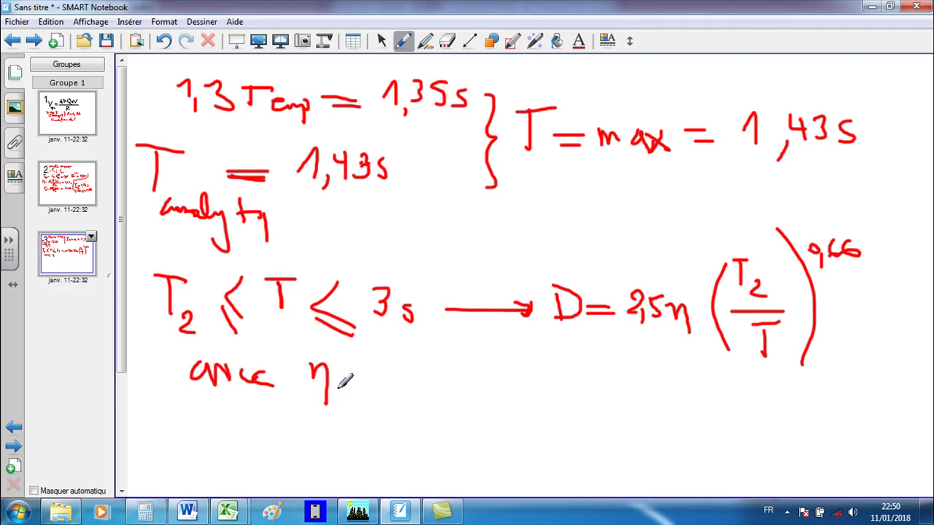
{"action": "mouse_move", "coordinate": [337, 373]}
{"action": "left_mouse_down"}
{"action": "mouse_move", "coordinate": [357, 371]}
{"action": "mouse_move", "coordinate": [360, 384]}
{"action": "left_mouse_up"}
{"action": "mouse_move", "coordinate": [379, 378]}
{"action": "left_mouse_down"}
{"action": "mouse_move", "coordinate": [398, 341]}
{"action": "mouse_move", "coordinate": [467, 348]}
{"action": "left_mouse_up"}
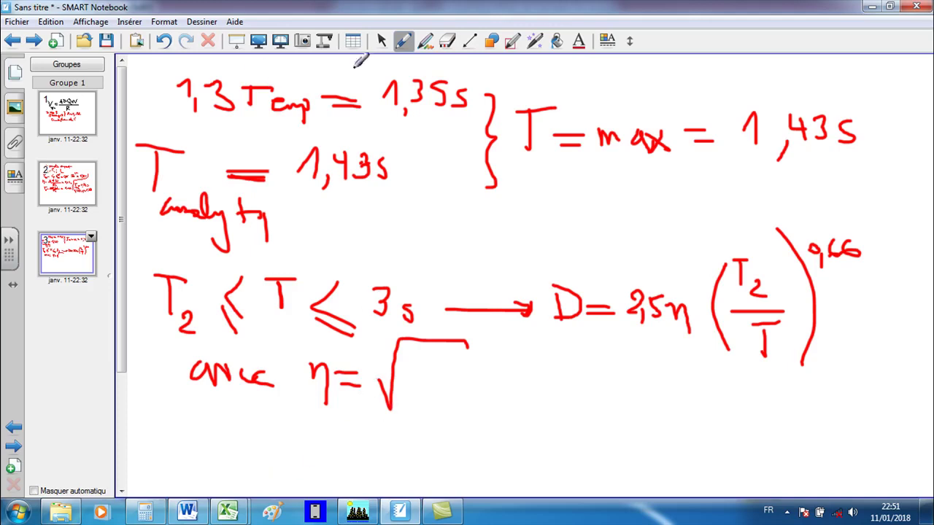
{"action": "left_click", "coordinate": [448, 41]}
{"action": "mouse_move", "coordinate": [406, 427]}
{"action": "left_mouse_down"}
{"action": "mouse_move", "coordinate": [377, 372]}
{"action": "mouse_move", "coordinate": [469, 355]}
{"action": "mouse_move", "coordinate": [405, 381]}
{"action": "mouse_move", "coordinate": [330, 392]}
{"action": "left_mouse_up"}
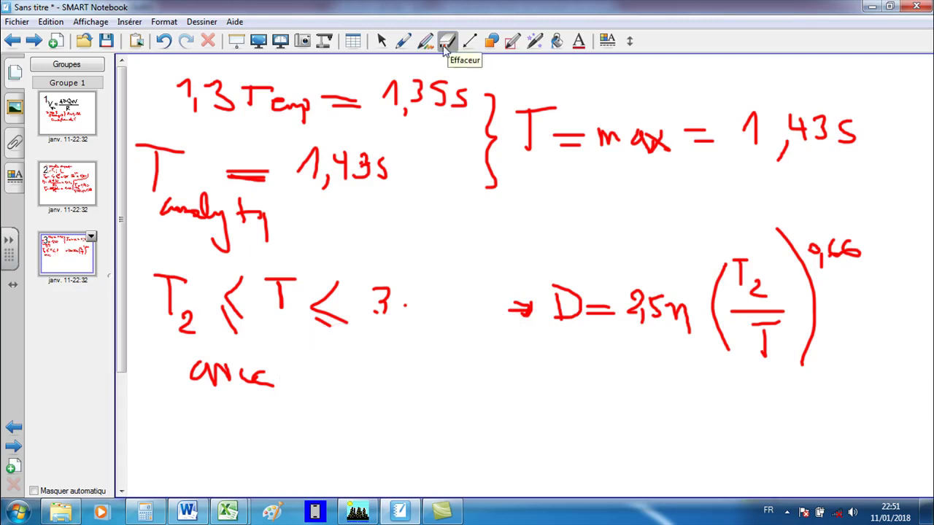
Handwrite "η = 0,94" in green beside "avec", with an arrow leading to "ξ = 6 %"
{"action": "left_click", "coordinate": [402, 44]}
{"action": "left_click", "coordinate": [372, 70]}
{"action": "mouse_move", "coordinate": [335, 369]}
{"action": "left_mouse_down"}
{"action": "mouse_move", "coordinate": [335, 383]}
{"action": "mouse_move", "coordinate": [349, 366]}
{"action": "mouse_move", "coordinate": [348, 412]}
{"action": "mouse_move", "coordinate": [382, 372]}
{"action": "mouse_move", "coordinate": [384, 381]}
{"action": "mouse_move", "coordinate": [411, 370]}
{"action": "mouse_move", "coordinate": [413, 403]}
{"action": "left_mouse_up"}
{"action": "left_click_drag", "start_coordinate": [434, 361], "coordinate": [435, 379]}
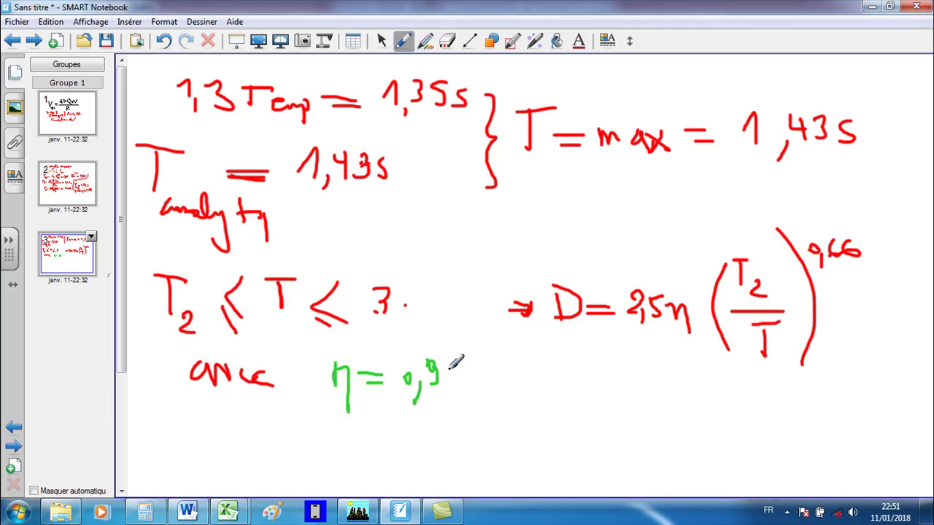
{"action": "mouse_move", "coordinate": [454, 363]}
{"action": "left_mouse_down"}
{"action": "mouse_move", "coordinate": [451, 374]}
{"action": "mouse_move", "coordinate": [469, 378]}
{"action": "mouse_move", "coordinate": [465, 390]}
{"action": "mouse_move", "coordinate": [548, 392]}
{"action": "mouse_move", "coordinate": [533, 401]}
{"action": "left_mouse_up"}
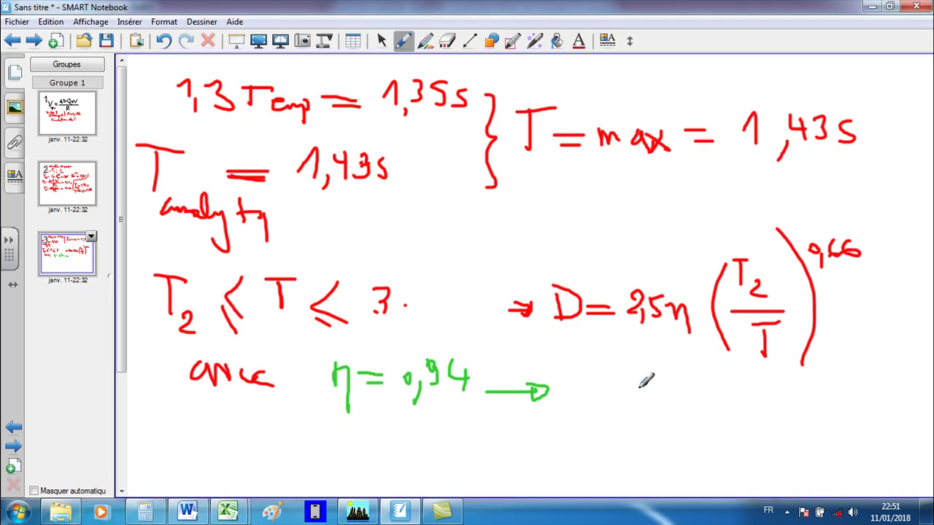
{"action": "left_click_drag", "start_coordinate": [618, 370], "coordinate": [625, 426]}
{"action": "mouse_move", "coordinate": [636, 394]}
{"action": "left_mouse_down"}
{"action": "mouse_move", "coordinate": [727, 389]}
{"action": "mouse_move", "coordinate": [721, 406]}
{"action": "mouse_move", "coordinate": [703, 381]}
{"action": "mouse_move", "coordinate": [709, 374]}
{"action": "mouse_move", "coordinate": [718, 392]}
{"action": "left_mouse_up"}
{"action": "left_click", "coordinate": [698, 387]}
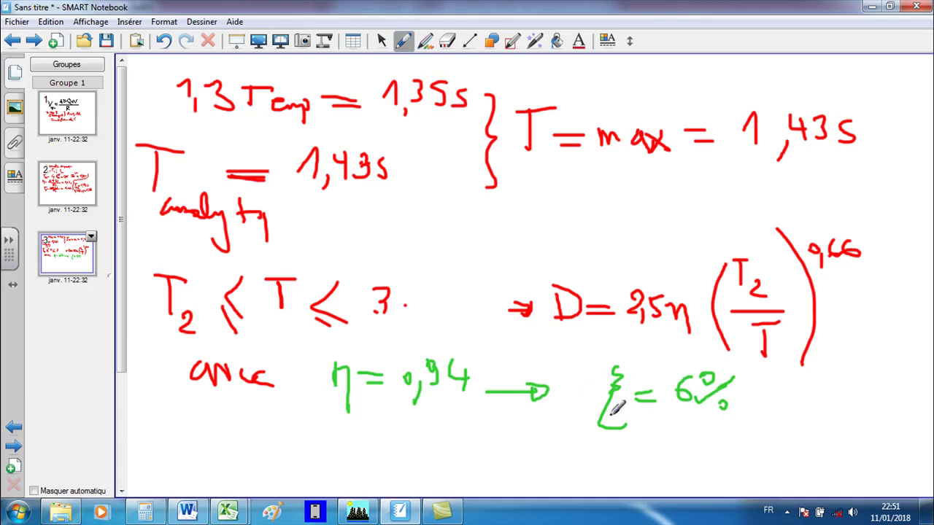
Handwrite the green formula "η = √((2+ξ)/7) = 0,94" below the damping line on page 3
{"action": "mouse_move", "coordinate": [420, 429]}
{"action": "left_mouse_down"}
{"action": "mouse_move", "coordinate": [431, 435]}
{"action": "mouse_move", "coordinate": [433, 469]}
{"action": "mouse_move", "coordinate": [474, 446]}
{"action": "mouse_move", "coordinate": [490, 458]}
{"action": "left_mouse_up"}
{"action": "mouse_move", "coordinate": [501, 459]}
{"action": "left_mouse_down"}
{"action": "mouse_move", "coordinate": [518, 476]}
{"action": "mouse_move", "coordinate": [543, 410]}
{"action": "mouse_move", "coordinate": [573, 429]}
{"action": "mouse_move", "coordinate": [554, 451]}
{"action": "mouse_move", "coordinate": [551, 441]}
{"action": "mouse_move", "coordinate": [558, 454]}
{"action": "mouse_move", "coordinate": [573, 440]}
{"action": "mouse_move", "coordinate": [590, 462]}
{"action": "left_mouse_up"}
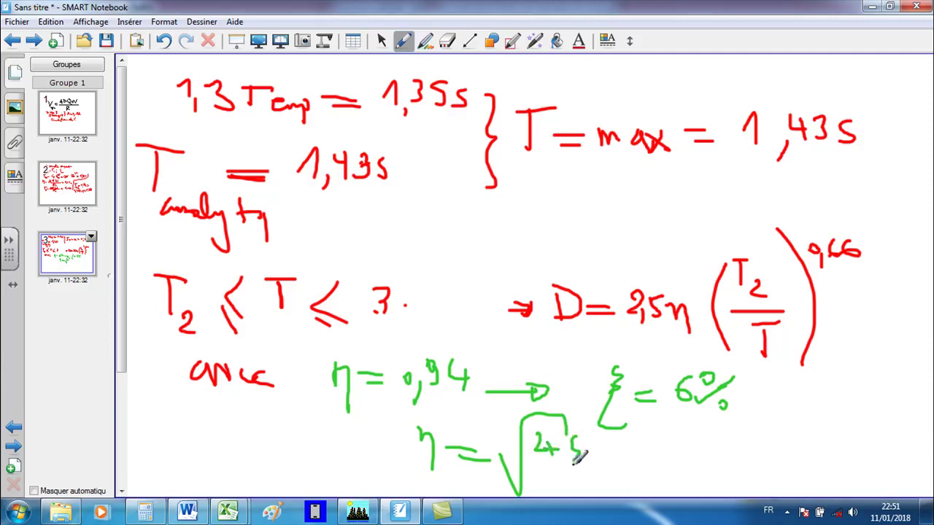
{"action": "left_click_drag", "start_coordinate": [528, 472], "coordinate": [629, 482]}
{"action": "mouse_move", "coordinate": [563, 487]}
{"action": "left_mouse_down"}
{"action": "mouse_move", "coordinate": [592, 484]}
{"action": "mouse_move", "coordinate": [577, 496]}
{"action": "left_mouse_up"}
{"action": "mouse_move", "coordinate": [566, 414]}
{"action": "left_mouse_down"}
{"action": "mouse_move", "coordinate": [583, 413]}
{"action": "mouse_move", "coordinate": [588, 435]}
{"action": "left_mouse_up"}
{"action": "mouse_move", "coordinate": [647, 468]}
{"action": "left_mouse_down"}
{"action": "mouse_move", "coordinate": [671, 479]}
{"action": "mouse_move", "coordinate": [693, 461]}
{"action": "mouse_move", "coordinate": [724, 480]}
{"action": "mouse_move", "coordinate": [746, 451]}
{"action": "mouse_move", "coordinate": [738, 466]}
{"action": "mouse_move", "coordinate": [766, 459]}
{"action": "mouse_move", "coordinate": [745, 467]}
{"action": "left_mouse_up"}
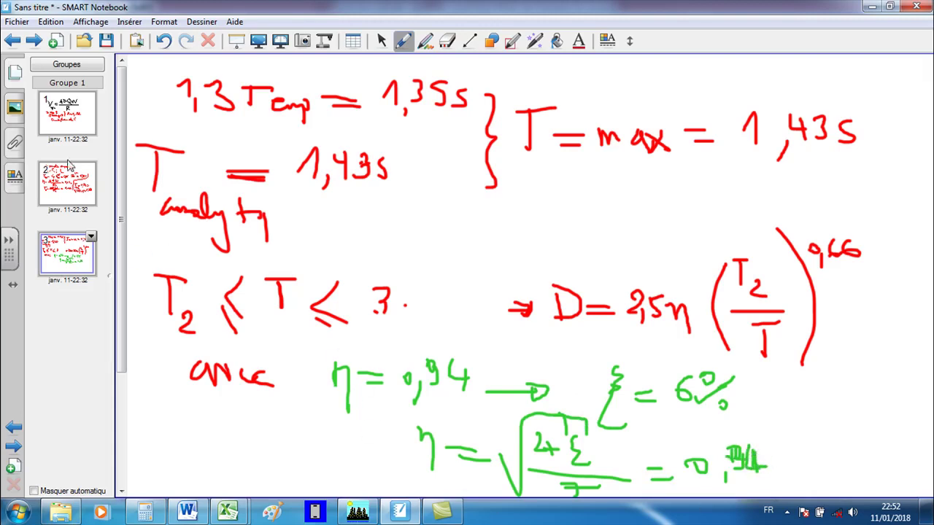
Insert a blank page after page 3 and handwrite "W = ?" in green on it
{"action": "right_click", "coordinate": [60, 255]}
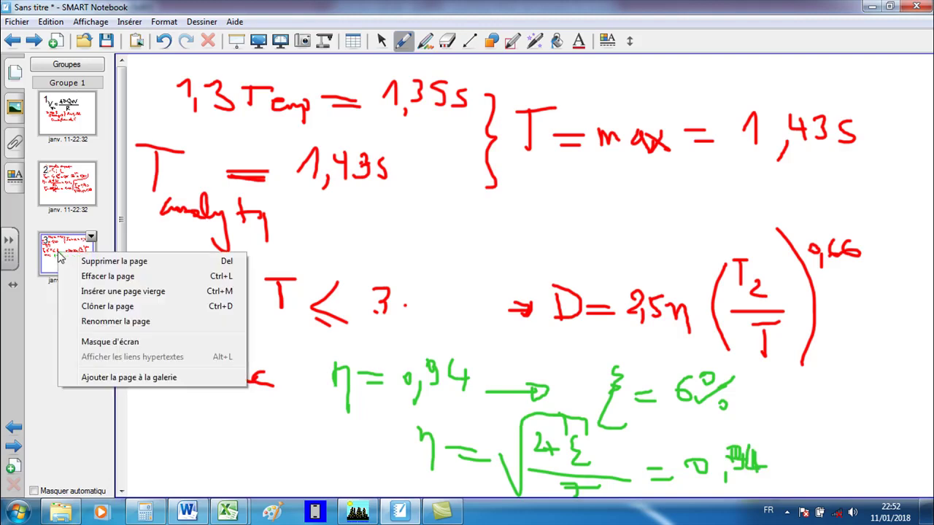
{"action": "left_click", "coordinate": [109, 288]}
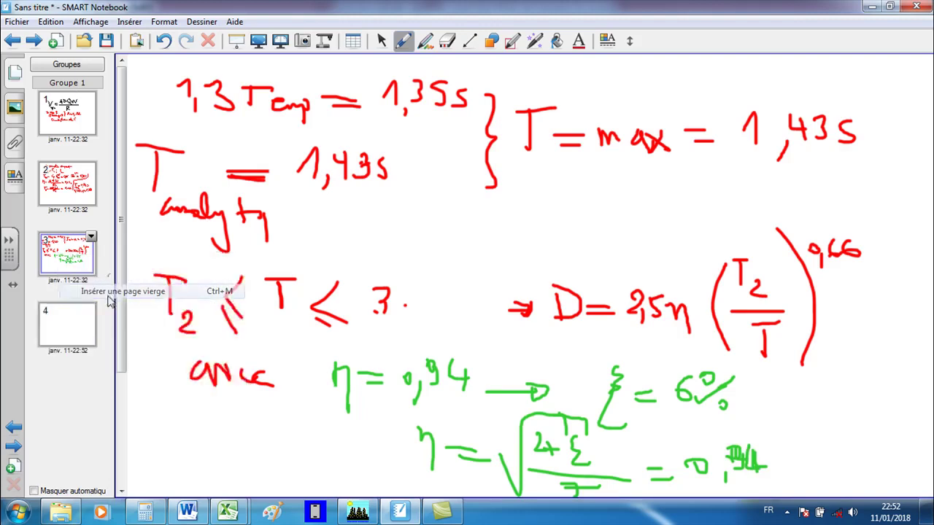
{"action": "left_click", "coordinate": [64, 259]}
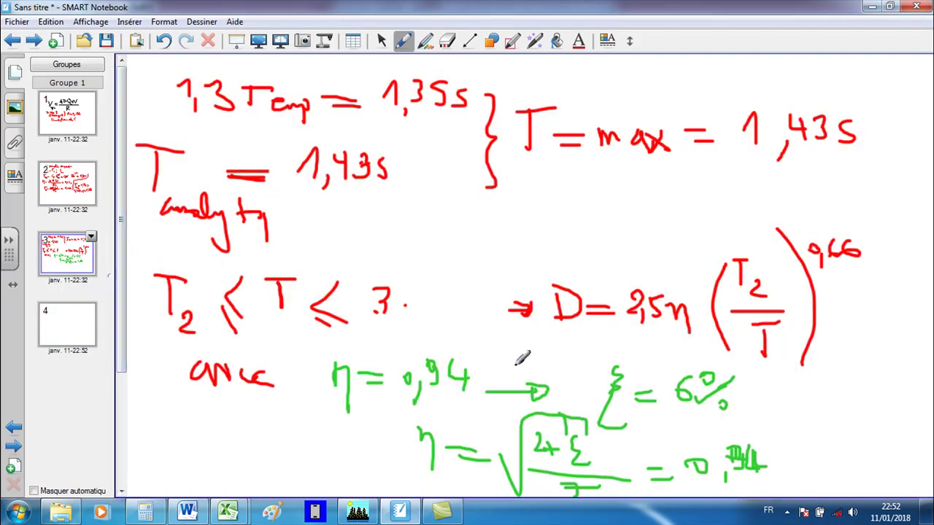
{"action": "left_click", "coordinate": [68, 324]}
{"action": "mouse_move", "coordinate": [160, 108]}
{"action": "left_mouse_down"}
{"action": "mouse_move", "coordinate": [196, 131]}
{"action": "mouse_move", "coordinate": [216, 167]}
{"action": "mouse_move", "coordinate": [267, 157]}
{"action": "mouse_move", "coordinate": [259, 168]}
{"action": "left_mouse_up"}
{"action": "left_click_drag", "start_coordinate": [297, 131], "coordinate": [293, 156]}
{"action": "left_click", "coordinate": [299, 176]}
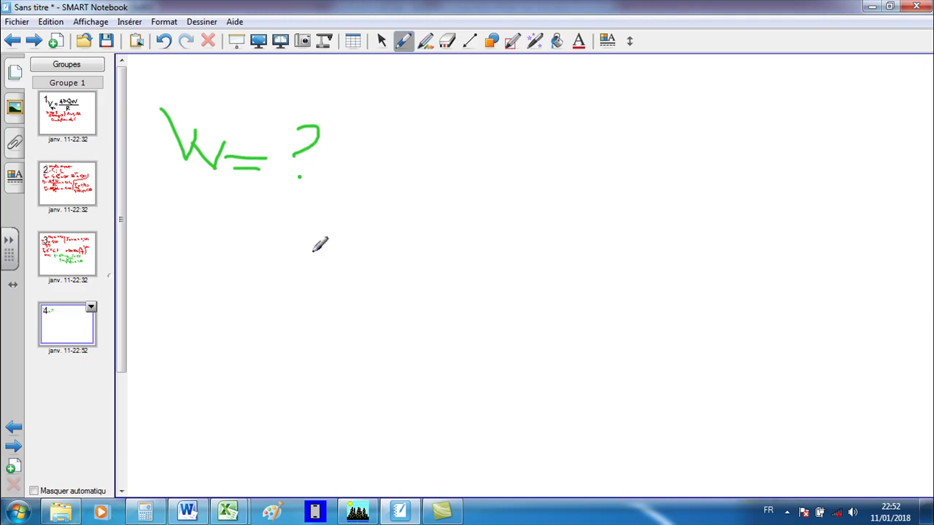
Switch to ETABS, restore the undeformed plan view, and choose the Support Reactions table for display instead of Modal Information
{"action": "left_click", "coordinate": [357, 512]}
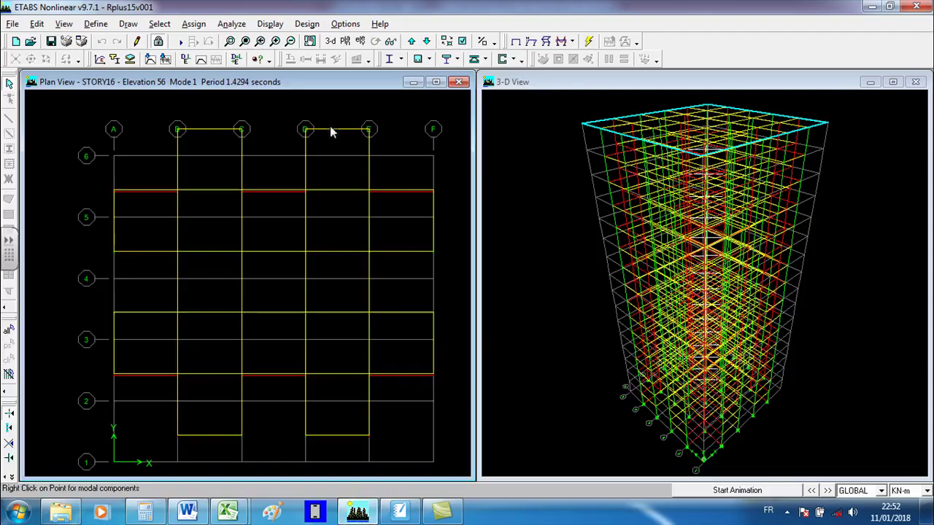
{"action": "left_click", "coordinate": [417, 60]}
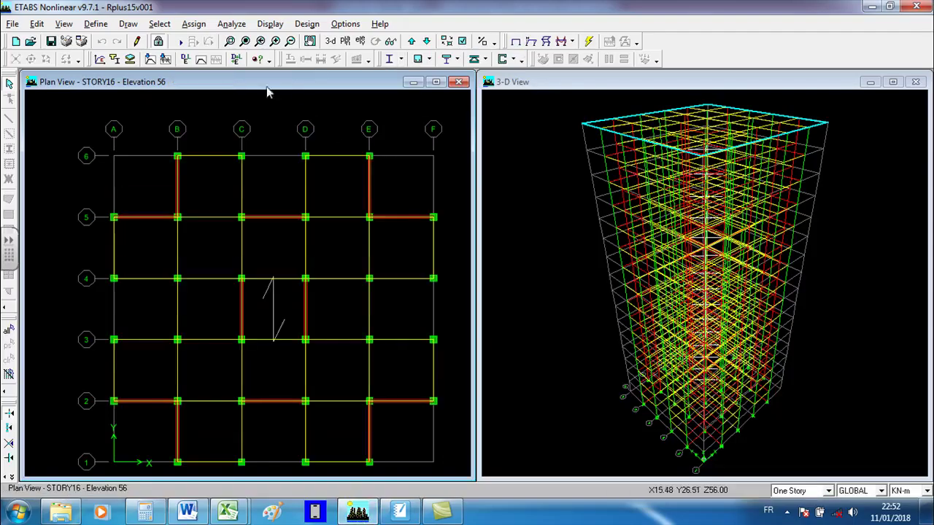
{"action": "left_click", "coordinate": [270, 23]}
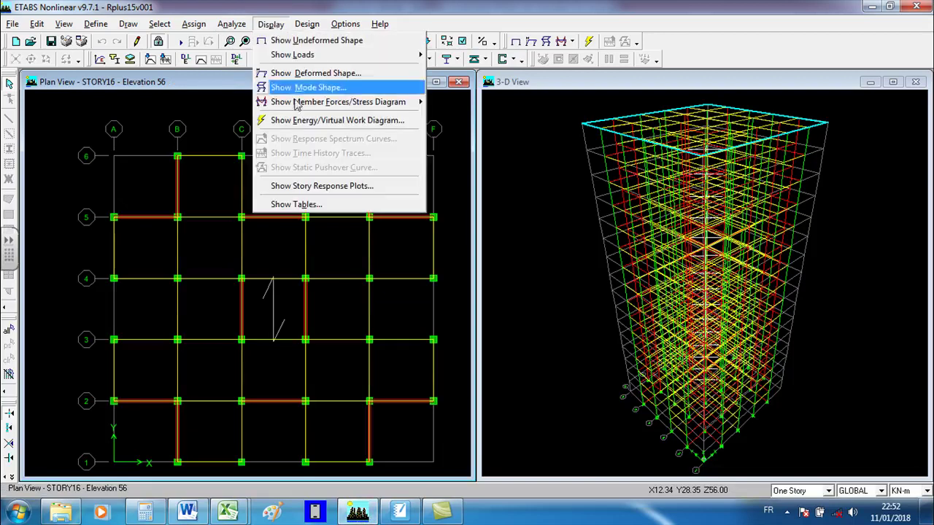
{"action": "left_click", "coordinate": [319, 205]}
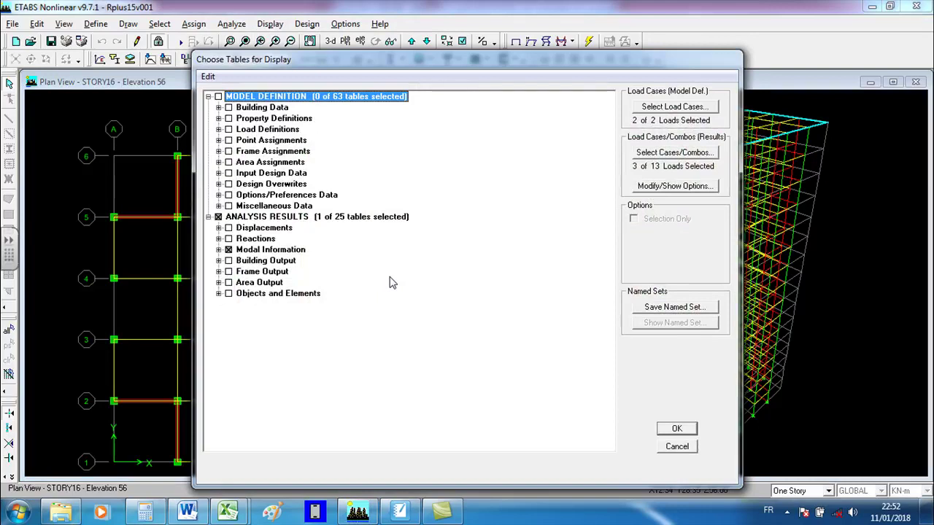
{"action": "left_click", "coordinate": [228, 250]}
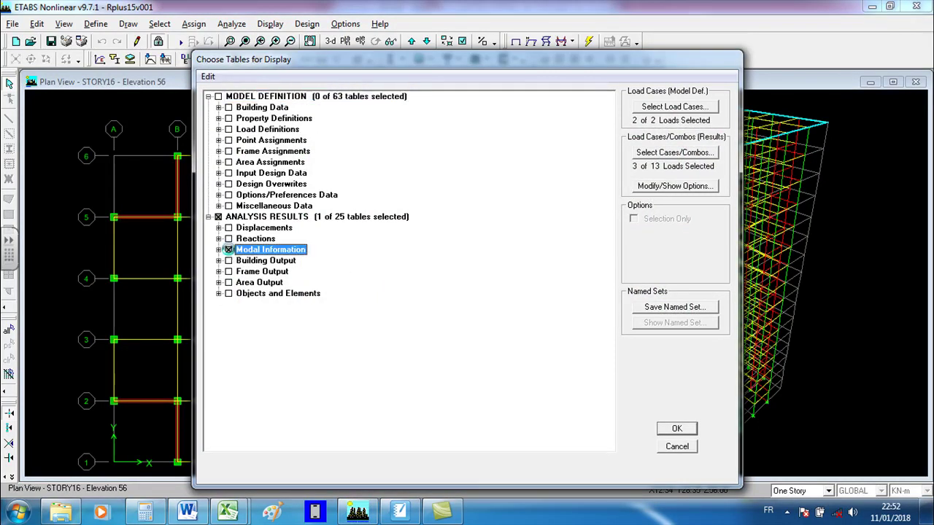
{"action": "left_click", "coordinate": [219, 239]}
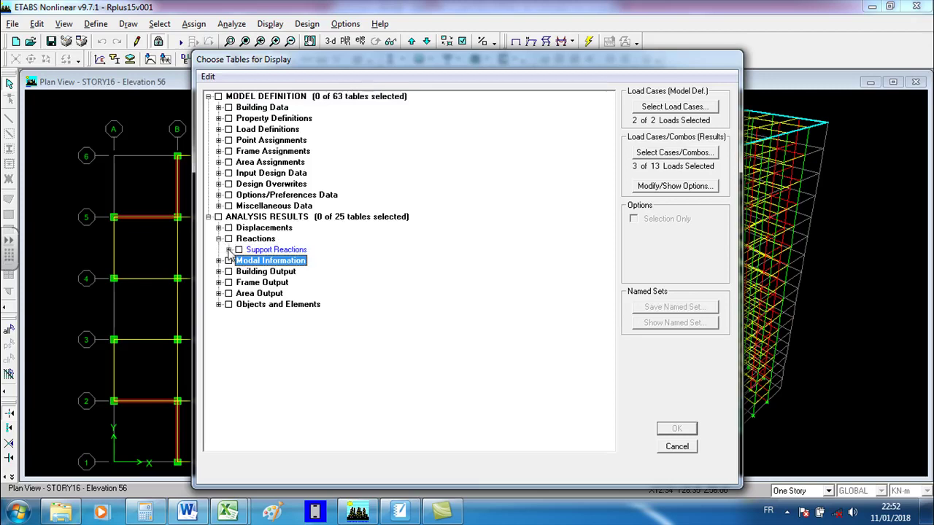
{"action": "left_click", "coordinate": [229, 250]}
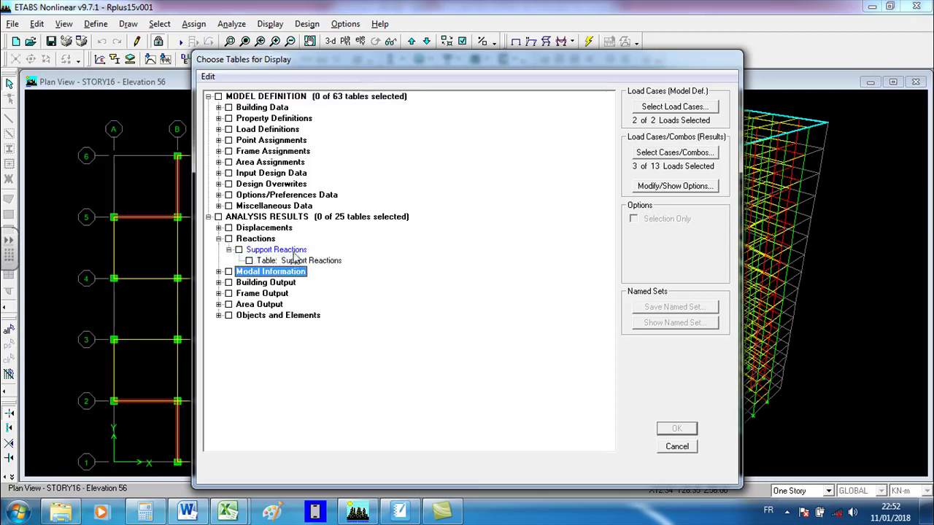
{"action": "left_click", "coordinate": [249, 261]}
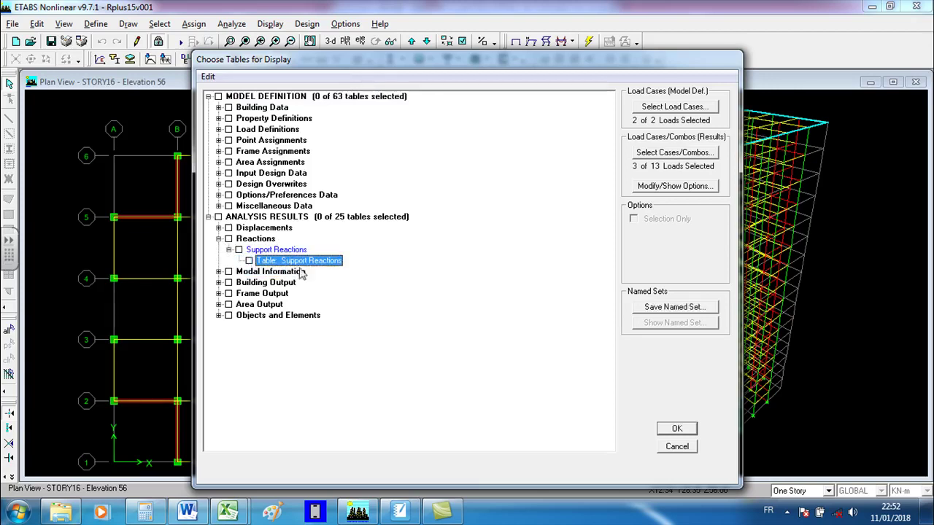
Limit the results to W Combo, display the Support Reactions table and copy it entirely
{"action": "left_click", "coordinate": [661, 155]}
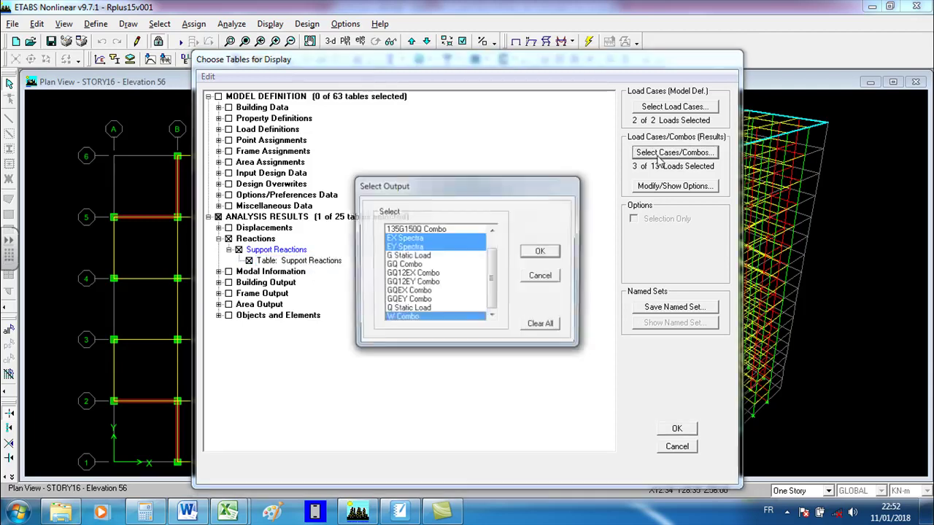
{"action": "left_click", "coordinate": [392, 320]}
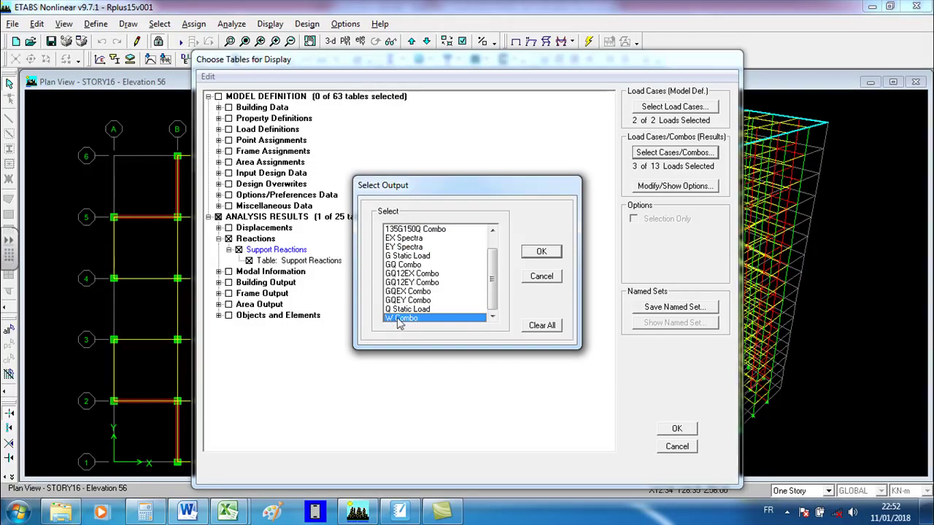
{"action": "left_click", "coordinate": [531, 255]}
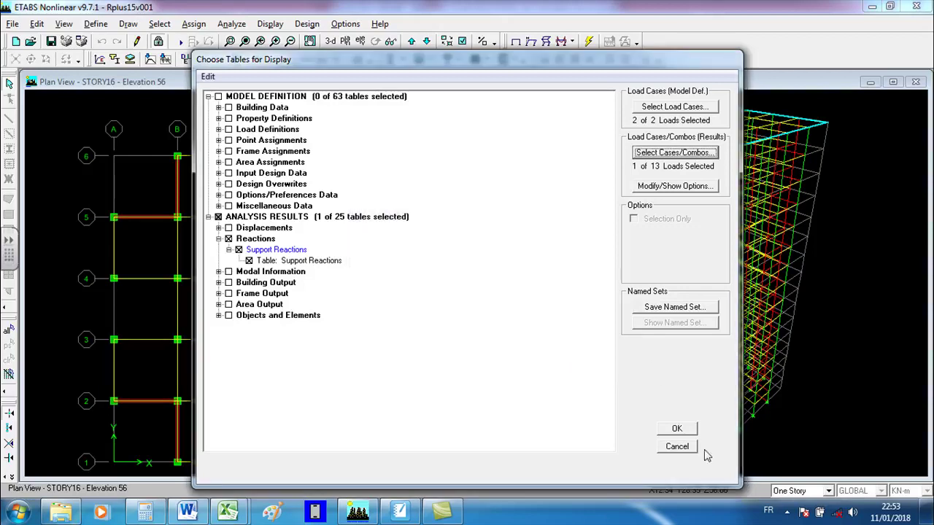
{"action": "left_click", "coordinate": [674, 432]}
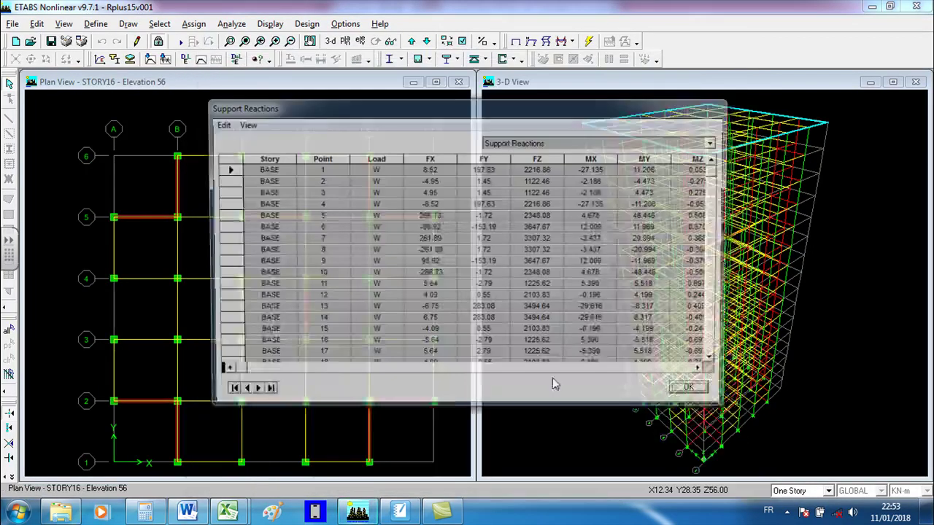
{"action": "left_click", "coordinate": [218, 125]}
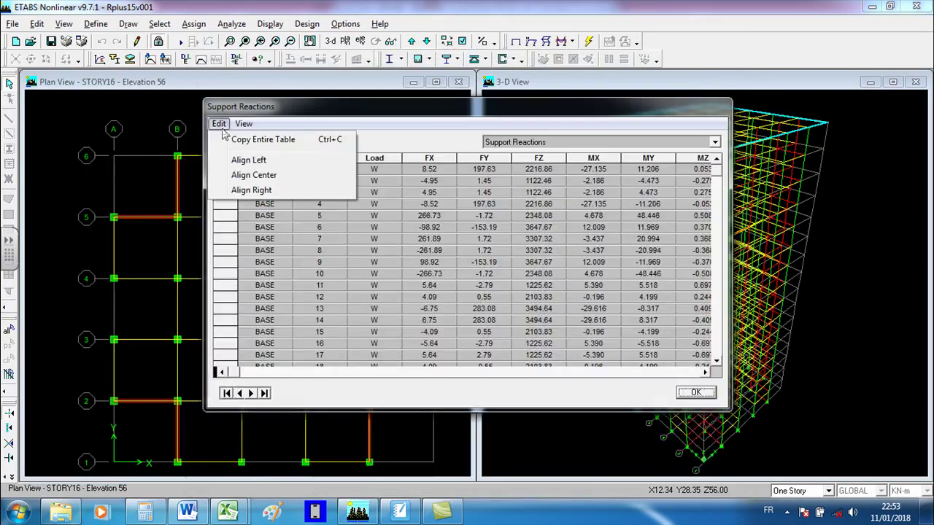
{"action": "left_click", "coordinate": [262, 139]}
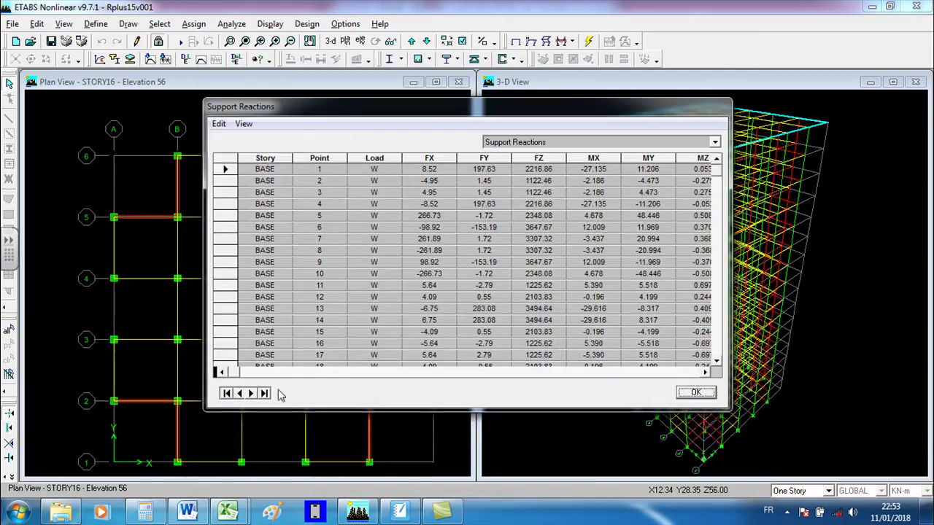
Switch to the Classeur2 workbook in Excel and add five new sheets, Feuil4 to Feuil8
{"action": "mouse_move", "coordinate": [232, 512]}
{"action": "left_click", "coordinate": [291, 467]}
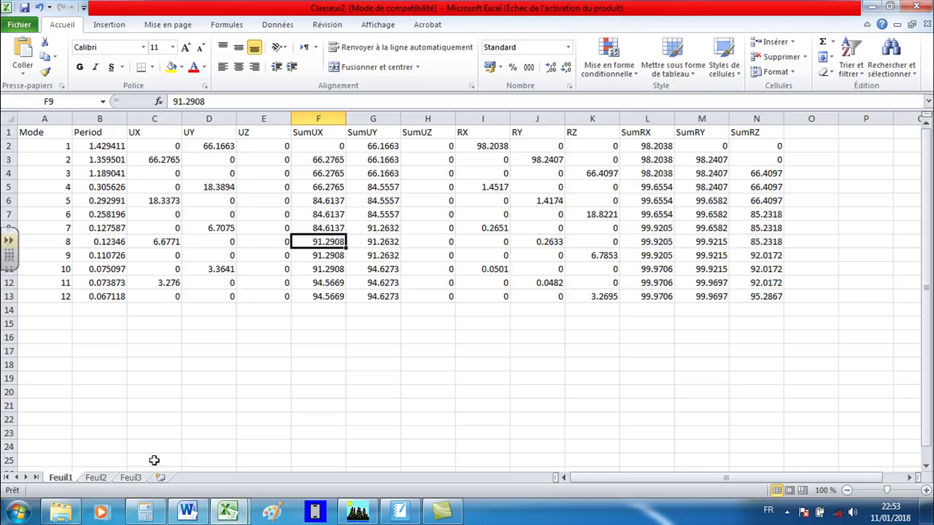
{"action": "left_click", "coordinate": [160, 477]}
{"action": "left_click", "coordinate": [194, 478]}
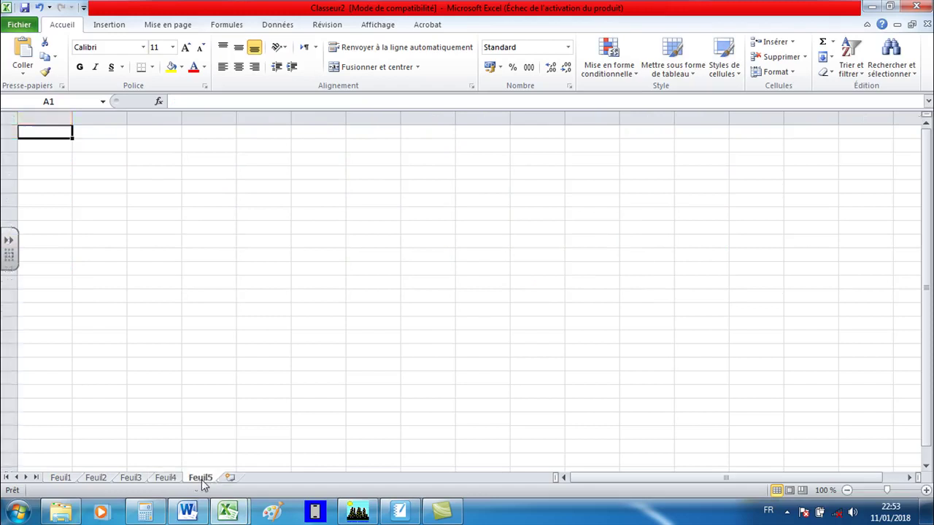
{"action": "left_click", "coordinate": [229, 477]}
{"action": "left_click", "coordinate": [265, 477]}
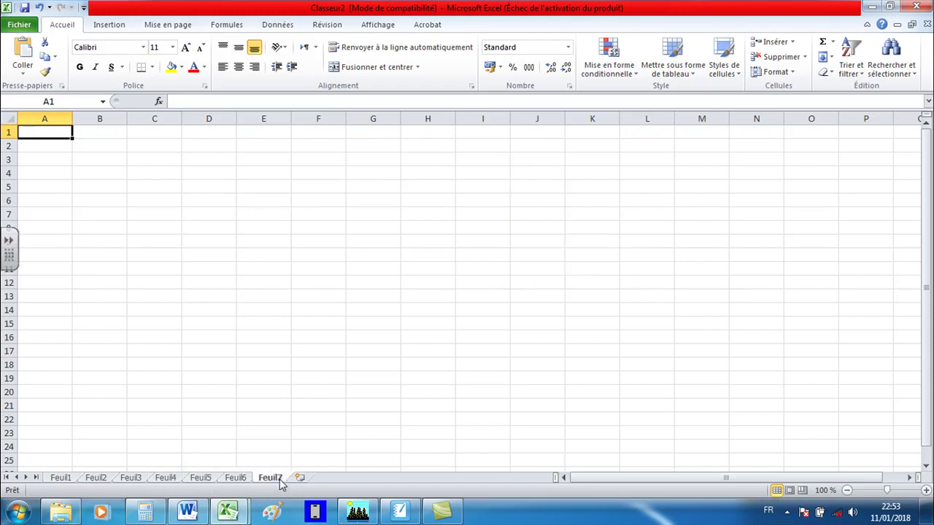
{"action": "left_click", "coordinate": [299, 477]}
Paste the copied support reactions table into sheet Feuil2 starting at cell A1
{"action": "left_click", "coordinate": [95, 477]}
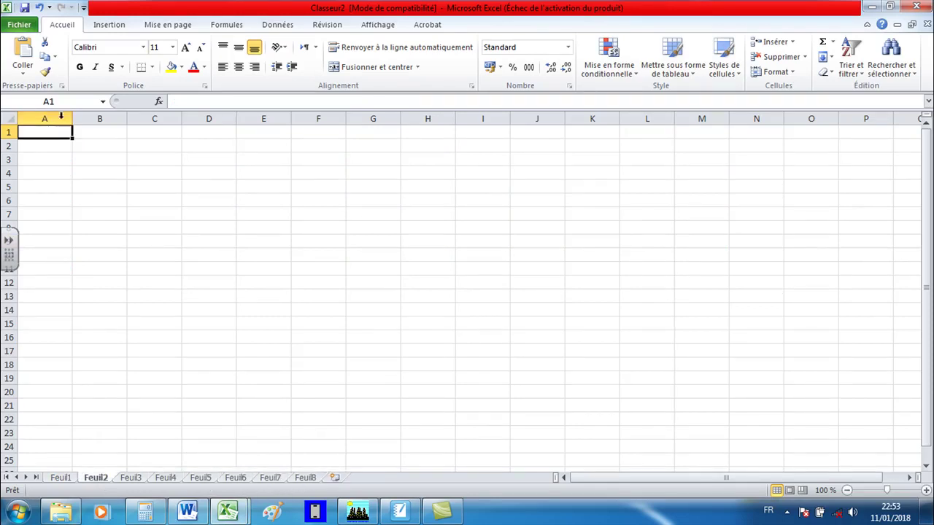
{"action": "left_click", "coordinate": [23, 50]}
{"action": "left_click", "coordinate": [622, 271]}
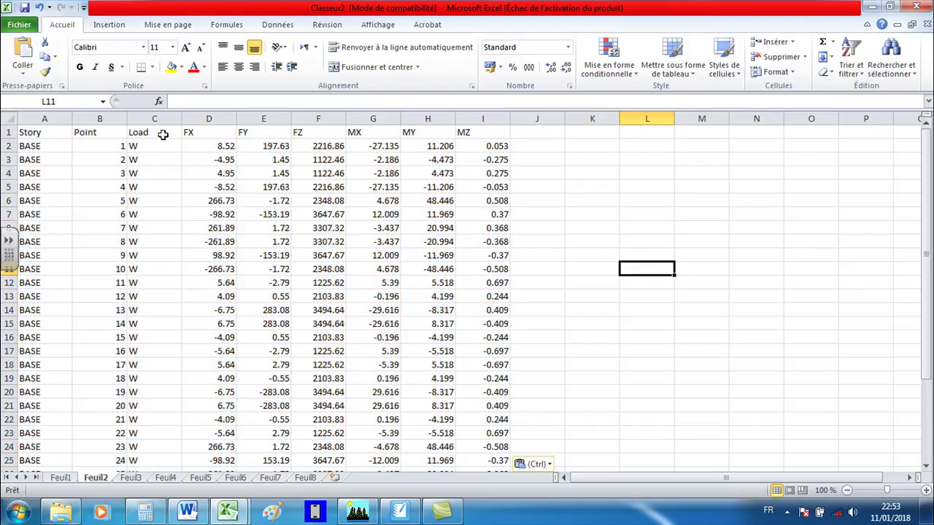
Select the FZ column in Feuil2 to read its sum, and look through the W-Ex-Ey sheet of the VeriRPA_Rplus15 workbook
{"action": "left_click", "coordinate": [321, 117]}
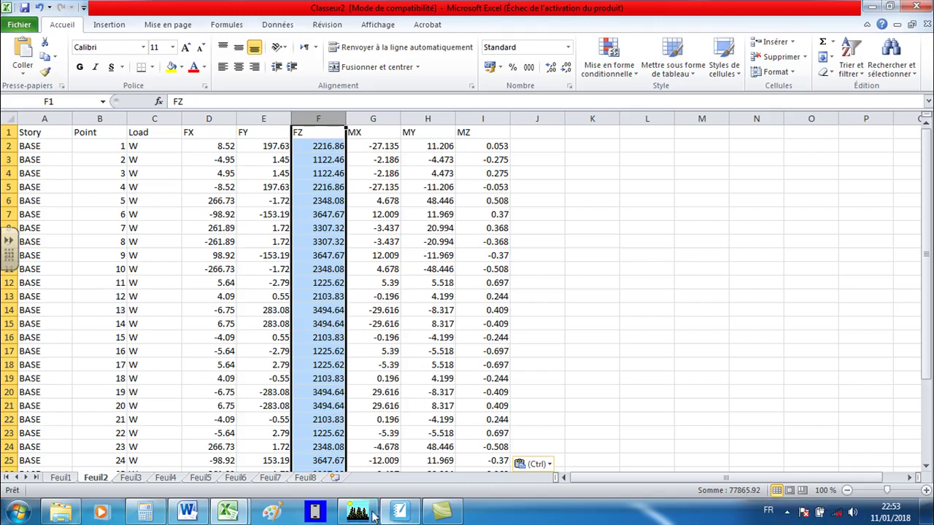
{"action": "left_click", "coordinate": [228, 512]}
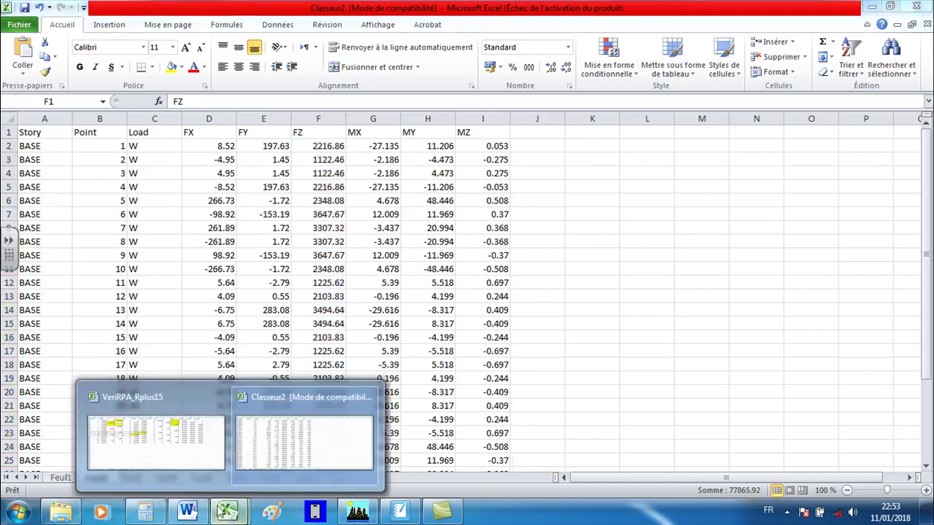
{"action": "left_click", "coordinate": [146, 461]}
{"action": "left_click", "coordinate": [103, 479]}
{"action": "scroll", "coordinate": [230, 311], "scroll_direction": "down", "scroll_amount": 8}
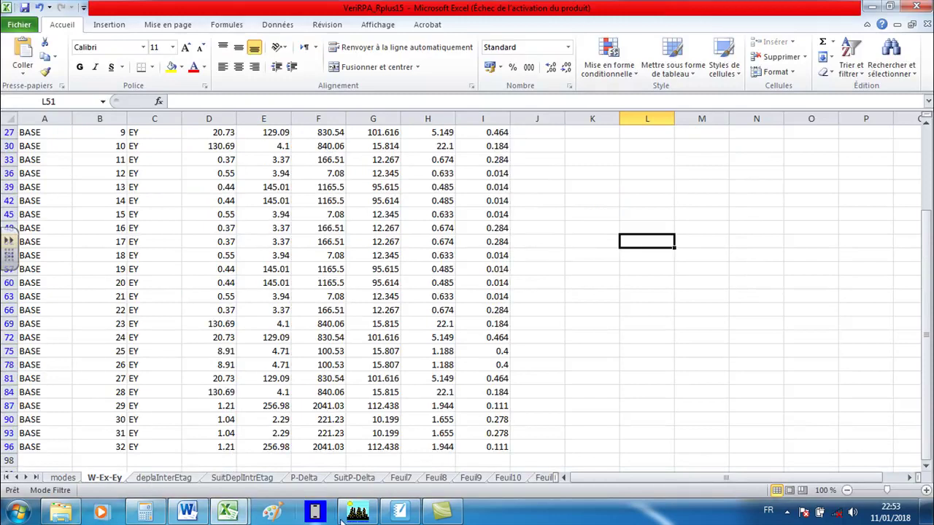
Switch to SMART Notebook, erase the question mark after W = and write 77866 kN in blue, using the FZ sum from the Classeur2 workbook
{"action": "left_click", "coordinate": [400, 512]}
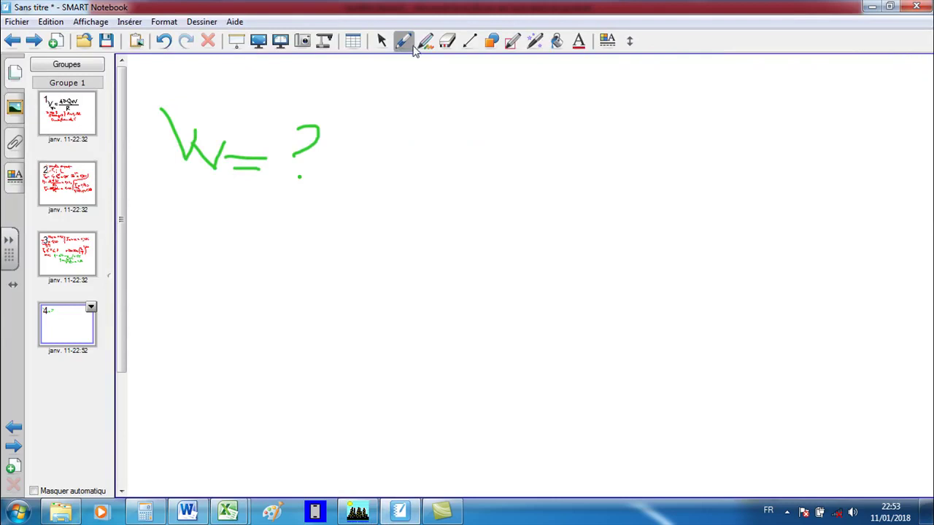
{"action": "left_click", "coordinate": [447, 41]}
{"action": "left_click_drag", "start_coordinate": [319, 125], "coordinate": [312, 151]}
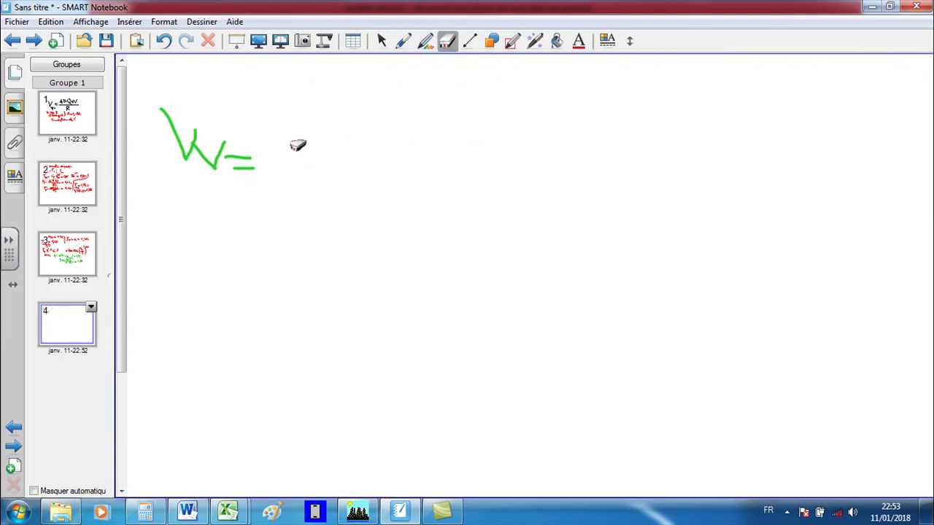
{"action": "left_click", "coordinate": [402, 41]}
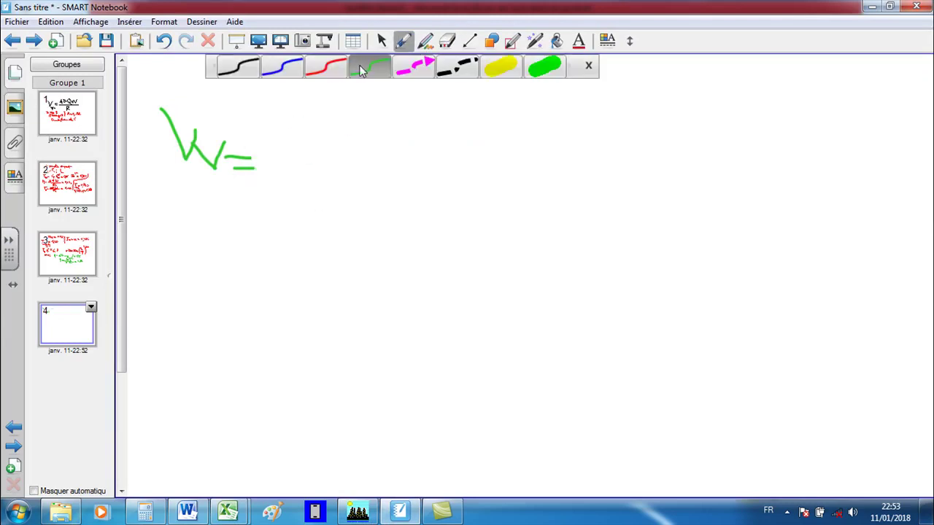
{"action": "left_click", "coordinate": [290, 69]}
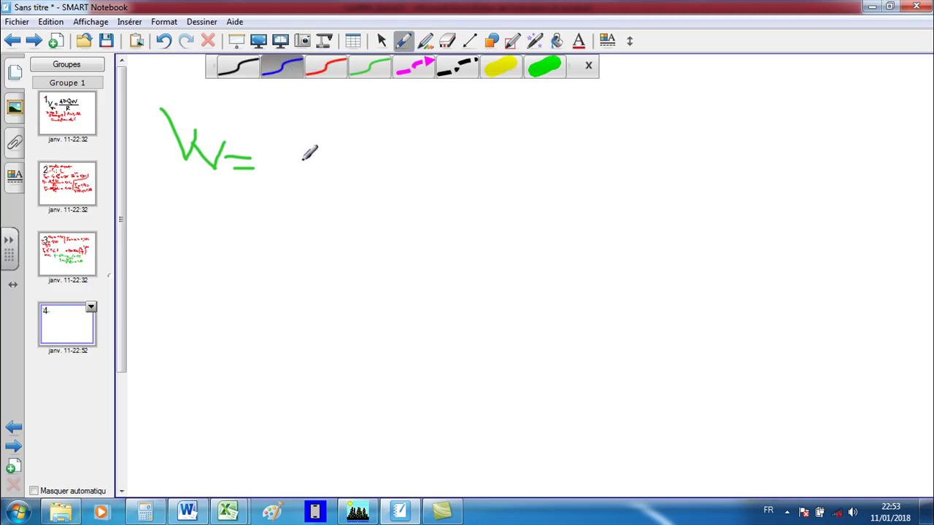
{"action": "mouse_move", "coordinate": [269, 137]}
{"action": "left_mouse_down"}
{"action": "mouse_move", "coordinate": [286, 137]}
{"action": "mouse_move", "coordinate": [285, 164]}
{"action": "mouse_move", "coordinate": [312, 139]}
{"action": "mouse_move", "coordinate": [311, 167]}
{"action": "mouse_move", "coordinate": [329, 150]}
{"action": "left_mouse_up"}
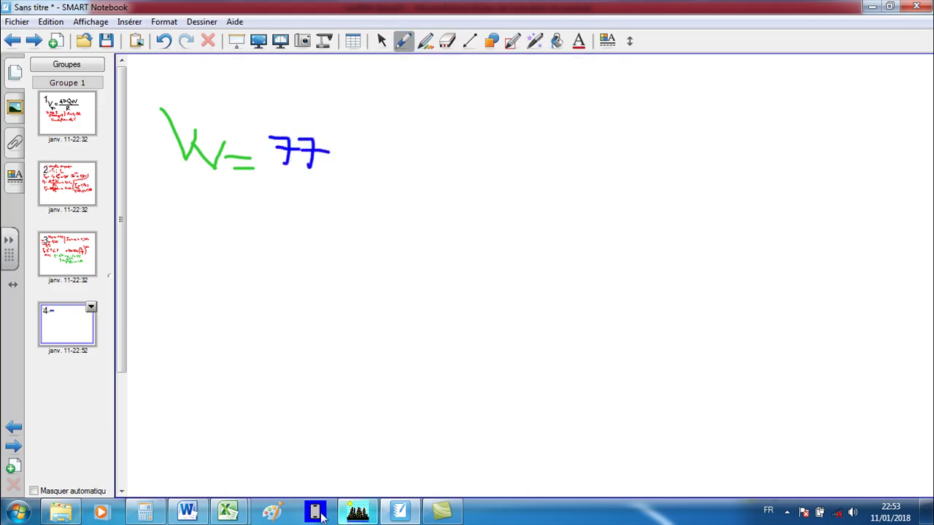
{"action": "mouse_move", "coordinate": [227, 513]}
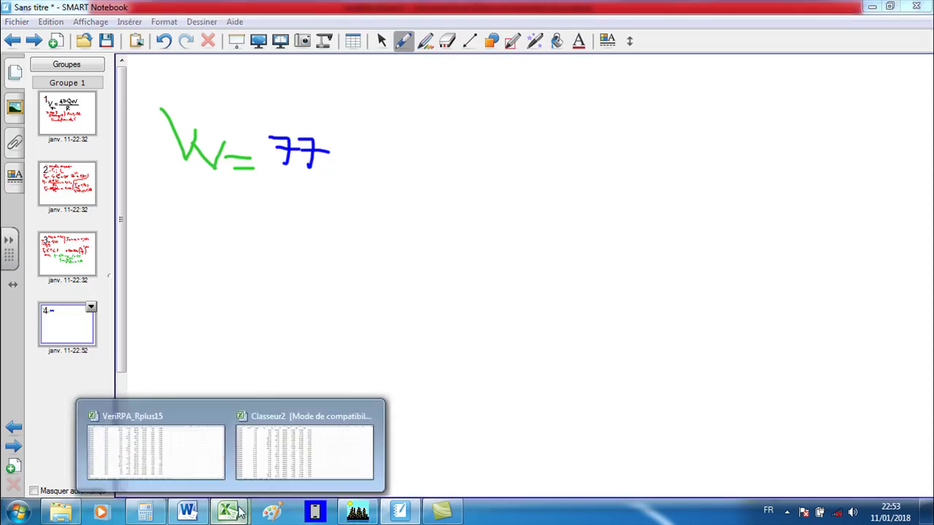
{"action": "left_click", "coordinate": [281, 461]}
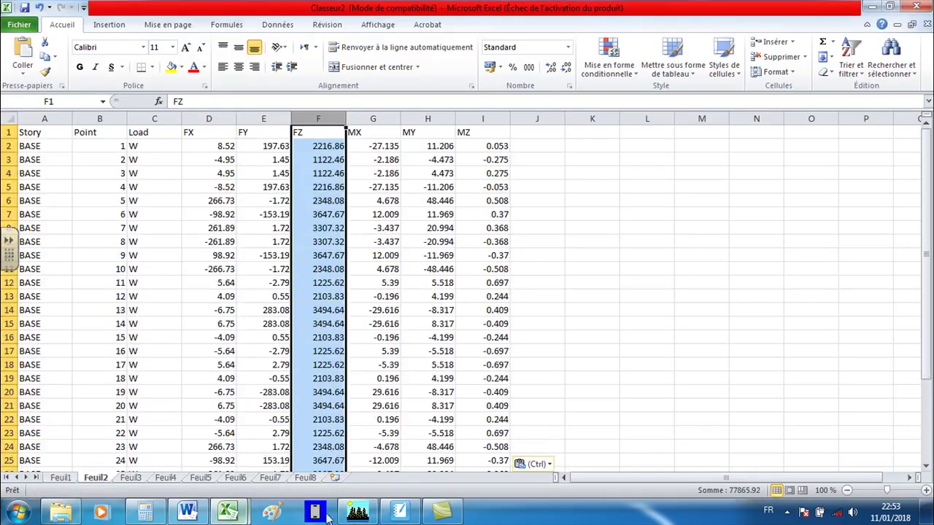
{"action": "left_click", "coordinate": [401, 514]}
{"action": "mouse_move", "coordinate": [334, 140]}
{"action": "left_mouse_down"}
{"action": "mouse_move", "coordinate": [331, 154]}
{"action": "mouse_move", "coordinate": [351, 132]}
{"action": "mouse_move", "coordinate": [350, 142]}
{"action": "mouse_move", "coordinate": [369, 138]}
{"action": "mouse_move", "coordinate": [380, 153]}
{"action": "mouse_move", "coordinate": [399, 133]}
{"action": "mouse_move", "coordinate": [396, 146]}
{"action": "mouse_move", "coordinate": [444, 135]}
{"action": "left_mouse_up"}
Handwrite V_MSE = below the weight line, with 0,12 as the first factor of the numerator
{"action": "left_click_drag", "start_coordinate": [168, 201], "coordinate": [194, 253]}
{"action": "mouse_move", "coordinate": [209, 207]}
{"action": "left_mouse_down"}
{"action": "mouse_move", "coordinate": [197, 250]}
{"action": "mouse_move", "coordinate": [203, 270]}
{"action": "mouse_move", "coordinate": [262, 270]}
{"action": "mouse_move", "coordinate": [279, 251]}
{"action": "left_mouse_up"}
{"action": "mouse_move", "coordinate": [311, 202]}
{"action": "left_mouse_down"}
{"action": "mouse_move", "coordinate": [326, 226]}
{"action": "mouse_move", "coordinate": [380, 223]}
{"action": "left_mouse_up"}
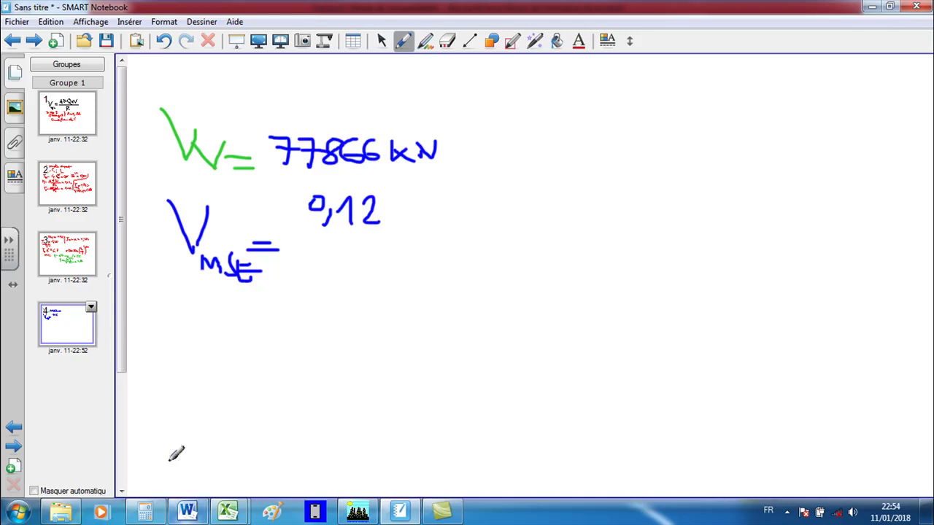
On page 3, underline the expression D = 2,5η and write = 1,02 after the formula
{"action": "left_click", "coordinate": [64, 255]}
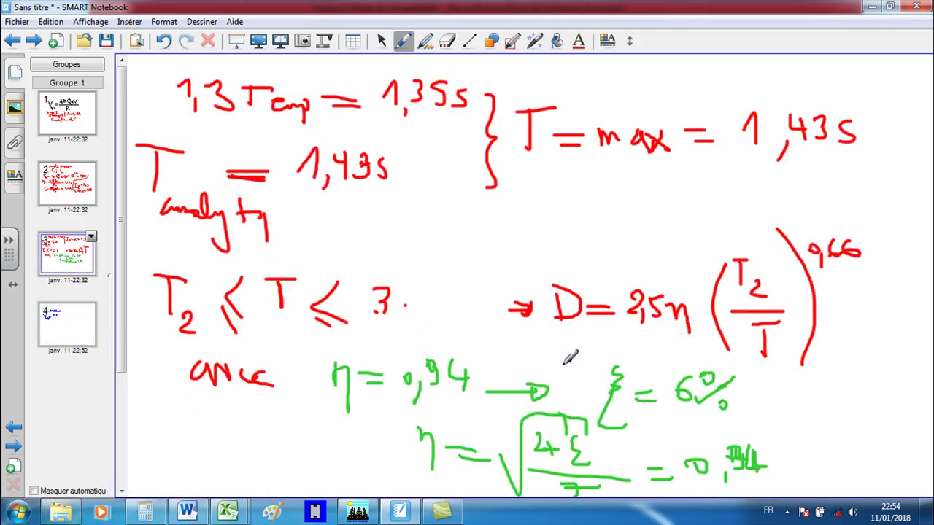
{"action": "left_click_drag", "start_coordinate": [559, 338], "coordinate": [712, 341]}
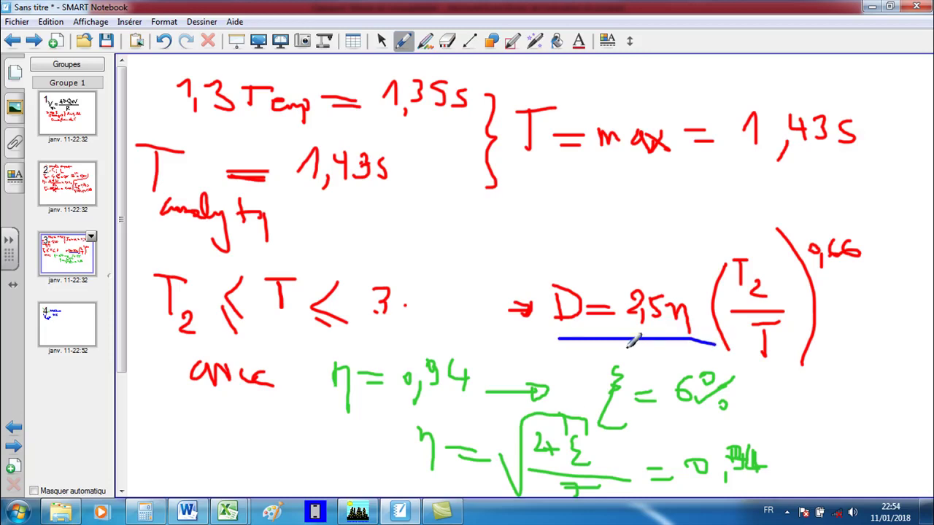
{"action": "left_click_drag", "start_coordinate": [832, 309], "coordinate": [851, 313]}
{"action": "left_click_drag", "start_coordinate": [873, 299], "coordinate": [883, 335]}
{"action": "mouse_move", "coordinate": [891, 308]}
{"action": "left_mouse_down"}
{"action": "mouse_move", "coordinate": [897, 293]}
{"action": "mouse_move", "coordinate": [917, 312]}
{"action": "left_mouse_up"}
{"action": "left_click_drag", "start_coordinate": [915, 289], "coordinate": [922, 315]}
Return to page 4 and complete the V_MSE numerator with the factors 1,02, 1,15 and 77866, separated by dots
{"action": "left_click", "coordinate": [84, 325]}
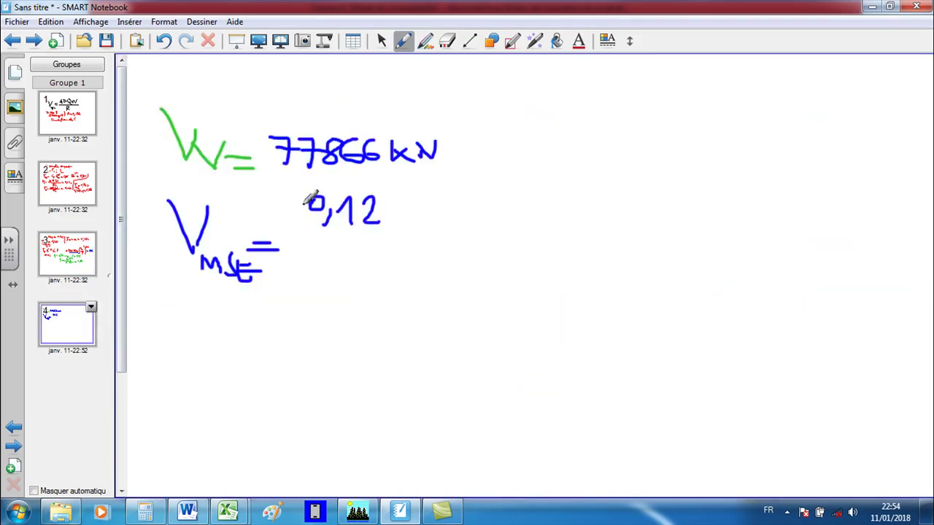
{"action": "left_click", "coordinate": [395, 207]}
{"action": "left_click_drag", "start_coordinate": [414, 203], "coordinate": [434, 216]}
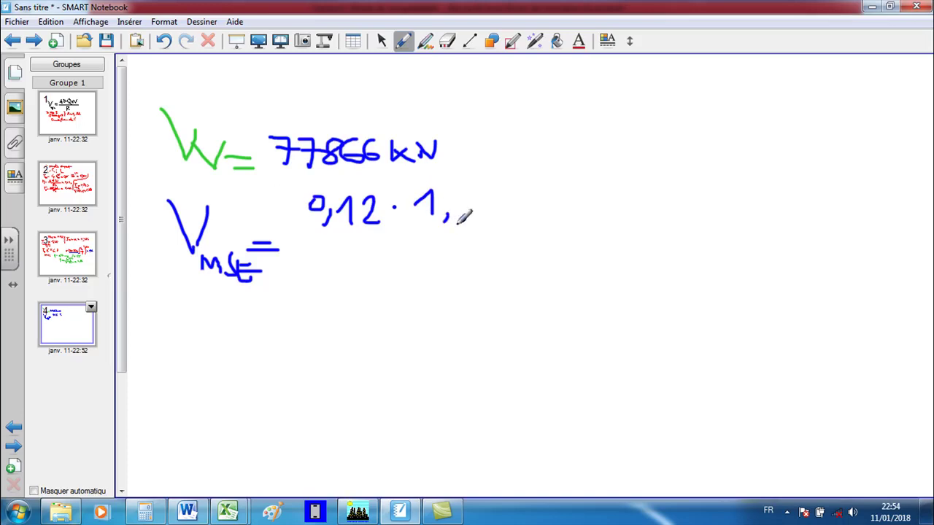
{"action": "mouse_move", "coordinate": [459, 200]}
{"action": "left_mouse_down"}
{"action": "mouse_move", "coordinate": [525, 216]}
{"action": "mouse_move", "coordinate": [533, 232]}
{"action": "mouse_move", "coordinate": [563, 214]}
{"action": "left_mouse_up"}
{"action": "left_click", "coordinate": [504, 215]}
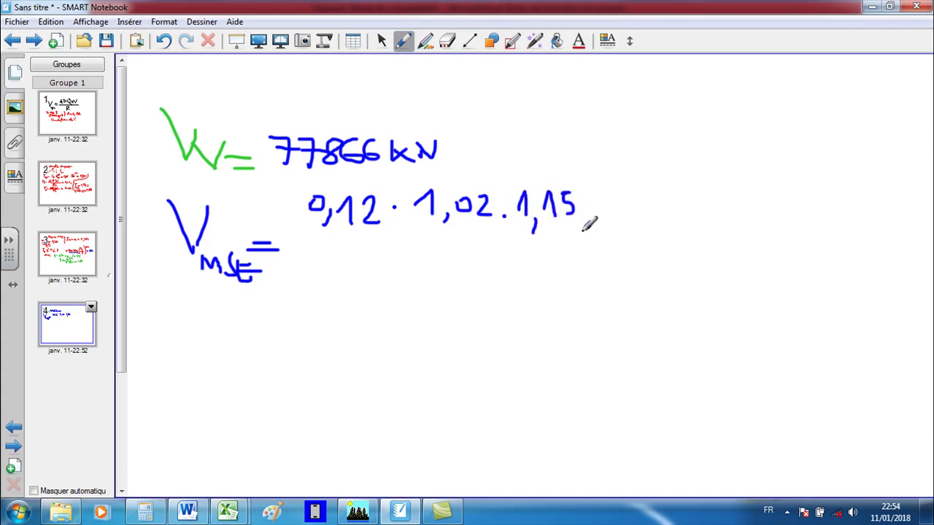
{"action": "left_click", "coordinate": [596, 213]}
{"action": "mouse_move", "coordinate": [618, 196]}
{"action": "left_mouse_down"}
{"action": "mouse_move", "coordinate": [628, 217]}
{"action": "mouse_move", "coordinate": [655, 219]}
{"action": "left_mouse_up"}
{"action": "mouse_move", "coordinate": [693, 196]}
{"action": "left_mouse_down"}
{"action": "mouse_move", "coordinate": [690, 213]}
{"action": "mouse_move", "coordinate": [688, 203]}
{"action": "mouse_move", "coordinate": [724, 213]}
{"action": "left_mouse_up"}
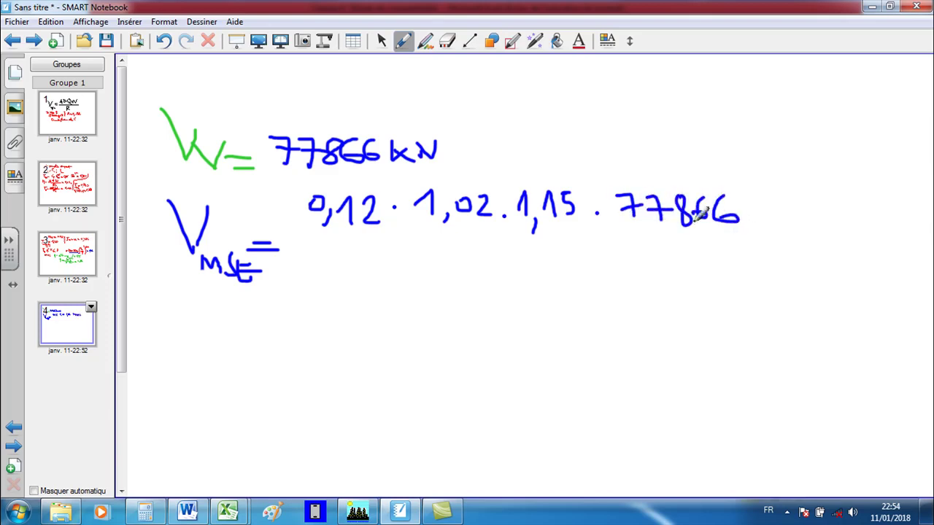
Draw the fraction bar under the V_MSE numerator, with 5 as the denominator and an equals sign after the fraction
{"action": "left_click_drag", "start_coordinate": [316, 230], "coordinate": [715, 230]}
{"action": "mouse_move", "coordinate": [543, 244]}
{"action": "left_mouse_down"}
{"action": "mouse_move", "coordinate": [568, 271]}
{"action": "mouse_move", "coordinate": [561, 247]}
{"action": "left_mouse_up"}
{"action": "left_click_drag", "start_coordinate": [745, 227], "coordinate": [759, 227]}
{"action": "left_click_drag", "start_coordinate": [744, 238], "coordinate": [769, 238]}
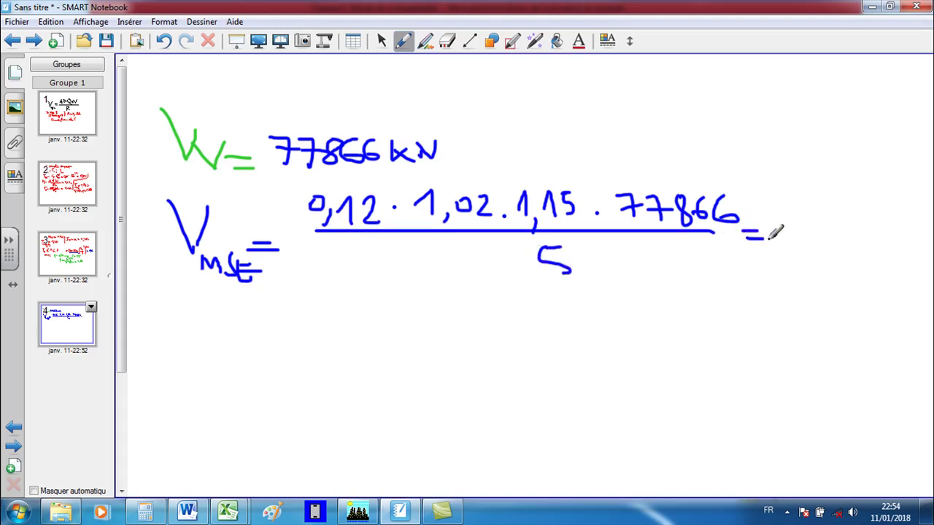
{"action": "left_click_drag", "start_coordinate": [534, 277], "coordinate": [577, 271]}
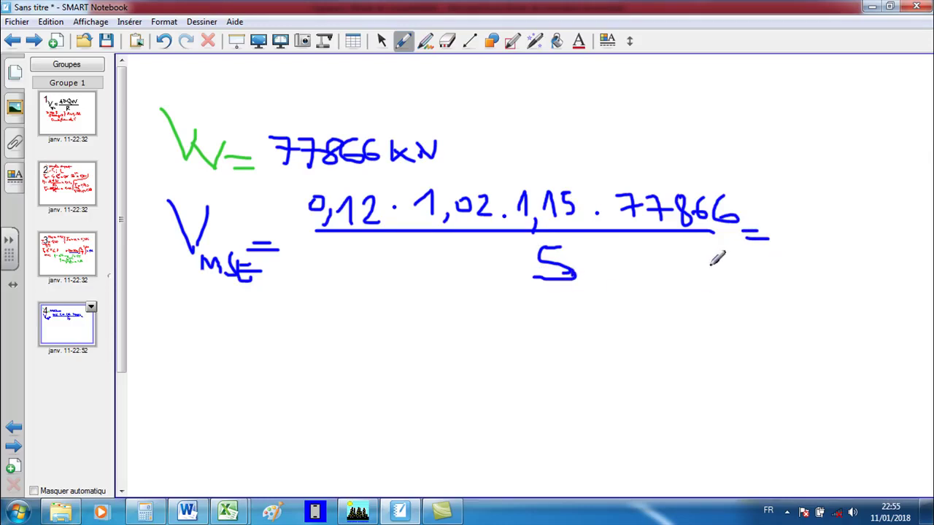
Write the V_MSE result of about 2192 kN after the equals sign
{"action": "mouse_move", "coordinate": [791, 206]}
{"action": "left_mouse_down"}
{"action": "mouse_move", "coordinate": [805, 207]}
{"action": "mouse_move", "coordinate": [807, 232]}
{"action": "mouse_move", "coordinate": [830, 234]}
{"action": "mouse_move", "coordinate": [855, 206]}
{"action": "mouse_move", "coordinate": [851, 235]}
{"action": "mouse_move", "coordinate": [871, 218]}
{"action": "mouse_move", "coordinate": [877, 231]}
{"action": "mouse_move", "coordinate": [871, 255]}
{"action": "left_mouse_up"}
{"action": "left_click_drag", "start_coordinate": [892, 207], "coordinate": [887, 230]}
{"action": "left_click_drag", "start_coordinate": [917, 197], "coordinate": [912, 199]}
{"action": "mouse_move", "coordinate": [880, 167]}
{"action": "left_mouse_down"}
{"action": "mouse_move", "coordinate": [879, 187]}
{"action": "mouse_move", "coordinate": [892, 179]}
{"action": "mouse_move", "coordinate": [900, 188]}
{"action": "left_mouse_up"}
{"action": "mouse_move", "coordinate": [899, 189]}
{"action": "left_mouse_down"}
{"action": "mouse_move", "coordinate": [906, 169]}
{"action": "mouse_move", "coordinate": [912, 189]}
{"action": "left_mouse_up"}
Write 0,8 V_MSE = 1753,66 kN below the fraction and draw a line under the 0,8 V_MSE term
{"action": "left_click_drag", "start_coordinate": [184, 317], "coordinate": [203, 356]}
{"action": "left_click_drag", "start_coordinate": [239, 315], "coordinate": [296, 308]}
{"action": "mouse_move", "coordinate": [291, 369]}
{"action": "left_mouse_down"}
{"action": "mouse_move", "coordinate": [306, 350]}
{"action": "mouse_move", "coordinate": [324, 367]}
{"action": "mouse_move", "coordinate": [313, 371]}
{"action": "left_mouse_up"}
{"action": "mouse_move", "coordinate": [323, 353]}
{"action": "left_mouse_down"}
{"action": "mouse_move", "coordinate": [333, 365]}
{"action": "mouse_move", "coordinate": [336, 352]}
{"action": "mouse_move", "coordinate": [364, 341]}
{"action": "left_mouse_up"}
{"action": "mouse_move", "coordinate": [342, 345]}
{"action": "left_mouse_down"}
{"action": "mouse_move", "coordinate": [391, 342]}
{"action": "mouse_move", "coordinate": [420, 357]}
{"action": "mouse_move", "coordinate": [443, 350]}
{"action": "left_mouse_up"}
{"action": "mouse_move", "coordinate": [467, 316]}
{"action": "left_mouse_down"}
{"action": "mouse_move", "coordinate": [458, 341]}
{"action": "mouse_move", "coordinate": [480, 314]}
{"action": "mouse_move", "coordinate": [502, 333]}
{"action": "mouse_move", "coordinate": [508, 358]}
{"action": "mouse_move", "coordinate": [522, 340]}
{"action": "mouse_move", "coordinate": [589, 347]}
{"action": "mouse_move", "coordinate": [594, 327]}
{"action": "left_mouse_up"}
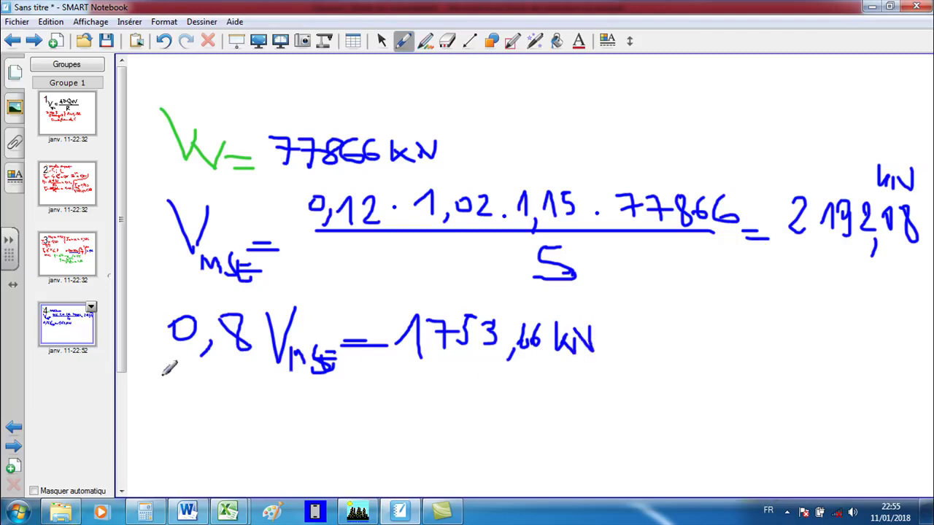
{"action": "left_click_drag", "start_coordinate": [161, 378], "coordinate": [343, 411]}
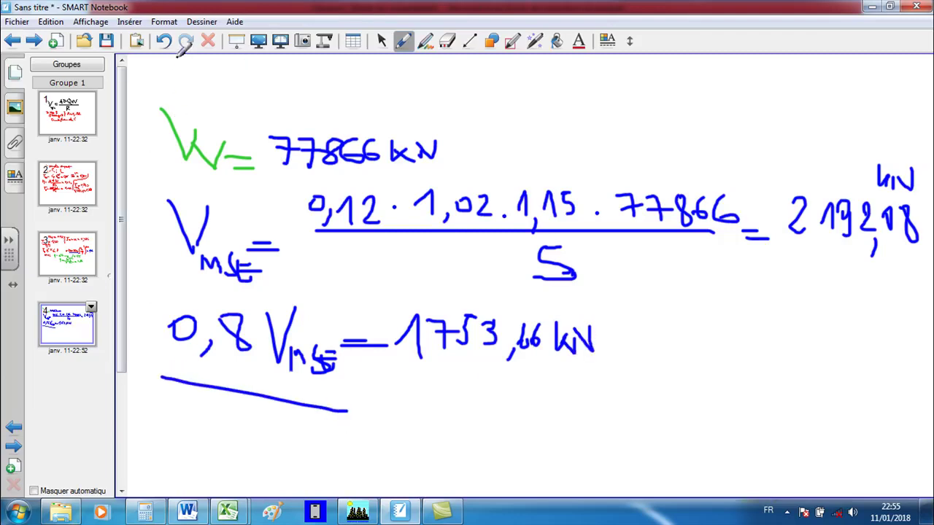
Write the two seismic load names Ex ; Ey at the foot of page 4
{"action": "left_click_drag", "start_coordinate": [144, 431], "coordinate": [175, 465]}
{"action": "mouse_move", "coordinate": [145, 430]}
{"action": "left_mouse_down"}
{"action": "mouse_move", "coordinate": [166, 430]}
{"action": "mouse_move", "coordinate": [165, 446]}
{"action": "mouse_move", "coordinate": [196, 479]}
{"action": "mouse_move", "coordinate": [183, 480]}
{"action": "left_mouse_up"}
{"action": "left_click", "coordinate": [250, 452]}
{"action": "left_click_drag", "start_coordinate": [249, 471], "coordinate": [245, 481]}
{"action": "mouse_move", "coordinate": [279, 441]}
{"action": "left_mouse_down"}
{"action": "mouse_move", "coordinate": [280, 466]}
{"action": "mouse_move", "coordinate": [305, 464]}
{"action": "mouse_move", "coordinate": [299, 440]}
{"action": "left_mouse_up"}
{"action": "mouse_move", "coordinate": [280, 453]}
{"action": "left_mouse_down"}
{"action": "mouse_move", "coordinate": [321, 470]}
{"action": "mouse_move", "coordinate": [320, 482]}
{"action": "left_mouse_up"}
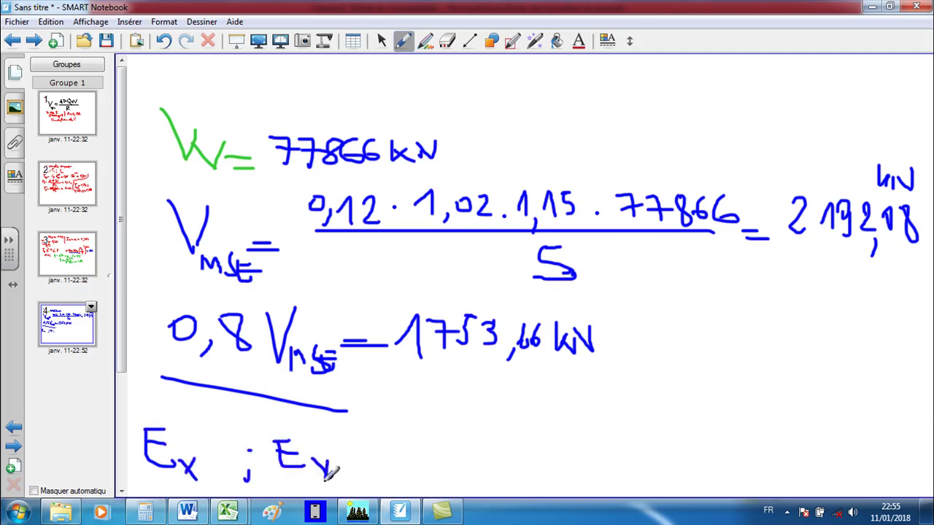
Add a blank page 5 after page 4 and go back to page 4
{"action": "right_click", "coordinate": [58, 315]}
{"action": "left_click", "coordinate": [94, 361]}
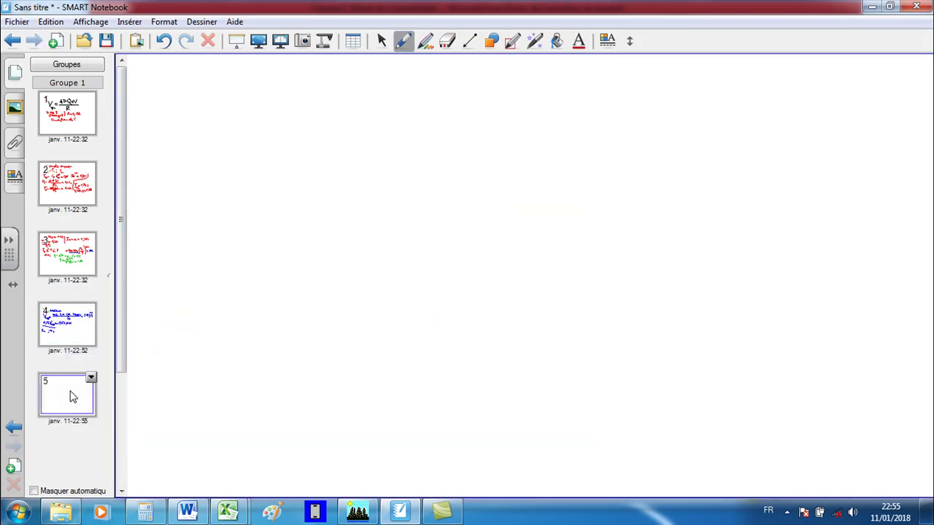
{"action": "left_click", "coordinate": [75, 328]}
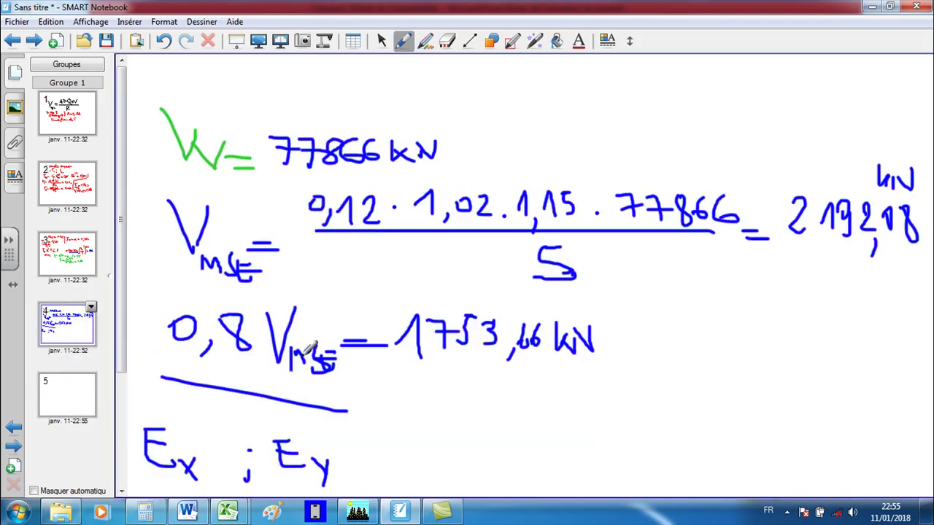
Switch to ETABS, close the current reactions table and display Support Reactions for EX Spectra and EY Spectra only
{"action": "left_click", "coordinate": [357, 513]}
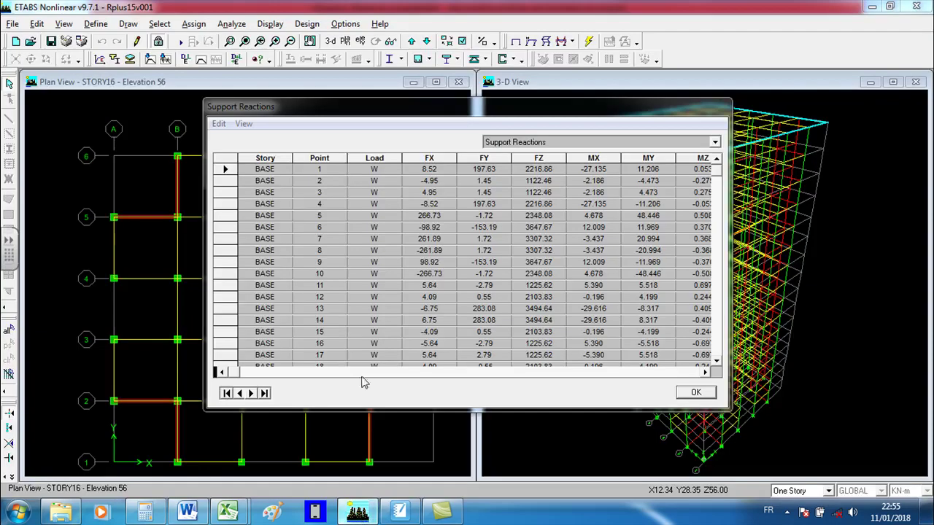
{"action": "left_click", "coordinate": [695, 393]}
{"action": "left_click", "coordinate": [267, 24]}
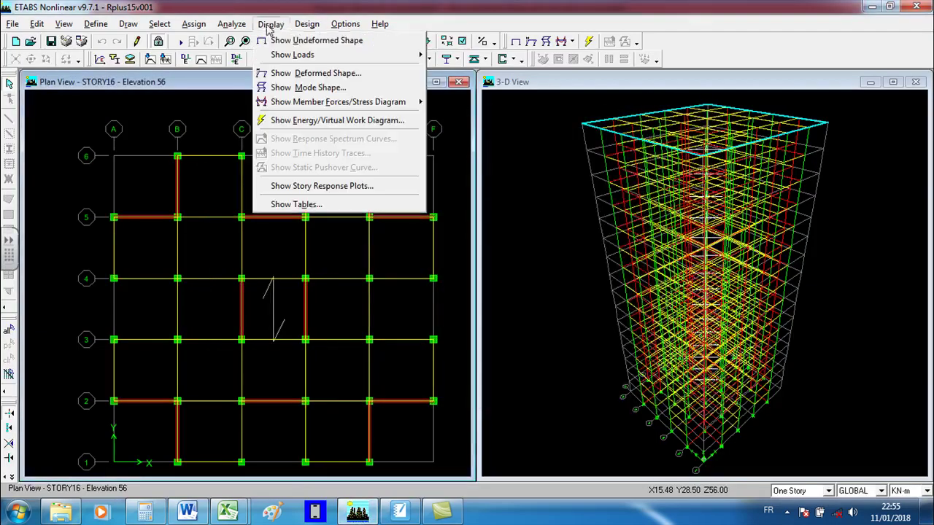
{"action": "left_click", "coordinate": [319, 208]}
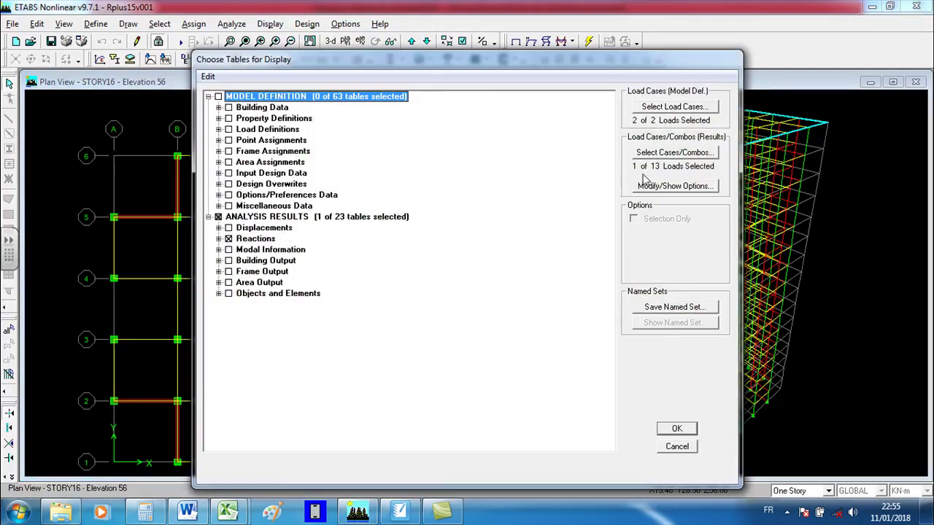
{"action": "left_click", "coordinate": [653, 153]}
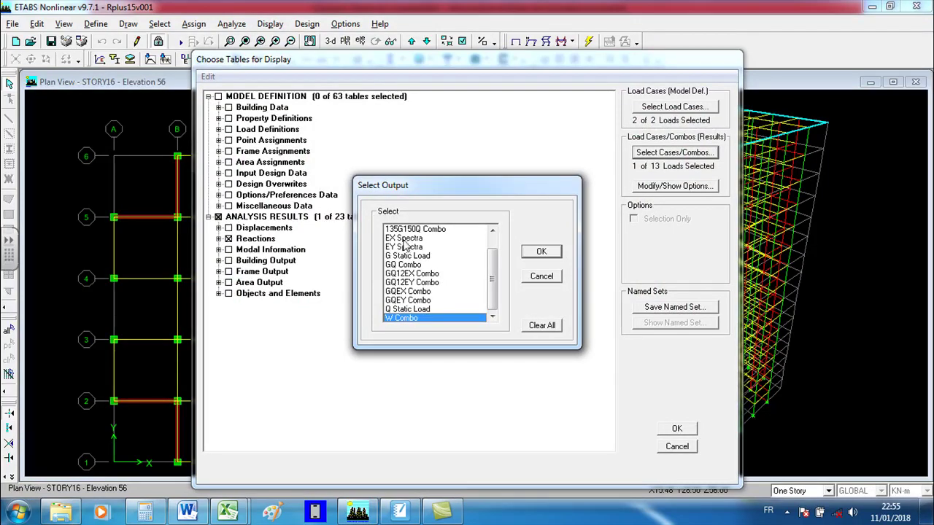
{"action": "left_click_drag", "start_coordinate": [403, 238], "coordinate": [404, 249]}
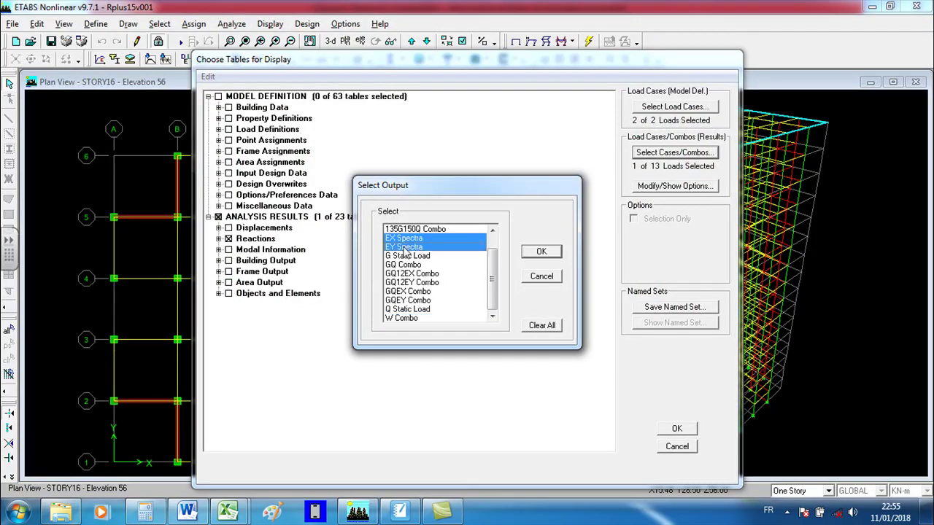
{"action": "left_click", "coordinate": [542, 256]}
{"action": "left_click", "coordinate": [677, 430]}
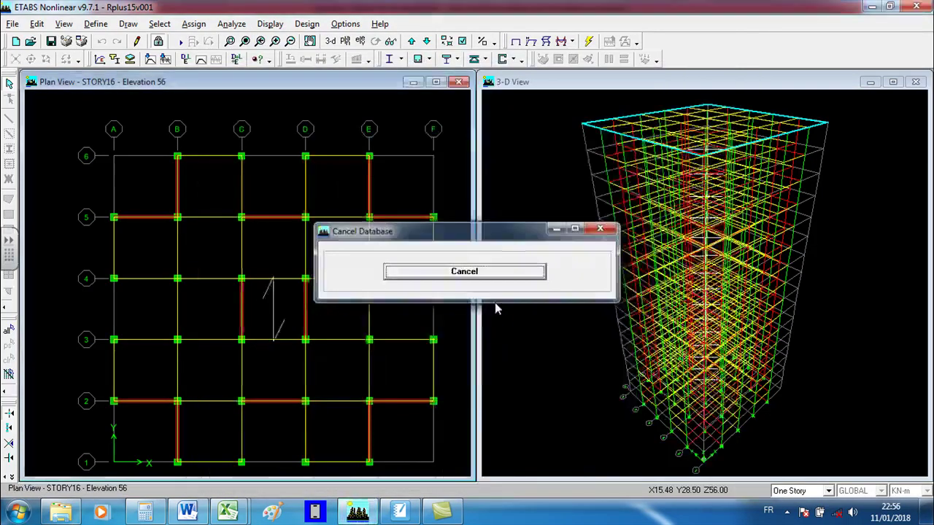
Copy the entire EX and EY reactions table and paste it into sheet Feuil3 of the Classeur2 workbook in Excel
{"action": "left_click", "coordinate": [219, 125]}
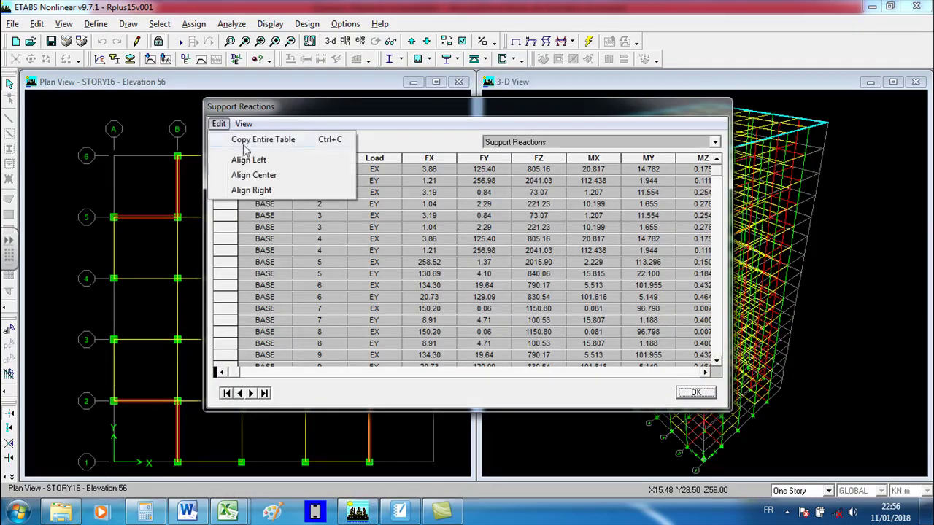
{"action": "left_click", "coordinate": [260, 139]}
{"action": "mouse_move", "coordinate": [228, 510]}
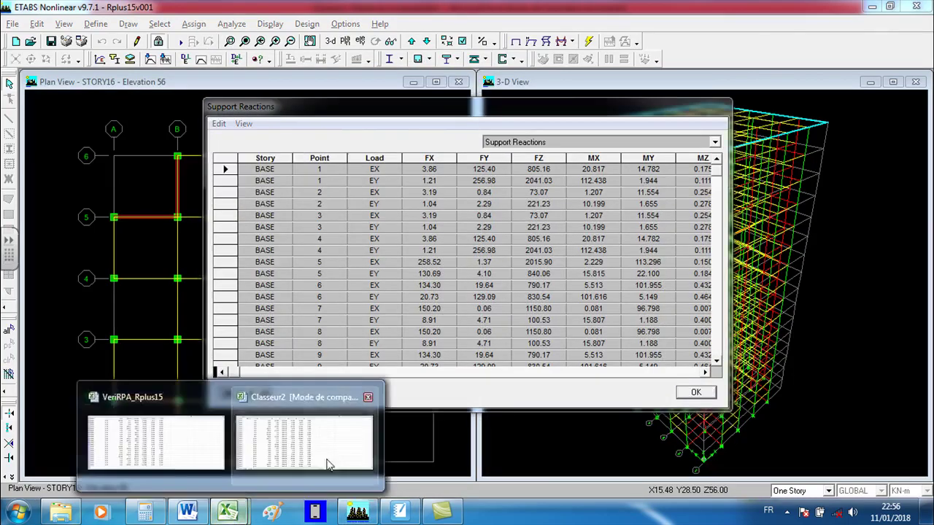
{"action": "left_click", "coordinate": [253, 456]}
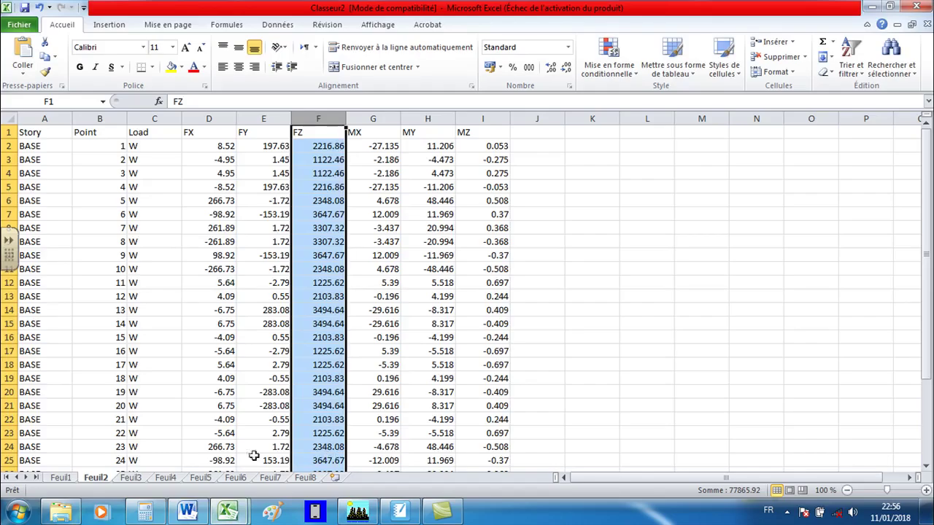
{"action": "left_click", "coordinate": [132, 478]}
{"action": "left_click", "coordinate": [23, 53]}
{"action": "left_click", "coordinate": [756, 281]}
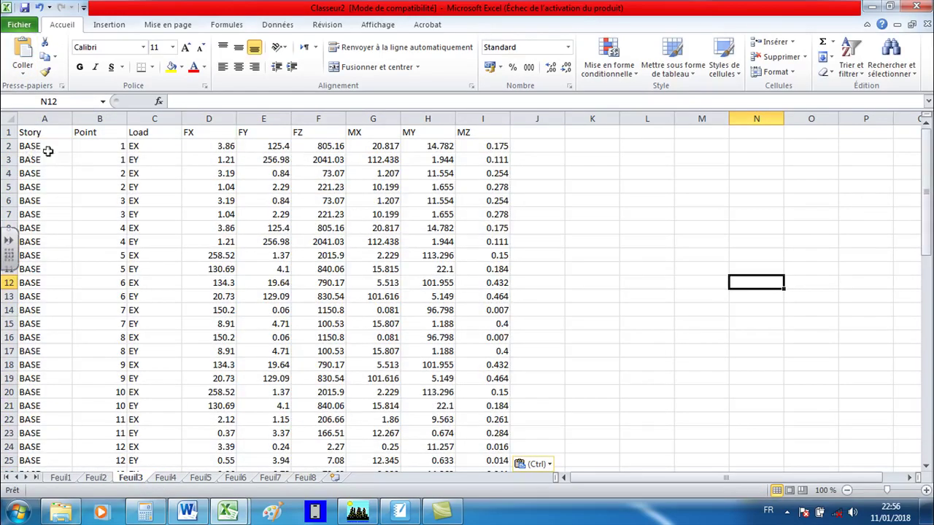
{"action": "left_click", "coordinate": [138, 150]}
{"action": "left_click", "coordinate": [151, 163]}
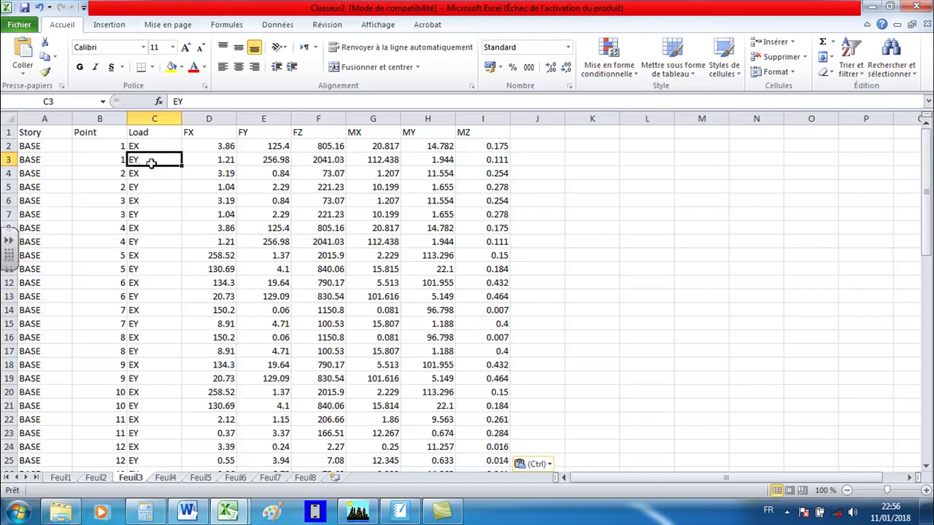
Filter the reactions table in Feuil3 to the EX load only and select the whole FX column to get its sum
{"action": "left_click", "coordinate": [9, 132]}
{"action": "left_click", "coordinate": [850, 68]}
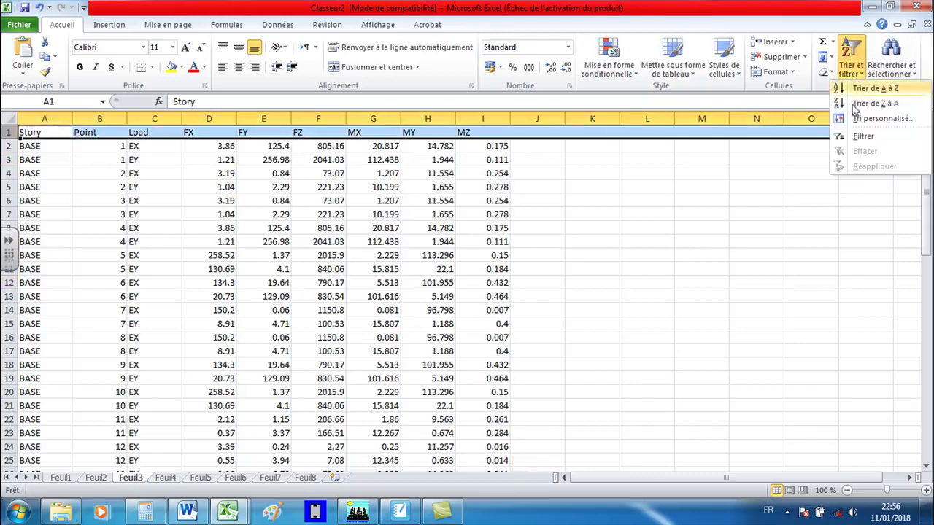
{"action": "left_click", "coordinate": [861, 135]}
{"action": "left_click", "coordinate": [175, 133]}
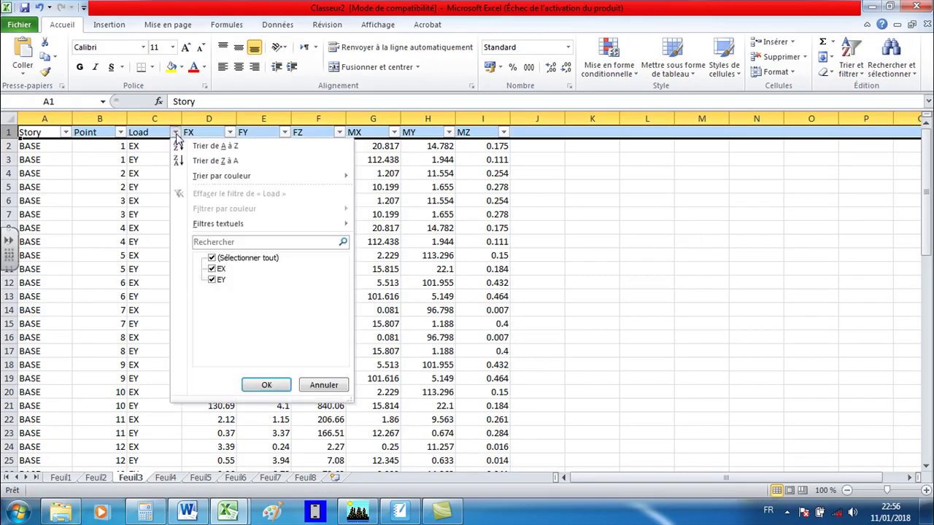
{"action": "left_click", "coordinate": [211, 259]}
{"action": "left_click", "coordinate": [212, 269]}
{"action": "left_click", "coordinate": [266, 385]}
{"action": "left_click", "coordinate": [591, 351]}
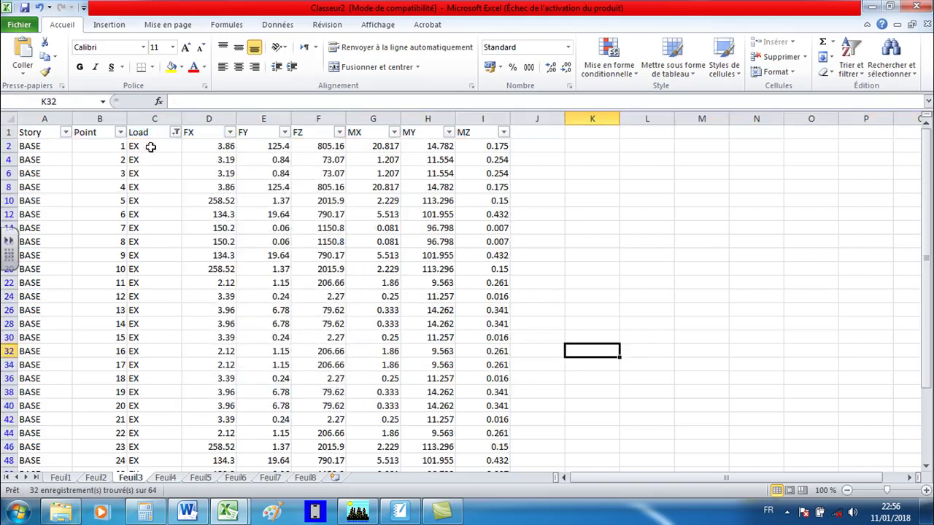
{"action": "left_click", "coordinate": [201, 117]}
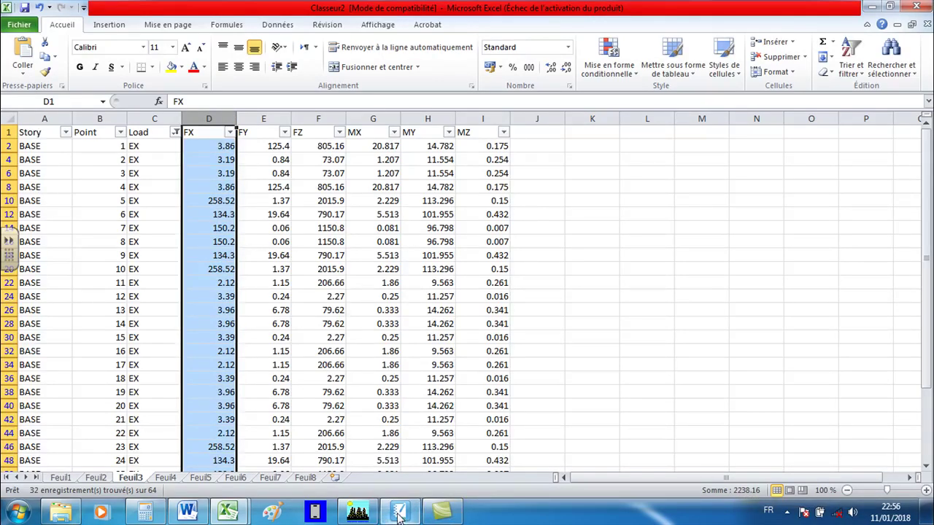
Switch to SMART Notebook and start the line "Ex = 22" in green on blank page 5
{"action": "mouse_move", "coordinate": [399, 511]}
{"action": "left_click", "coordinate": [394, 438]}
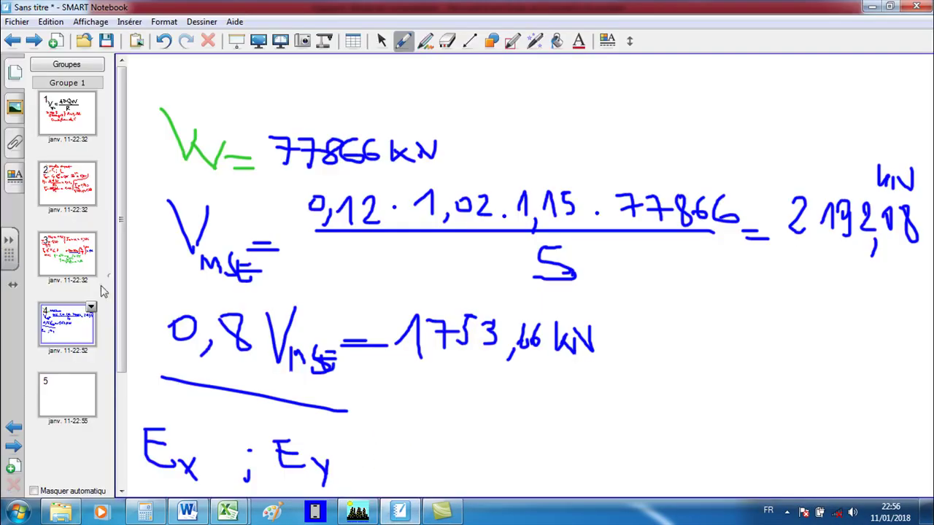
{"action": "left_click", "coordinate": [73, 396]}
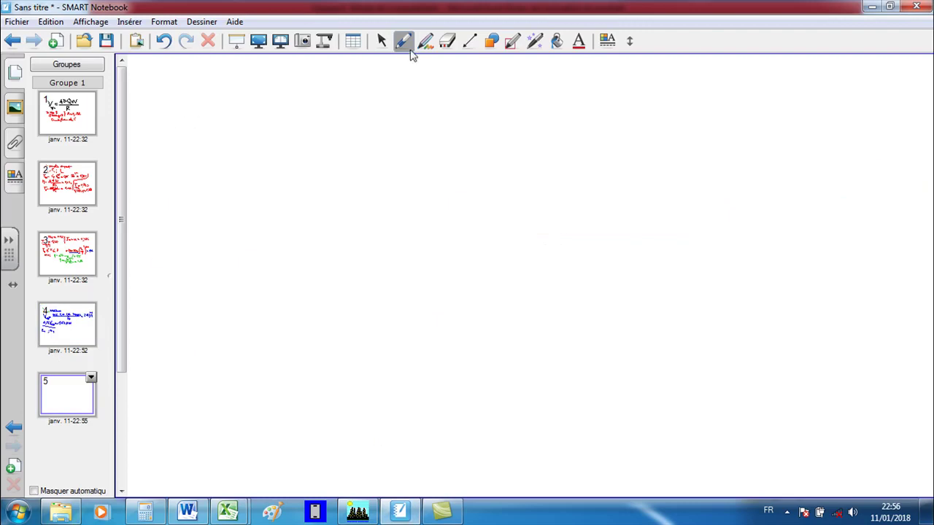
{"action": "left_click", "coordinate": [405, 41]}
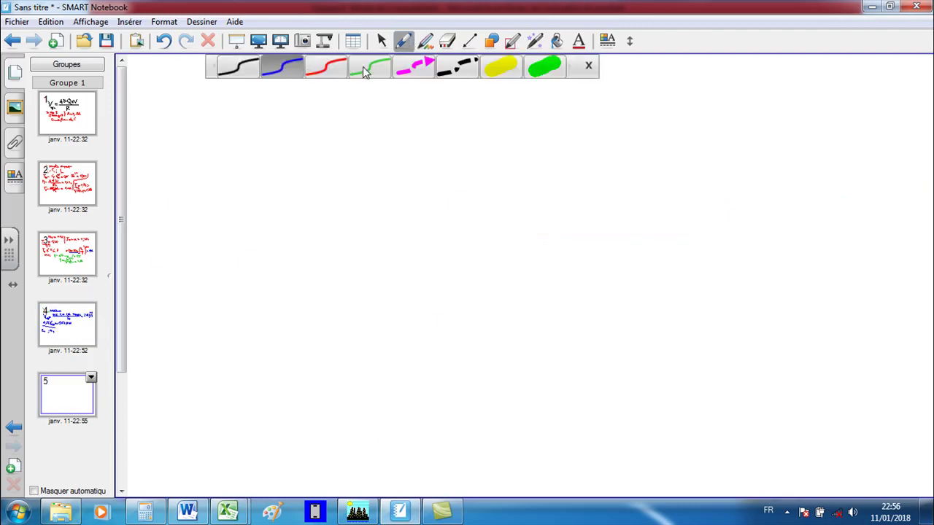
{"action": "left_click", "coordinate": [365, 70]}
{"action": "mouse_move", "coordinate": [151, 73]}
{"action": "left_mouse_down"}
{"action": "mouse_move", "coordinate": [151, 100]}
{"action": "mouse_move", "coordinate": [170, 104]}
{"action": "mouse_move", "coordinate": [166, 72]}
{"action": "mouse_move", "coordinate": [189, 124]}
{"action": "mouse_move", "coordinate": [181, 121]}
{"action": "mouse_move", "coordinate": [226, 102]}
{"action": "left_mouse_up"}
{"action": "left_click_drag", "start_coordinate": [206, 111], "coordinate": [227, 110]}
{"action": "mouse_move", "coordinate": [265, 85]}
{"action": "left_mouse_down"}
{"action": "mouse_move", "coordinate": [280, 109]}
{"action": "mouse_move", "coordinate": [308, 110]}
{"action": "left_mouse_up"}
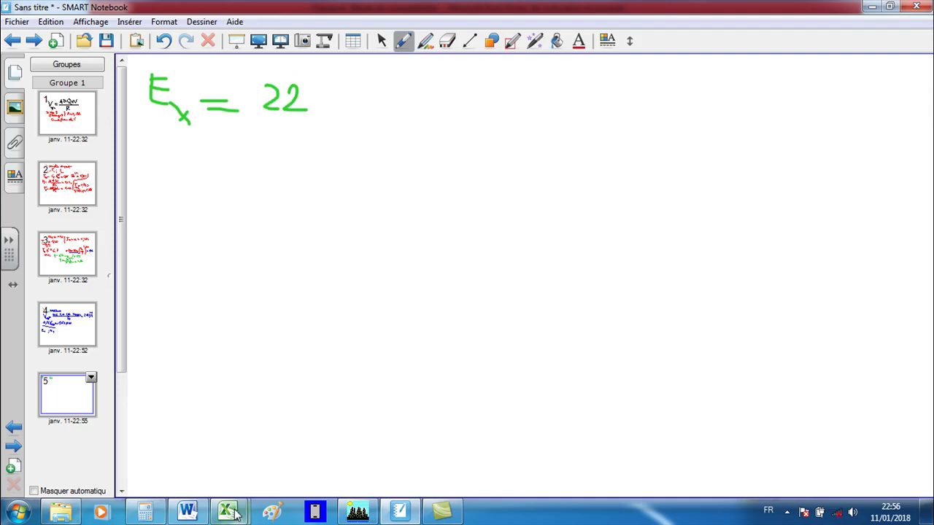
Recheck the FX sum in the Classeur2 workbook in Excel and complete the Ex line in SMART Notebook as 2238,16 = ΣFx
{"action": "mouse_move", "coordinate": [227, 510]}
{"action": "left_click", "coordinate": [305, 469]}
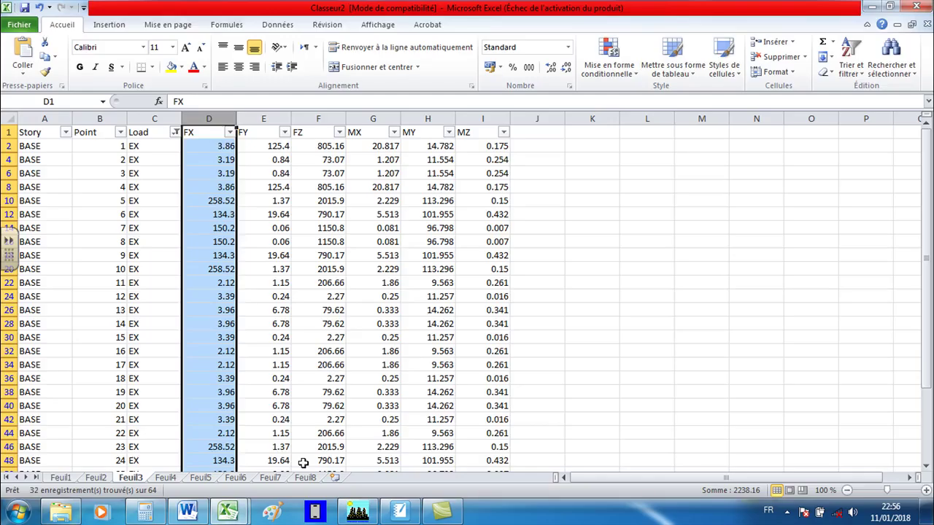
{"action": "left_click", "coordinate": [399, 512]}
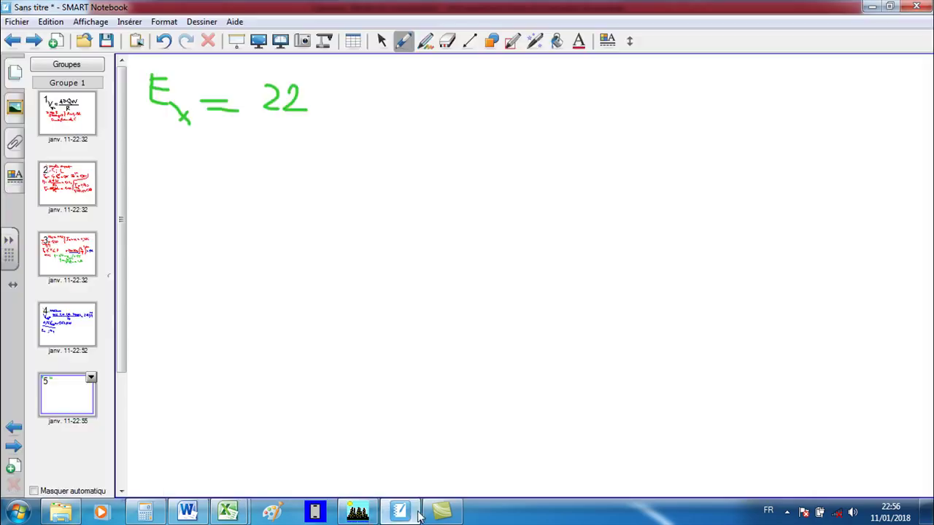
{"action": "mouse_move", "coordinate": [309, 85]}
{"action": "left_mouse_down"}
{"action": "mouse_move", "coordinate": [324, 92]}
{"action": "mouse_move", "coordinate": [310, 108]}
{"action": "mouse_move", "coordinate": [336, 83]}
{"action": "mouse_move", "coordinate": [349, 119]}
{"action": "left_mouse_up"}
{"action": "left_click_drag", "start_coordinate": [373, 83], "coordinate": [378, 109]}
{"action": "mouse_move", "coordinate": [401, 77]}
{"action": "left_mouse_down"}
{"action": "mouse_move", "coordinate": [391, 98]}
{"action": "mouse_move", "coordinate": [453, 108]}
{"action": "left_mouse_up"}
{"action": "left_click", "coordinate": [418, 99]}
{"action": "mouse_move", "coordinate": [499, 80]}
{"action": "left_mouse_down"}
{"action": "mouse_move", "coordinate": [500, 102]}
{"action": "mouse_move", "coordinate": [528, 84]}
{"action": "mouse_move", "coordinate": [542, 115]}
{"action": "mouse_move", "coordinate": [530, 114]}
{"action": "left_mouse_up"}
Write Ey = ΣFy on a new line below the Ex result
{"action": "mouse_move", "coordinate": [146, 136]}
{"action": "left_mouse_down"}
{"action": "mouse_move", "coordinate": [168, 175]}
{"action": "mouse_move", "coordinate": [172, 143]}
{"action": "mouse_move", "coordinate": [166, 160]}
{"action": "mouse_move", "coordinate": [184, 180]}
{"action": "left_mouse_up"}
{"action": "mouse_move", "coordinate": [192, 165]}
{"action": "left_mouse_down"}
{"action": "mouse_move", "coordinate": [177, 197]}
{"action": "mouse_move", "coordinate": [233, 172]}
{"action": "mouse_move", "coordinate": [250, 186]}
{"action": "left_mouse_up"}
{"action": "mouse_move", "coordinate": [299, 146]}
{"action": "left_mouse_down"}
{"action": "mouse_move", "coordinate": [335, 172]}
{"action": "mouse_move", "coordinate": [325, 172]}
{"action": "mouse_move", "coordinate": [343, 148]}
{"action": "mouse_move", "coordinate": [351, 172]}
{"action": "mouse_move", "coordinate": [342, 194]}
{"action": "left_mouse_up"}
Switch to the Classeur2 workbook in Excel, filter the Load column to EY only and select the whole FY column to get its sum
{"action": "mouse_move", "coordinate": [228, 511]}
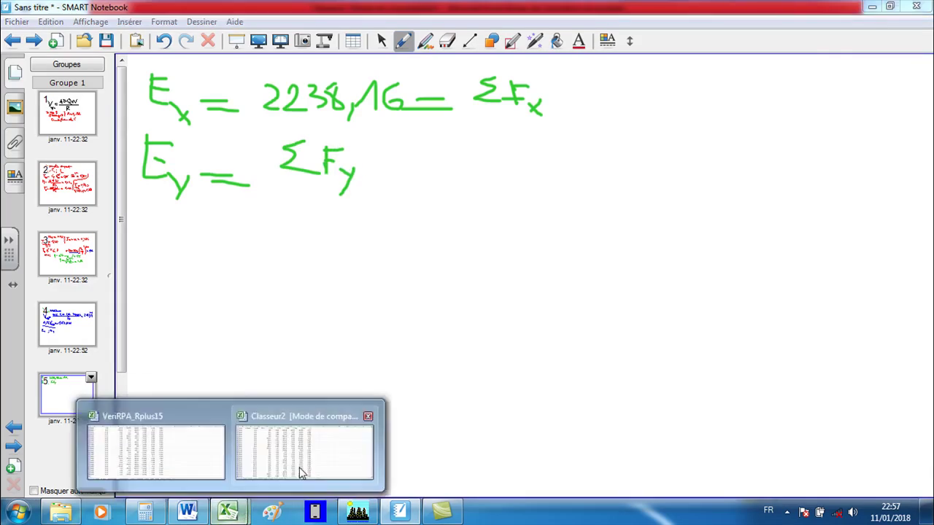
{"action": "left_click", "coordinate": [302, 473]}
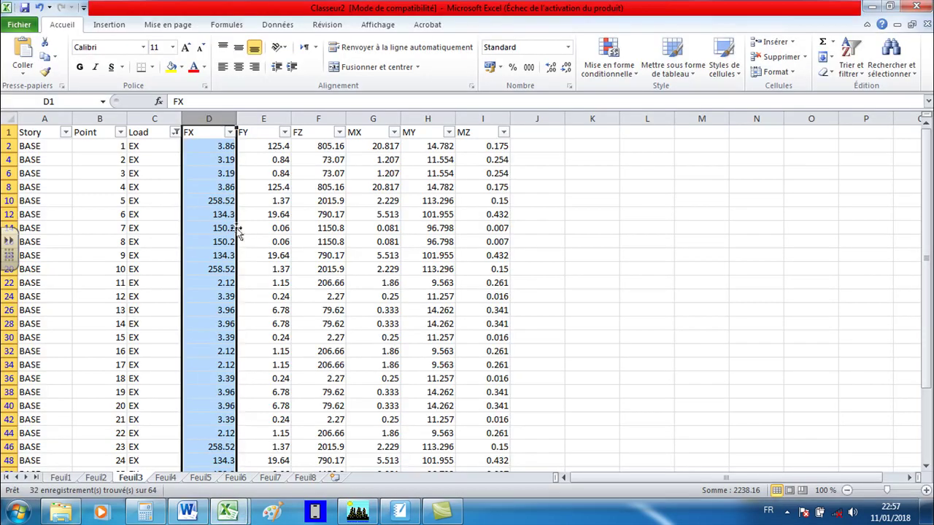
{"action": "left_click", "coordinate": [175, 133]}
{"action": "left_click", "coordinate": [212, 270]}
{"action": "left_click", "coordinate": [212, 280]}
{"action": "left_click", "coordinate": [267, 385]}
{"action": "left_click", "coordinate": [579, 326]}
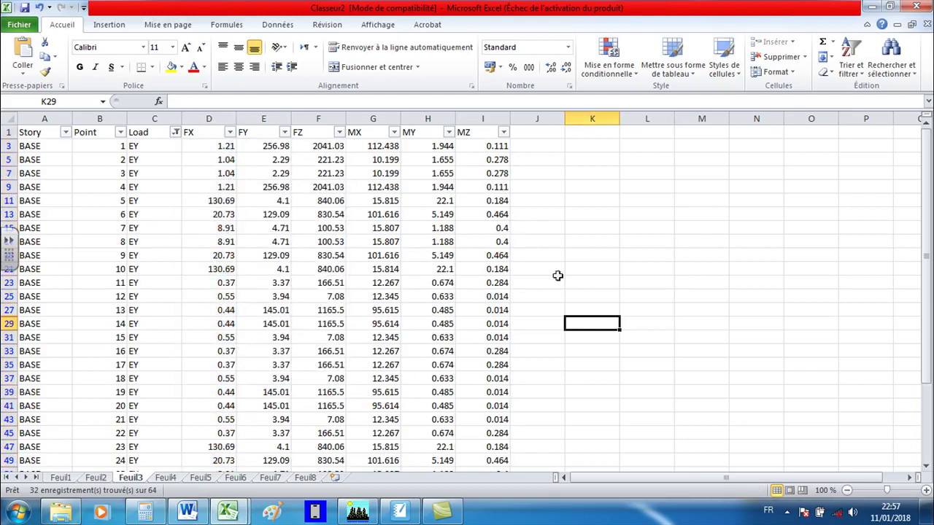
{"action": "left_click", "coordinate": [267, 119]}
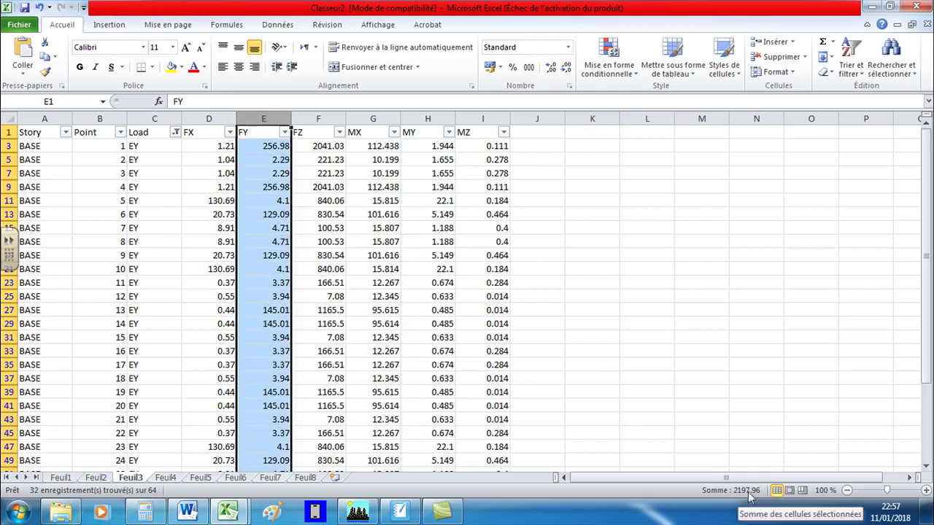
Return to SMART Notebook and complete the Ey line with = 2197,96
{"action": "left_click", "coordinate": [399, 513]}
{"action": "left_click_drag", "start_coordinate": [385, 173], "coordinate": [423, 173]}
{"action": "mouse_move", "coordinate": [394, 183]}
{"action": "left_mouse_down"}
{"action": "mouse_move", "coordinate": [425, 182]}
{"action": "mouse_move", "coordinate": [465, 162]}
{"action": "mouse_move", "coordinate": [470, 180]}
{"action": "mouse_move", "coordinate": [483, 162]}
{"action": "mouse_move", "coordinate": [503, 160]}
{"action": "mouse_move", "coordinate": [502, 184]}
{"action": "mouse_move", "coordinate": [539, 168]}
{"action": "mouse_move", "coordinate": [524, 182]}
{"action": "mouse_move", "coordinate": [538, 189]}
{"action": "left_mouse_up"}
{"action": "mouse_move", "coordinate": [563, 159]}
{"action": "left_mouse_down"}
{"action": "mouse_move", "coordinate": [559, 174]}
{"action": "mouse_move", "coordinate": [575, 170]}
{"action": "left_mouse_up"}
{"action": "left_click_drag", "start_coordinate": [569, 162], "coordinate": [568, 183]}
{"action": "left_click_drag", "start_coordinate": [593, 153], "coordinate": [588, 173]}
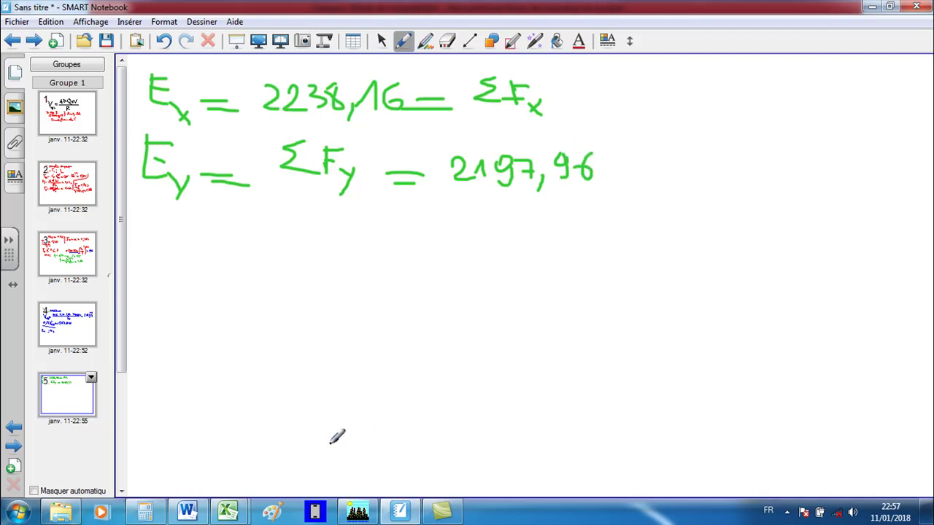
Consult article 4.3.6 in the Word document and notebook page 4, and write "0,8 V_MSE =" in green on page 5
{"action": "left_click", "coordinate": [188, 512]}
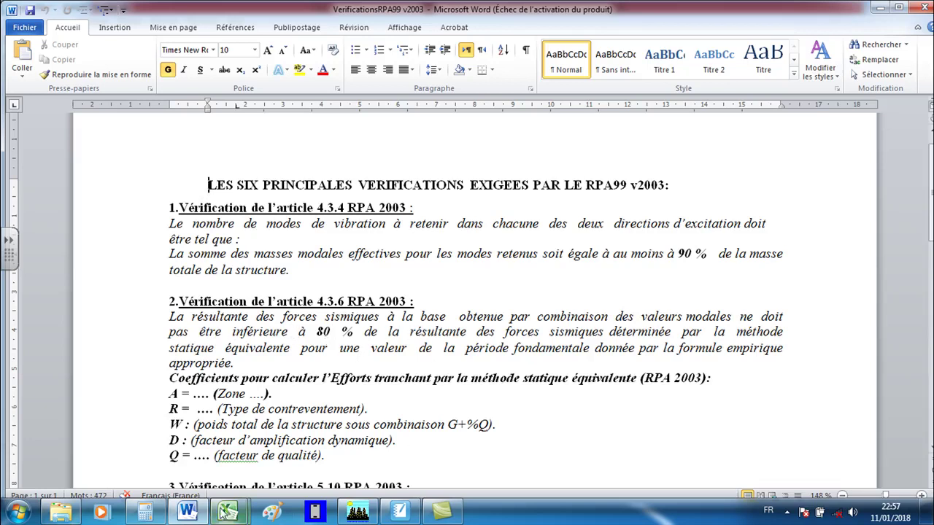
{"action": "left_click", "coordinate": [400, 513]}
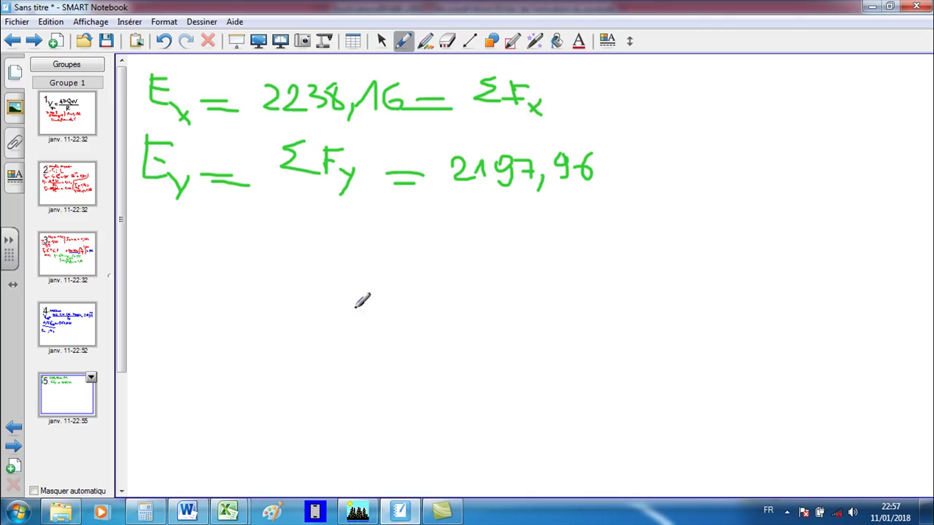
{"action": "left_click", "coordinate": [64, 332]}
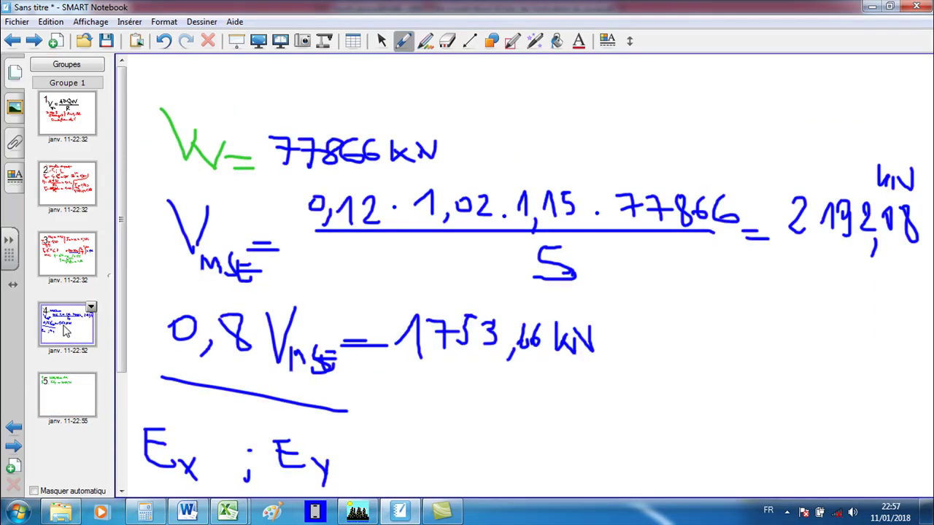
{"action": "left_click", "coordinate": [66, 387]}
{"action": "left_click_drag", "start_coordinate": [213, 244], "coordinate": [230, 277]}
{"action": "mouse_move", "coordinate": [270, 227]}
{"action": "left_mouse_down"}
{"action": "mouse_move", "coordinate": [282, 216]}
{"action": "mouse_move", "coordinate": [306, 229]}
{"action": "left_mouse_up"}
{"action": "mouse_move", "coordinate": [305, 291]}
{"action": "left_mouse_down"}
{"action": "mouse_move", "coordinate": [314, 280]}
{"action": "mouse_move", "coordinate": [325, 290]}
{"action": "left_mouse_up"}
{"action": "left_click_drag", "start_coordinate": [327, 275], "coordinate": [326, 294]}
{"action": "mouse_move", "coordinate": [346, 277]}
{"action": "left_mouse_down"}
{"action": "mouse_move", "coordinate": [344, 293]}
{"action": "mouse_move", "coordinate": [352, 276]}
{"action": "mouse_move", "coordinate": [361, 284]}
{"action": "mouse_move", "coordinate": [391, 256]}
{"action": "left_mouse_up"}
{"action": "left_click_drag", "start_coordinate": [357, 264], "coordinate": [390, 263]}
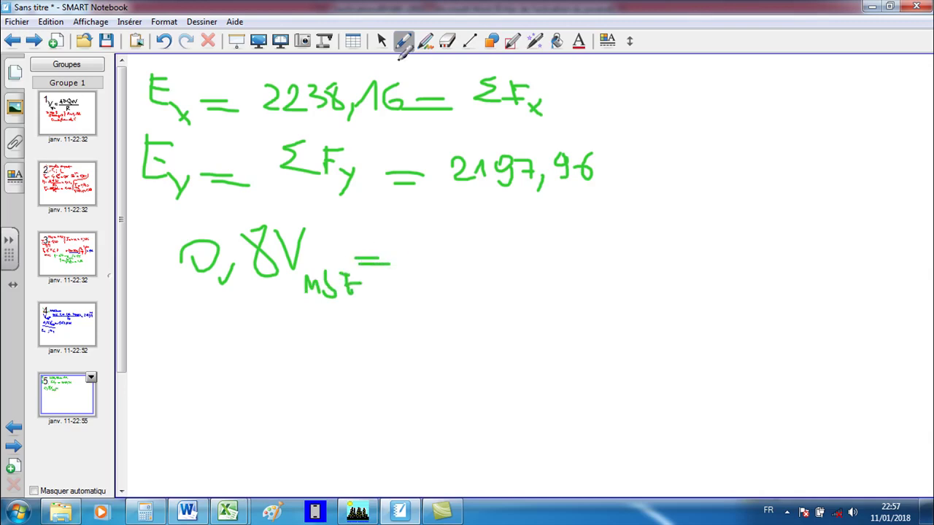
Reread the result on page 4, write 1753,66 kN in blue after 0,8 V_MSE on page 5 and add kN after 2197,96
{"action": "left_click", "coordinate": [405, 42]}
{"action": "left_click", "coordinate": [284, 70]}
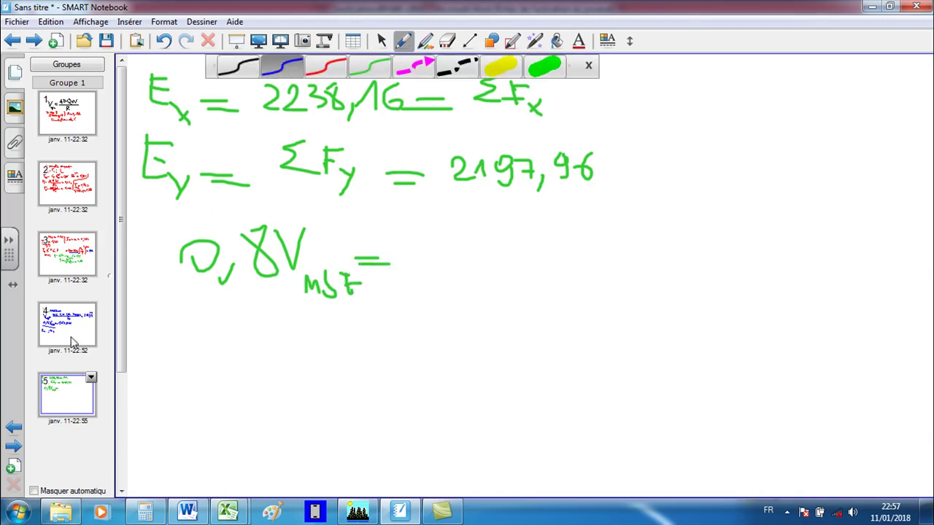
{"action": "left_click", "coordinate": [68, 331]}
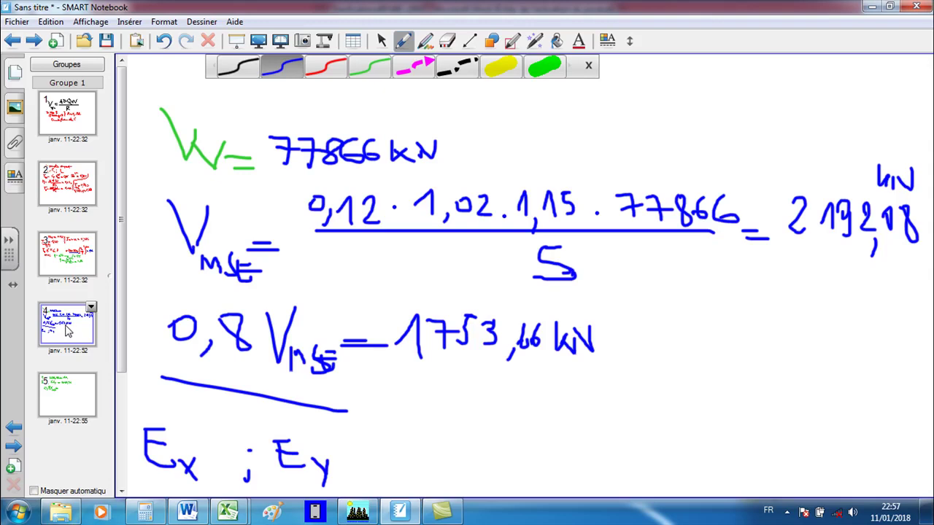
{"action": "left_click", "coordinate": [52, 380]}
{"action": "left_click_drag", "start_coordinate": [413, 249], "coordinate": [430, 268]}
{"action": "mouse_move", "coordinate": [441, 237]}
{"action": "left_mouse_down"}
{"action": "mouse_move", "coordinate": [461, 261]}
{"action": "mouse_move", "coordinate": [479, 264]}
{"action": "left_mouse_up"}
{"action": "mouse_move", "coordinate": [483, 234]}
{"action": "left_mouse_down"}
{"action": "mouse_move", "coordinate": [503, 232]}
{"action": "mouse_move", "coordinate": [525, 254]}
{"action": "mouse_move", "coordinate": [520, 266]}
{"action": "left_mouse_up"}
{"action": "left_click_drag", "start_coordinate": [540, 264], "coordinate": [533, 276]}
{"action": "mouse_move", "coordinate": [556, 242]}
{"action": "left_mouse_down"}
{"action": "mouse_move", "coordinate": [552, 255]}
{"action": "mouse_move", "coordinate": [605, 251]}
{"action": "mouse_move", "coordinate": [617, 261]}
{"action": "mouse_move", "coordinate": [629, 247]}
{"action": "left_mouse_up"}
{"action": "mouse_move", "coordinate": [611, 164]}
{"action": "left_mouse_down"}
{"action": "mouse_move", "coordinate": [613, 177]}
{"action": "mouse_move", "coordinate": [632, 183]}
{"action": "mouse_move", "coordinate": [645, 170]}
{"action": "mouse_move", "coordinate": [647, 188]}
{"action": "left_mouse_up"}
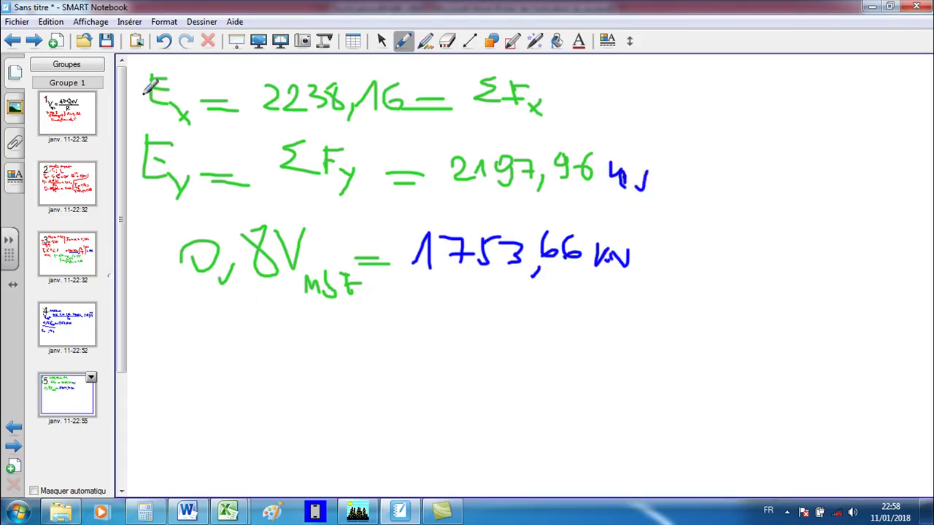
Draw a closing brace grouping the Ex and Ey lines and label it "min"
{"action": "mouse_move", "coordinate": [654, 84]}
{"action": "left_mouse_down"}
{"action": "mouse_move", "coordinate": [683, 89]}
{"action": "mouse_move", "coordinate": [677, 206]}
{"action": "left_mouse_up"}
{"action": "mouse_move", "coordinate": [717, 139]}
{"action": "left_mouse_down"}
{"action": "mouse_move", "coordinate": [715, 152]}
{"action": "mouse_move", "coordinate": [795, 177]}
{"action": "left_mouse_up"}
{"action": "left_click", "coordinate": [762, 106]}
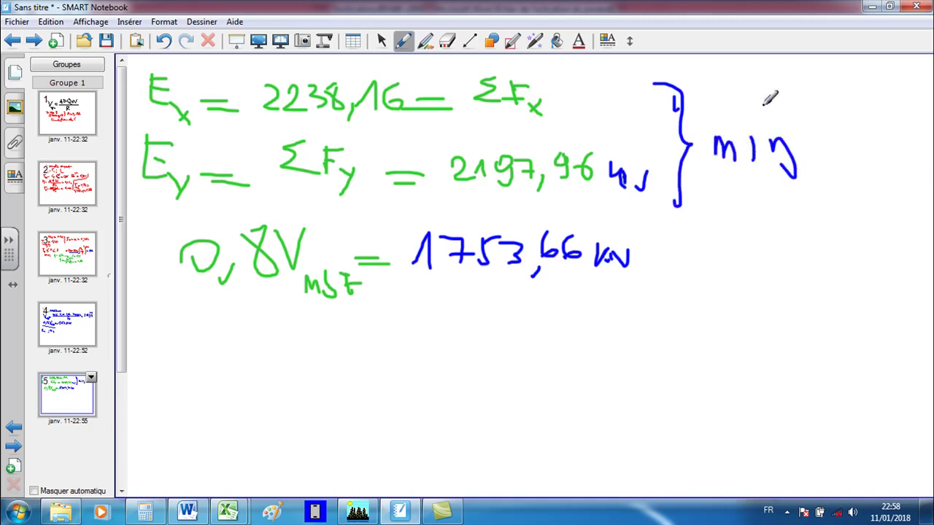
Double-underline the 2197,96 value and 0,8 V_MSE, and write the verdict "C.V" beneath them
{"action": "mouse_move", "coordinate": [437, 197]}
{"action": "left_mouse_down"}
{"action": "mouse_move", "coordinate": [503, 197]}
{"action": "mouse_move", "coordinate": [493, 205]}
{"action": "left_mouse_up"}
{"action": "left_click_drag", "start_coordinate": [170, 305], "coordinate": [395, 330]}
{"action": "left_click_drag", "start_coordinate": [249, 330], "coordinate": [309, 329]}
{"action": "mouse_move", "coordinate": [510, 337]}
{"action": "left_mouse_down"}
{"action": "mouse_move", "coordinate": [544, 351]}
{"action": "mouse_move", "coordinate": [615, 314]}
{"action": "mouse_move", "coordinate": [511, 334]}
{"action": "mouse_move", "coordinate": [510, 350]}
{"action": "left_mouse_up"}
{"action": "left_click", "coordinate": [585, 363]}
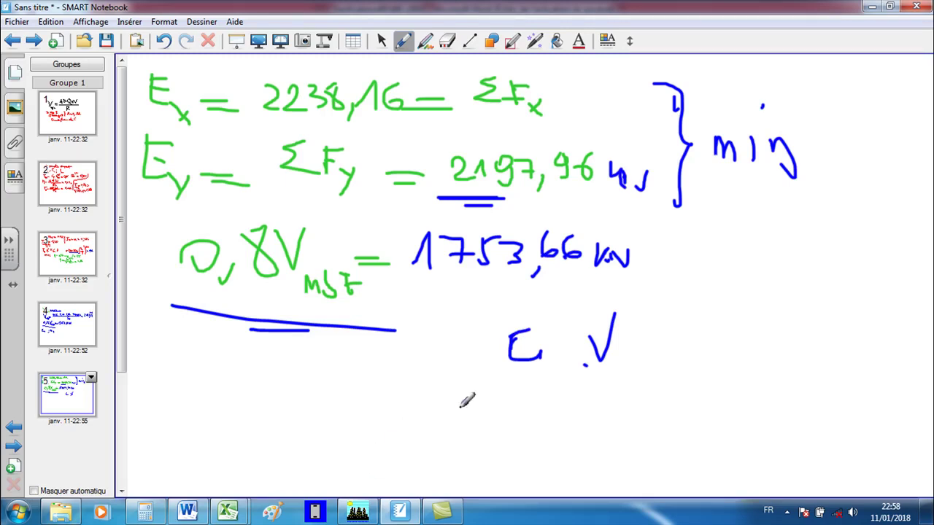
Switch to the Word document and read the third verification, article 5.10, on lateral storey displacements
{"action": "left_click", "coordinate": [188, 512]}
{"action": "scroll", "coordinate": [300, 373], "scroll_direction": "down", "scroll_amount": 3}
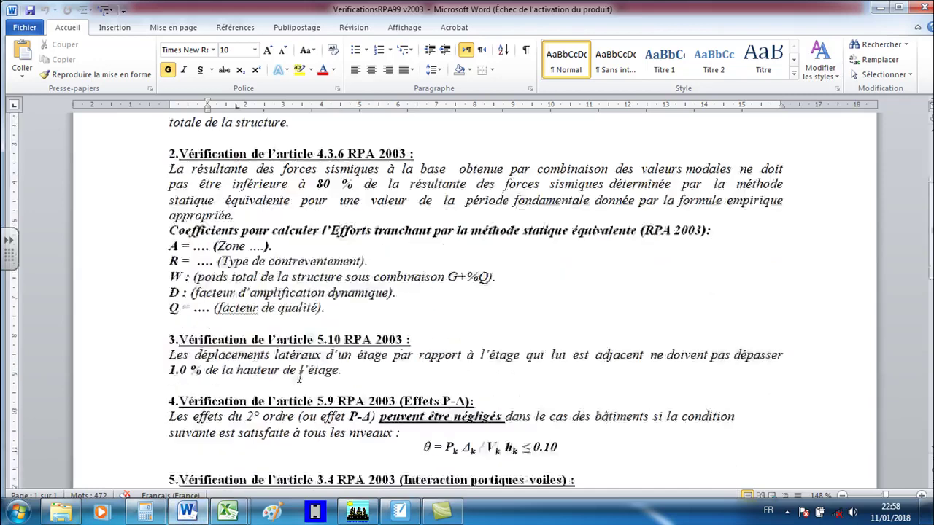
{"action": "scroll", "coordinate": [299, 377], "scroll_direction": "down", "scroll_amount": 1}
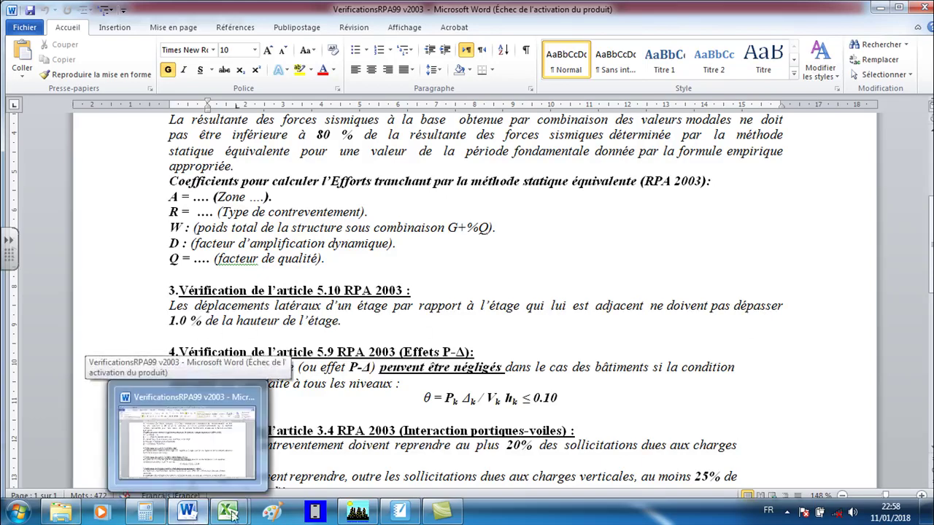
Return to SMART Notebook, delete pages 5, 4, 3 and 2, and empty page 1
{"action": "left_click", "coordinate": [400, 513]}
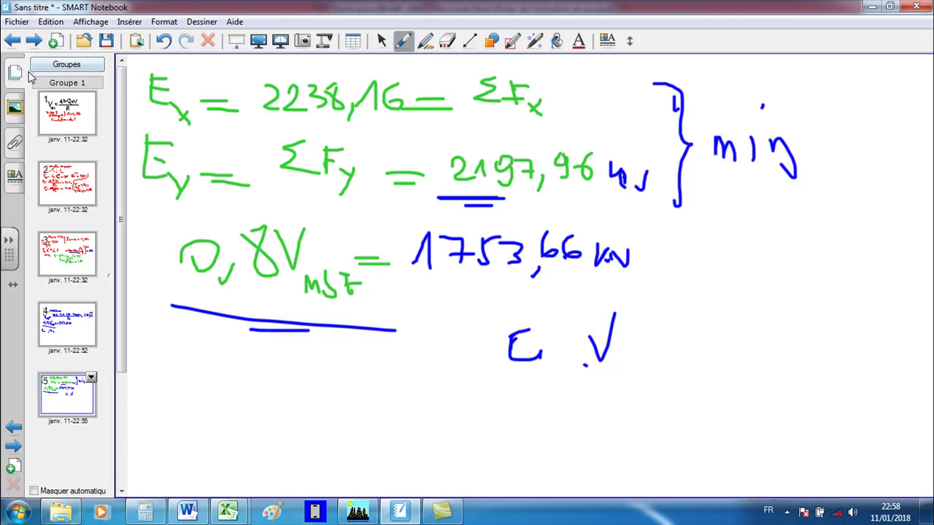
{"action": "right_click", "coordinate": [73, 394]}
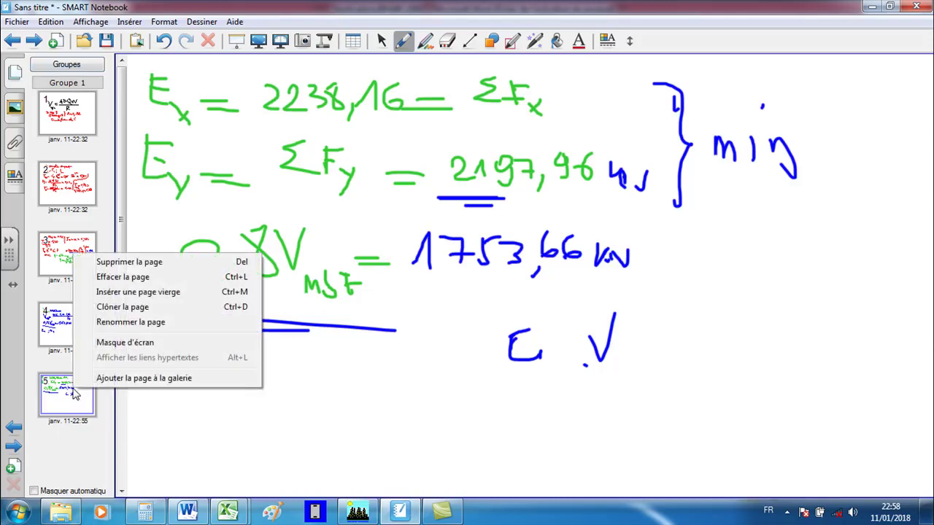
{"action": "left_click", "coordinate": [113, 262]}
{"action": "right_click", "coordinate": [56, 334]}
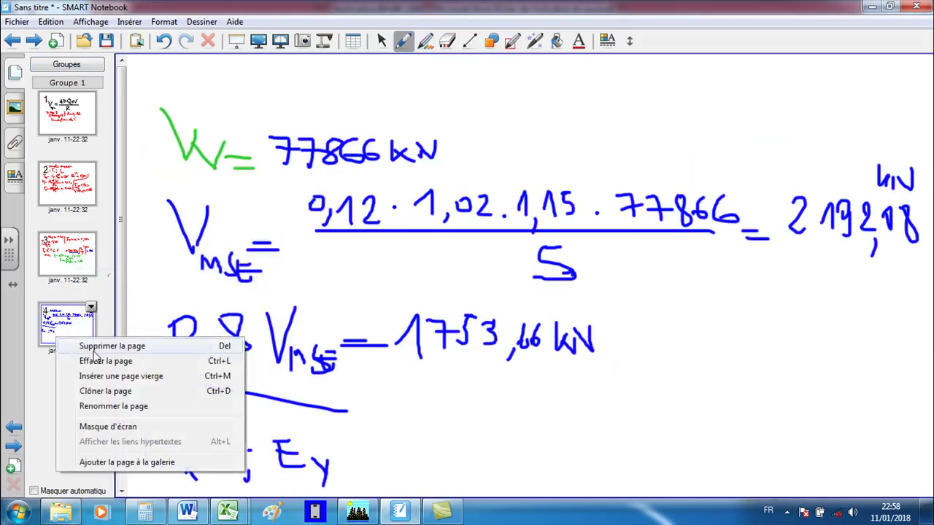
{"action": "left_click", "coordinate": [95, 349]}
{"action": "right_click", "coordinate": [78, 253]}
{"action": "left_click", "coordinate": [134, 261]}
{"action": "right_click", "coordinate": [69, 182]}
{"action": "left_click", "coordinate": [110, 191]}
{"action": "right_click", "coordinate": [73, 111]}
{"action": "left_click", "coordinate": [106, 119]}
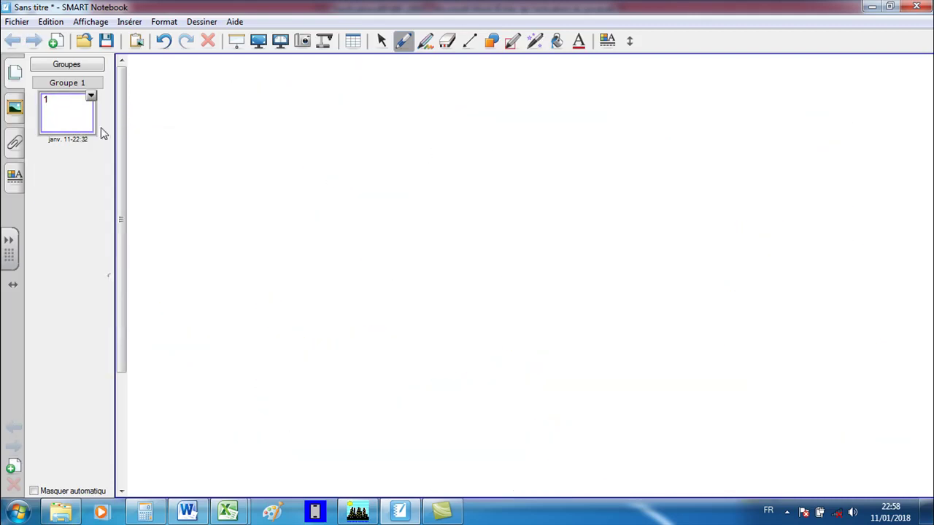
Insert three blank pages after page 1
{"action": "left_click", "coordinate": [92, 92]}
{"action": "left_click", "coordinate": [79, 68]}
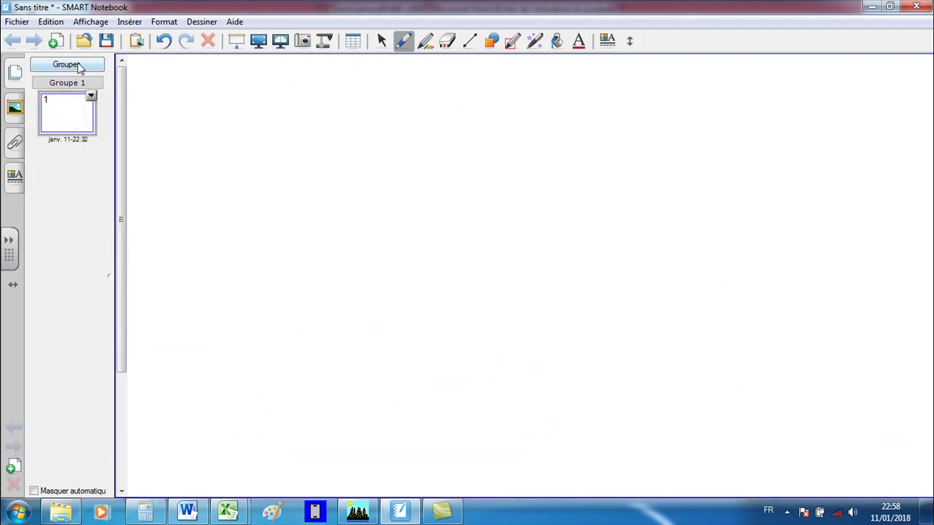
{"action": "right_click", "coordinate": [66, 115]}
{"action": "left_click", "coordinate": [89, 151]}
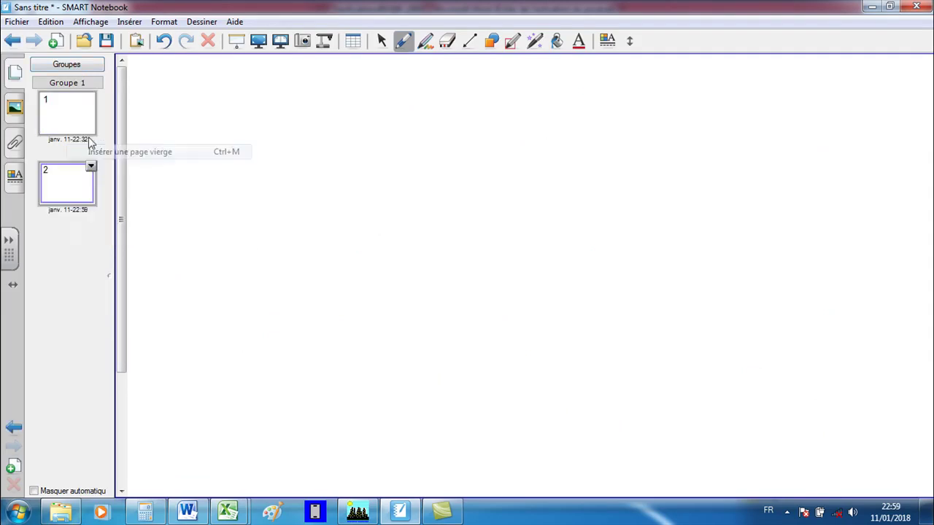
{"action": "right_click", "coordinate": [73, 175]}
{"action": "left_click", "coordinate": [110, 212]}
{"action": "right_click", "coordinate": [53, 251]}
{"action": "left_click", "coordinate": [106, 290]}
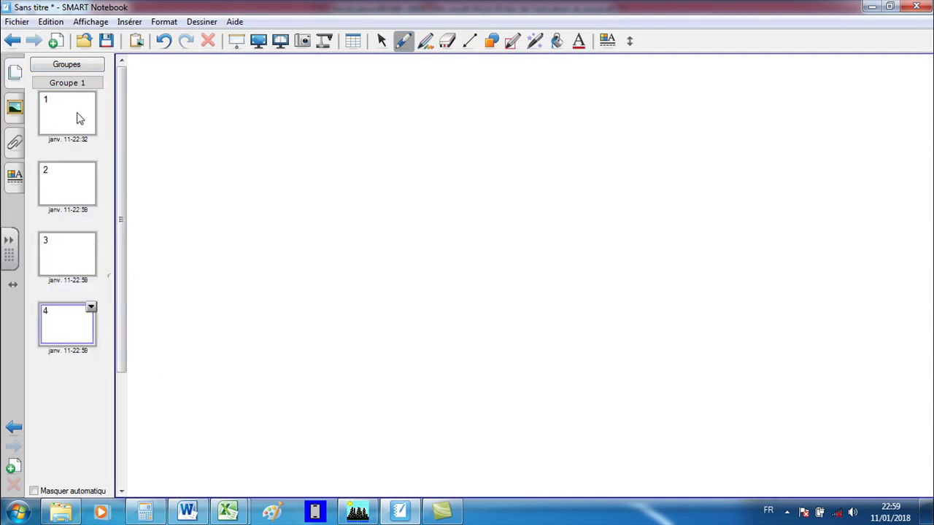
On page 1, handwrite the displacement limit: 1% h_étg = 0,01 × 3,5 = 0,035 m = 35 mm
{"action": "left_click", "coordinate": [77, 119]}
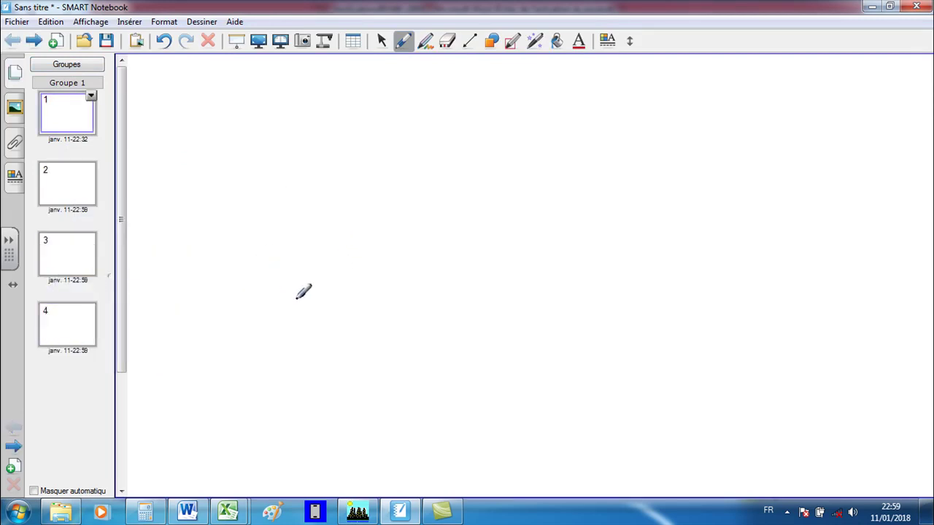
{"action": "left_click_drag", "start_coordinate": [187, 102], "coordinate": [200, 135]}
{"action": "mouse_move", "coordinate": [232, 94]}
{"action": "left_mouse_down"}
{"action": "mouse_move", "coordinate": [225, 123]}
{"action": "mouse_move", "coordinate": [300, 118]}
{"action": "mouse_move", "coordinate": [304, 137]}
{"action": "mouse_move", "coordinate": [313, 125]}
{"action": "mouse_move", "coordinate": [332, 128]}
{"action": "mouse_move", "coordinate": [329, 169]}
{"action": "left_mouse_up"}
{"action": "left_click", "coordinate": [213, 100]}
{"action": "left_click", "coordinate": [235, 121]}
{"action": "left_click_drag", "start_coordinate": [336, 110], "coordinate": [353, 108]}
{"action": "mouse_move", "coordinate": [335, 119]}
{"action": "left_mouse_down"}
{"action": "mouse_move", "coordinate": [400, 108]}
{"action": "mouse_move", "coordinate": [400, 135]}
{"action": "mouse_move", "coordinate": [431, 103]}
{"action": "mouse_move", "coordinate": [442, 124]}
{"action": "mouse_move", "coordinate": [464, 96]}
{"action": "mouse_move", "coordinate": [473, 128]}
{"action": "left_mouse_up"}
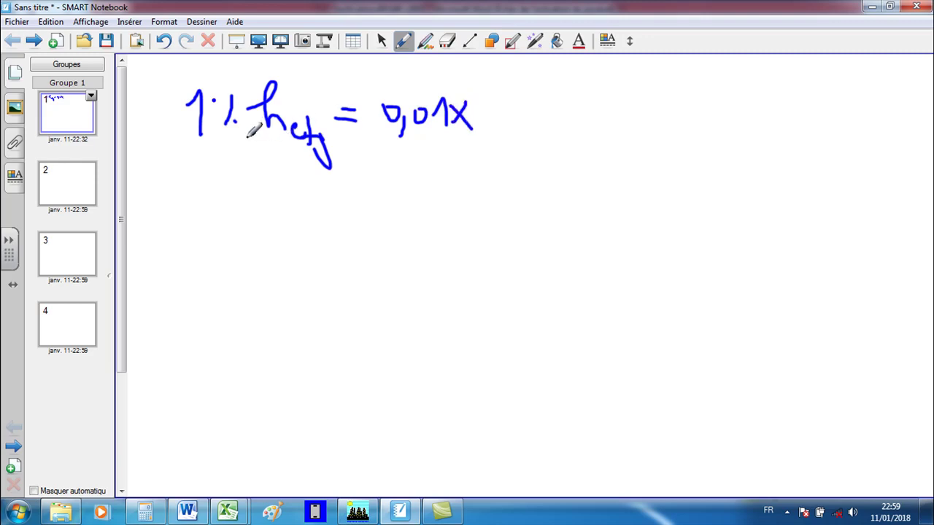
{"action": "mouse_move", "coordinate": [495, 105]}
{"action": "left_mouse_down"}
{"action": "mouse_move", "coordinate": [493, 129]}
{"action": "mouse_move", "coordinate": [545, 98]}
{"action": "mouse_move", "coordinate": [578, 116]}
{"action": "left_mouse_up"}
{"action": "mouse_move", "coordinate": [560, 126]}
{"action": "left_mouse_down"}
{"action": "mouse_move", "coordinate": [626, 114]}
{"action": "mouse_move", "coordinate": [643, 153]}
{"action": "left_mouse_up"}
{"action": "mouse_move", "coordinate": [664, 115]}
{"action": "left_mouse_down"}
{"action": "mouse_move", "coordinate": [683, 130]}
{"action": "mouse_move", "coordinate": [711, 118]}
{"action": "mouse_move", "coordinate": [706, 129]}
{"action": "mouse_move", "coordinate": [746, 134]}
{"action": "left_mouse_up"}
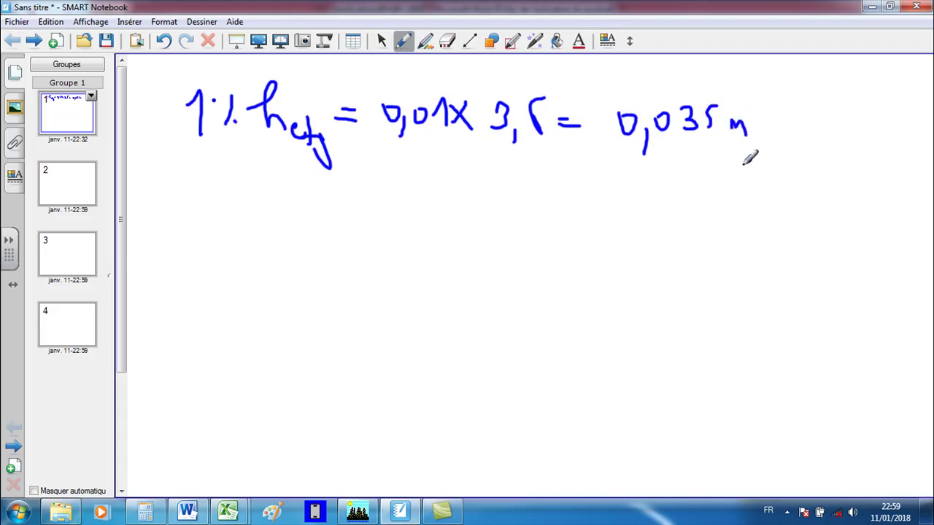
{"action": "mouse_move", "coordinate": [557, 163]}
{"action": "left_mouse_down"}
{"action": "mouse_move", "coordinate": [629, 177]}
{"action": "mouse_move", "coordinate": [641, 161]}
{"action": "mouse_move", "coordinate": [669, 181]}
{"action": "left_mouse_up"}
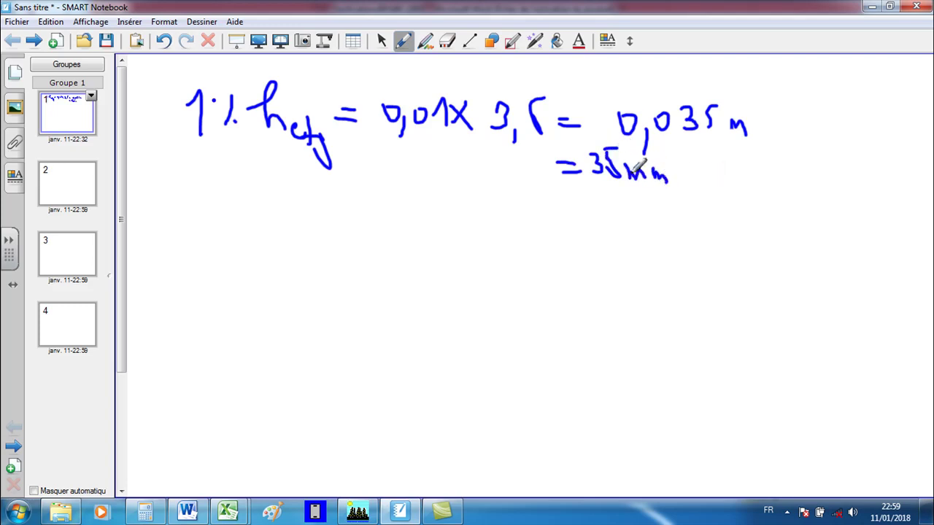
Sketch a portal frame with two fixed supports below the limit and write an underlined "Drift" beside it
{"action": "mouse_move", "coordinate": [321, 229]}
{"action": "left_mouse_down"}
{"action": "mouse_move", "coordinate": [321, 353]}
{"action": "mouse_move", "coordinate": [346, 354]}
{"action": "mouse_move", "coordinate": [334, 356]}
{"action": "mouse_move", "coordinate": [332, 373]}
{"action": "mouse_move", "coordinate": [391, 232]}
{"action": "mouse_move", "coordinate": [388, 352]}
{"action": "mouse_move", "coordinate": [369, 359]}
{"action": "mouse_move", "coordinate": [399, 353]}
{"action": "mouse_move", "coordinate": [390, 364]}
{"action": "left_mouse_up"}
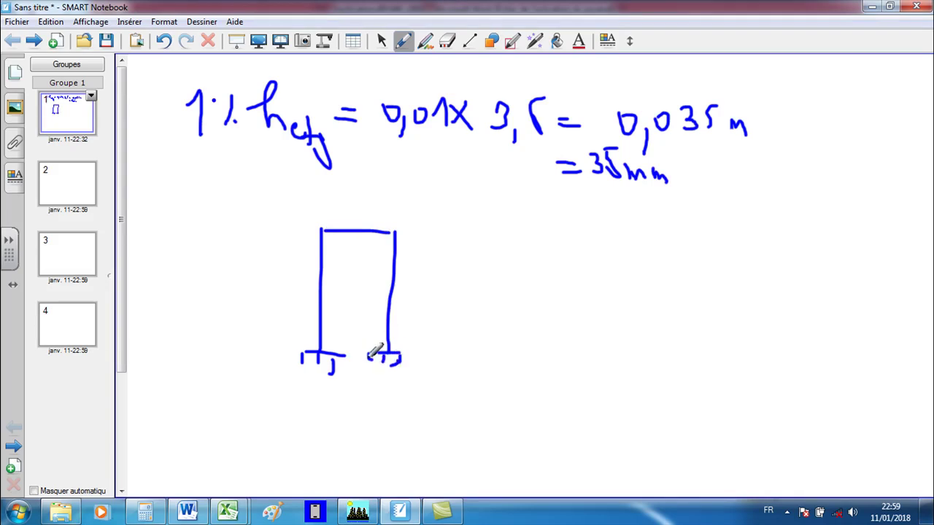
{"action": "mouse_move", "coordinate": [476, 239]}
{"action": "left_mouse_down"}
{"action": "mouse_move", "coordinate": [475, 268]}
{"action": "mouse_move", "coordinate": [502, 257]}
{"action": "mouse_move", "coordinate": [521, 294]}
{"action": "mouse_move", "coordinate": [548, 274]}
{"action": "left_mouse_up"}
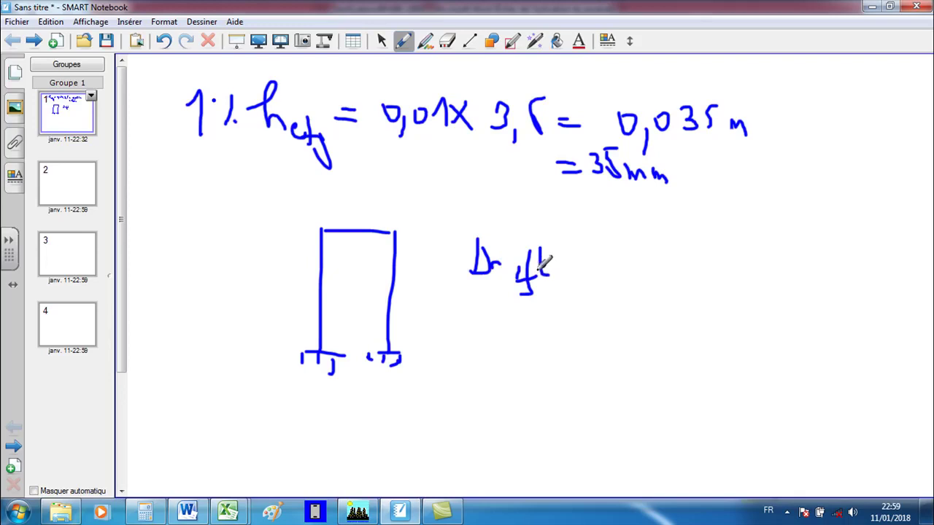
{"action": "left_click", "coordinate": [506, 248]}
{"action": "left_click", "coordinate": [514, 253]}
{"action": "left_click_drag", "start_coordinate": [484, 291], "coordinate": [509, 295]}
Add an intermediate floor and level marks to the frame sketch, label both levels, and circle the word "Drift"
{"action": "mouse_move", "coordinate": [396, 233]}
{"action": "left_mouse_down"}
{"action": "mouse_move", "coordinate": [423, 226]}
{"action": "mouse_move", "coordinate": [413, 229]}
{"action": "left_mouse_up"}
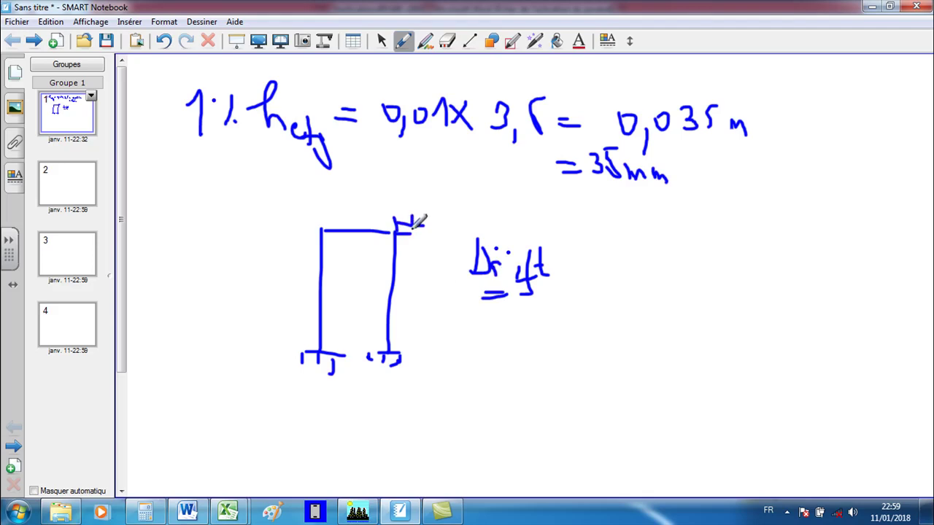
{"action": "left_click_drag", "start_coordinate": [302, 286], "coordinate": [425, 297]}
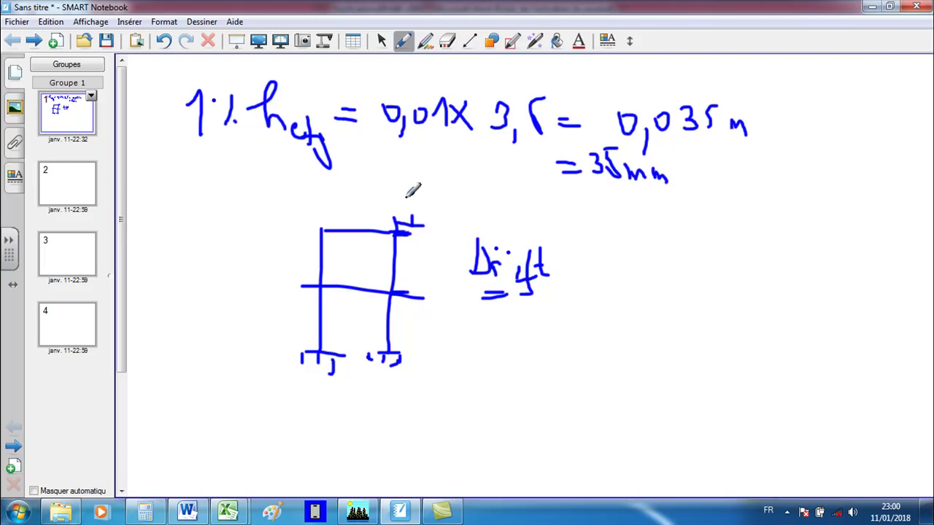
{"action": "left_click_drag", "start_coordinate": [407, 198], "coordinate": [452, 209]}
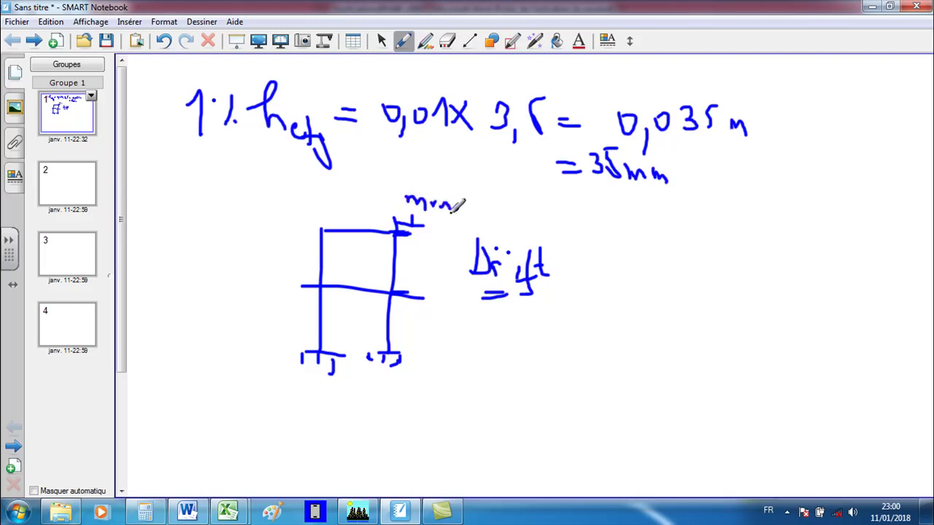
{"action": "left_click_drag", "start_coordinate": [412, 289], "coordinate": [442, 292]}
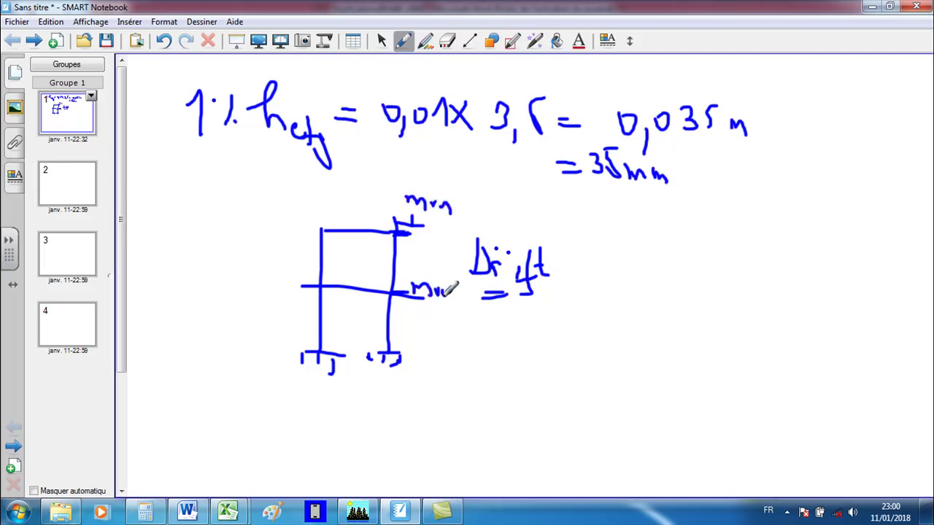
{"action": "mouse_move", "coordinate": [475, 220]}
{"action": "left_mouse_down"}
{"action": "mouse_move", "coordinate": [450, 265]}
{"action": "mouse_move", "coordinate": [562, 244]}
{"action": "mouse_move", "coordinate": [480, 220]}
{"action": "left_mouse_up"}
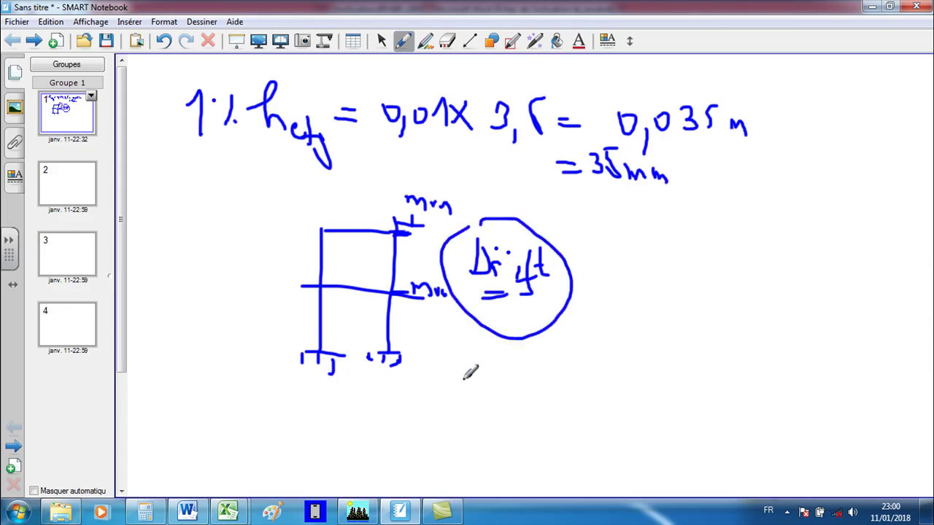
Handwrite the storey displacement formula "Drift × h_ét × R =" beneath the circled word
{"action": "left_click_drag", "start_coordinate": [508, 363], "coordinate": [508, 406]}
{"action": "mouse_move", "coordinate": [509, 365]}
{"action": "left_mouse_down"}
{"action": "mouse_move", "coordinate": [510, 404]}
{"action": "mouse_move", "coordinate": [541, 407]}
{"action": "mouse_move", "coordinate": [565, 380]}
{"action": "mouse_move", "coordinate": [584, 412]}
{"action": "mouse_move", "coordinate": [594, 392]}
{"action": "mouse_move", "coordinate": [615, 401]}
{"action": "mouse_move", "coordinate": [610, 410]}
{"action": "left_mouse_up"}
{"action": "left_click_drag", "start_coordinate": [609, 384], "coordinate": [627, 409]}
{"action": "mouse_move", "coordinate": [644, 362]}
{"action": "left_mouse_down"}
{"action": "mouse_move", "coordinate": [641, 416]}
{"action": "mouse_move", "coordinate": [661, 417]}
{"action": "left_mouse_up"}
{"action": "mouse_move", "coordinate": [668, 416]}
{"action": "left_mouse_down"}
{"action": "mouse_move", "coordinate": [669, 432]}
{"action": "mouse_move", "coordinate": [684, 434]}
{"action": "left_mouse_up"}
{"action": "left_click_drag", "start_coordinate": [689, 385], "coordinate": [719, 415]}
{"action": "left_click_drag", "start_coordinate": [704, 383], "coordinate": [690, 416]}
{"action": "mouse_move", "coordinate": [733, 368]}
{"action": "left_mouse_down"}
{"action": "mouse_move", "coordinate": [731, 402]}
{"action": "mouse_move", "coordinate": [754, 396]}
{"action": "mouse_move", "coordinate": [744, 364]}
{"action": "mouse_move", "coordinate": [735, 385]}
{"action": "mouse_move", "coordinate": [808, 393]}
{"action": "left_mouse_up"}
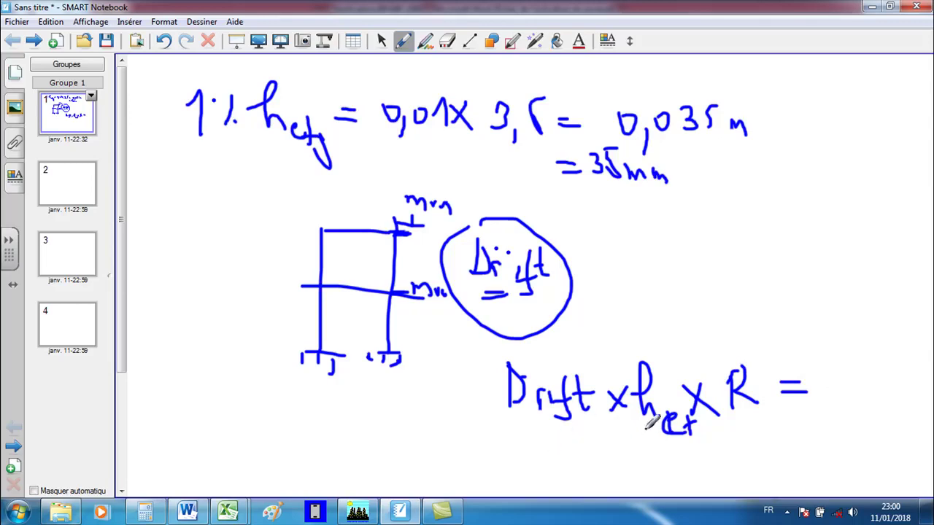
Note the unit "m" beneath the formula and double-underline its "Drift" term
{"action": "mouse_move", "coordinate": [607, 474]}
{"action": "left_mouse_down"}
{"action": "mouse_move", "coordinate": [607, 451]}
{"action": "mouse_move", "coordinate": [652, 478]}
{"action": "left_mouse_up"}
{"action": "left_click_drag", "start_coordinate": [512, 419], "coordinate": [591, 423]}
{"action": "left_click_drag", "start_coordinate": [513, 433], "coordinate": [593, 431]}
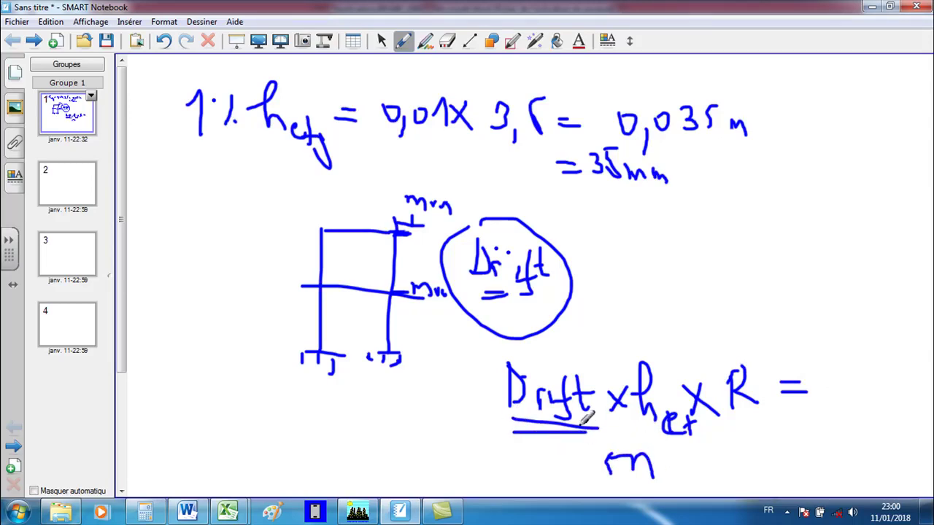
Switch to ETABS and, in the tables to display, deselect Reactions and select the Story Drifts table under Displacements
{"action": "left_click", "coordinate": [362, 514]}
{"action": "left_click", "coordinate": [693, 393]}
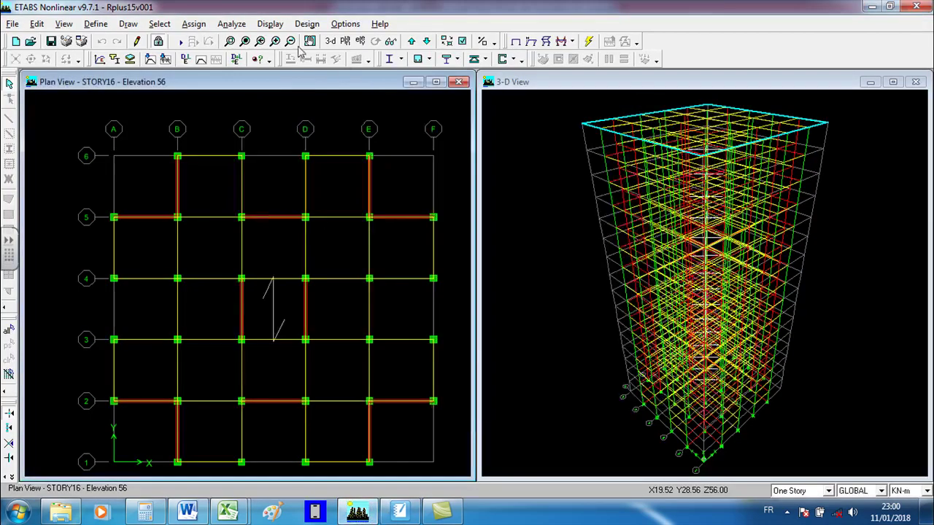
{"action": "left_click", "coordinate": [270, 25]}
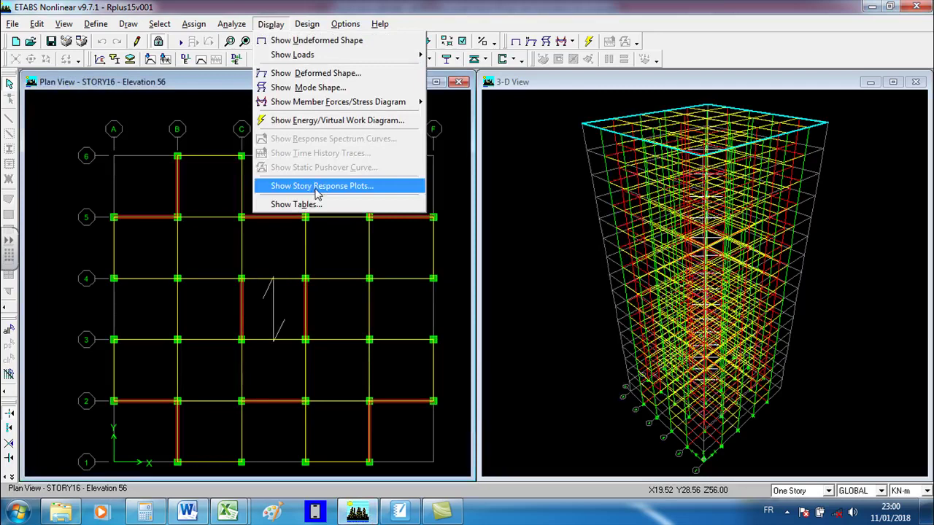
{"action": "left_click", "coordinate": [295, 204]}
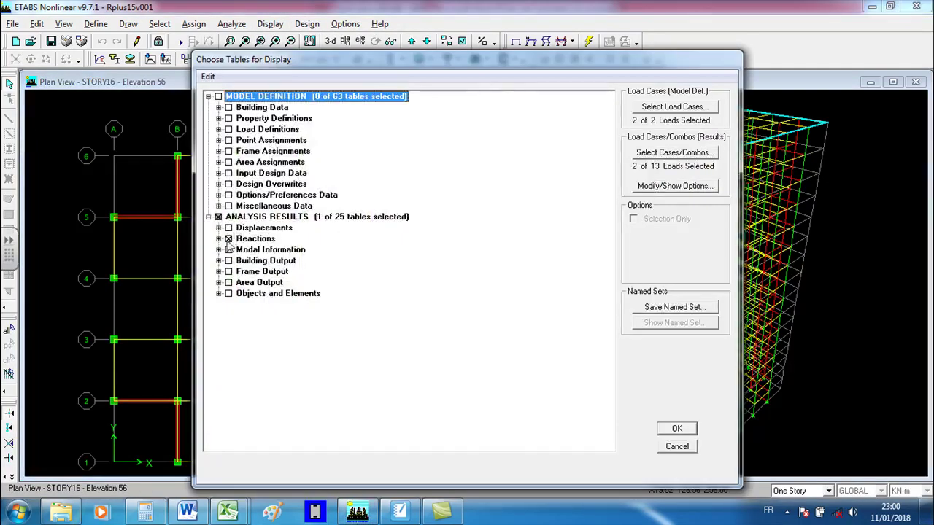
{"action": "left_click", "coordinate": [229, 239]}
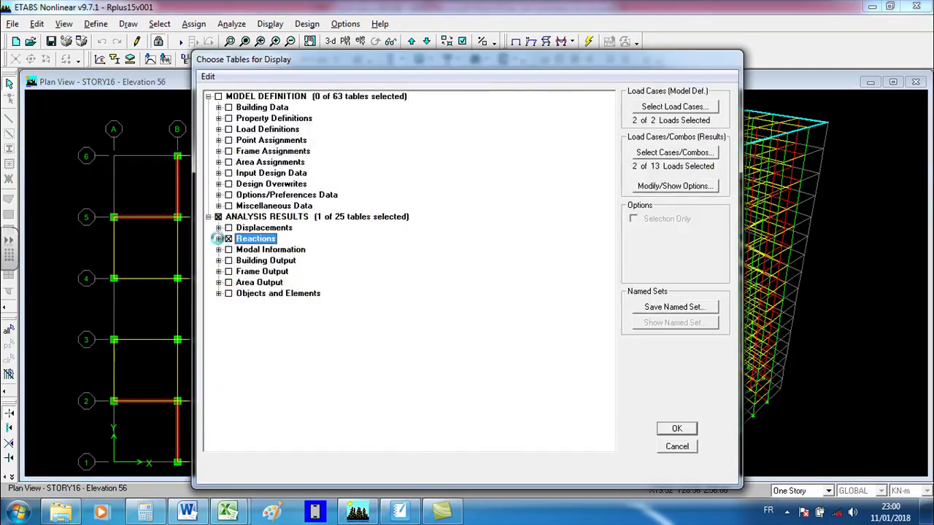
{"action": "left_click", "coordinate": [218, 228]}
{"action": "left_click", "coordinate": [228, 239]}
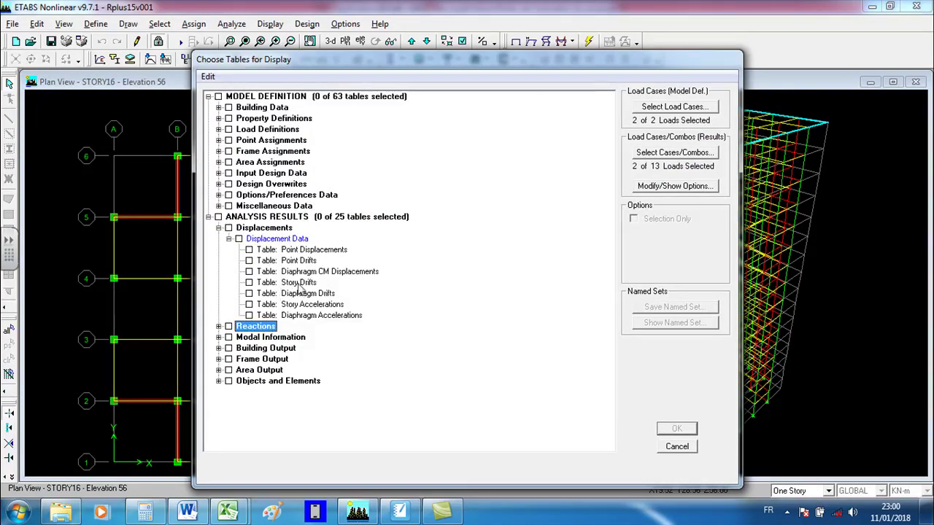
{"action": "left_click", "coordinate": [249, 283]}
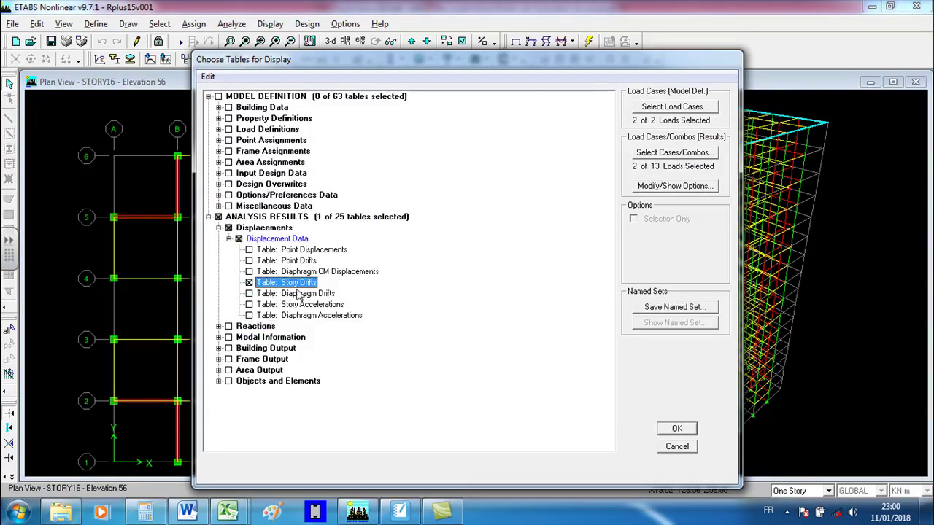
Keep the EX and EY spectra as output cases and display the Story Drifts table
{"action": "left_click", "coordinate": [660, 153]}
{"action": "left_click_drag", "start_coordinate": [407, 256], "coordinate": [407, 265]}
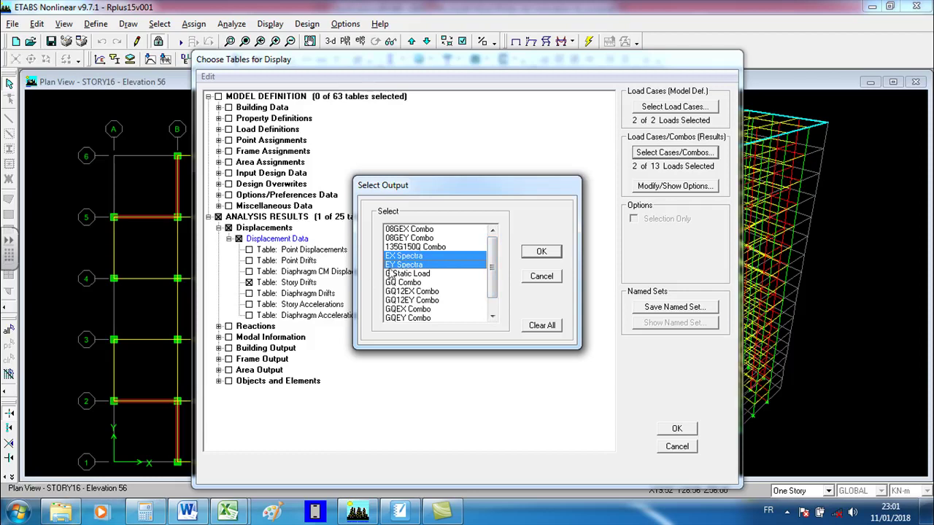
{"action": "left_click", "coordinate": [542, 252]}
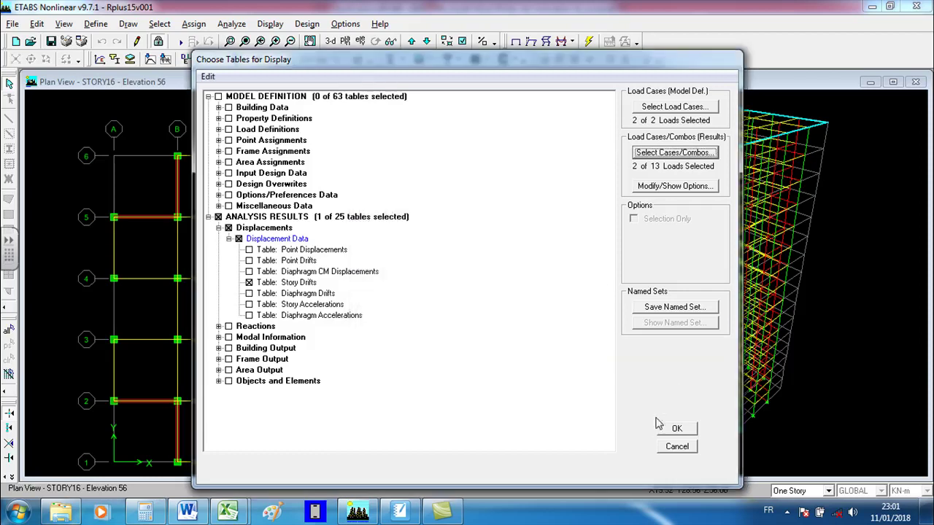
{"action": "left_click", "coordinate": [676, 428]}
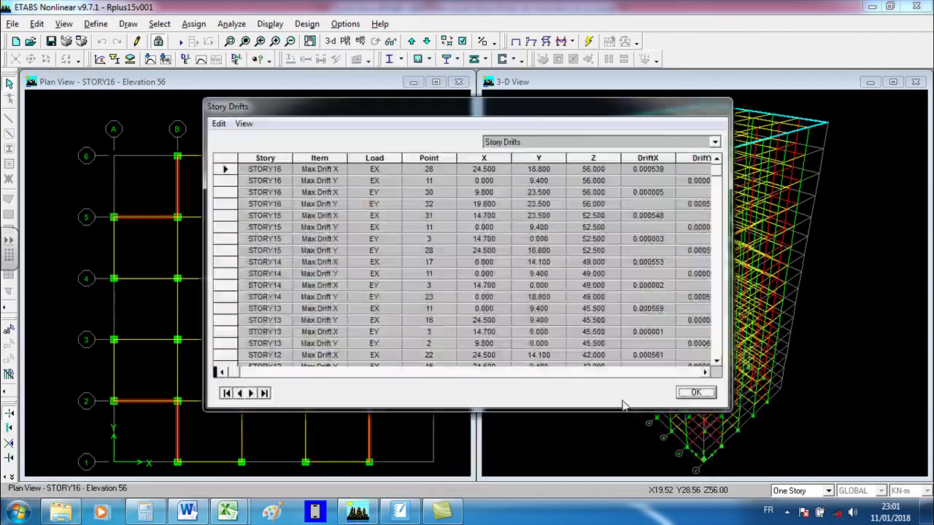
Copy the entire Story Drifts table and paste it into sheet Feuil4 of the Excel workbook
{"action": "left_click", "coordinate": [219, 124]}
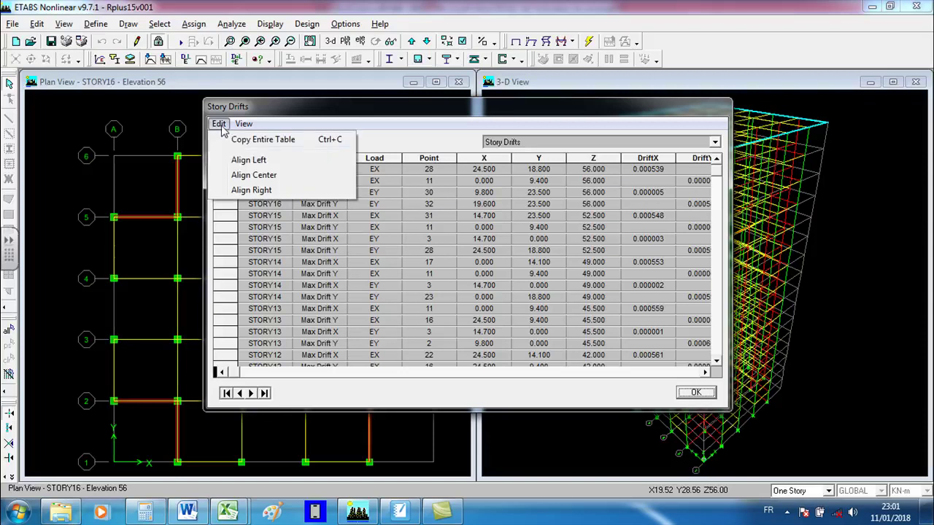
{"action": "left_click", "coordinate": [259, 146]}
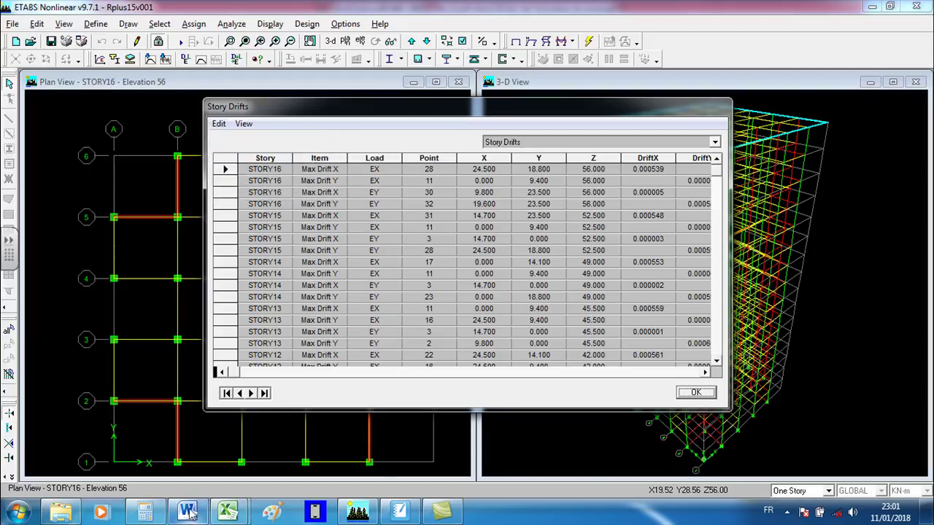
{"action": "mouse_move", "coordinate": [228, 512]}
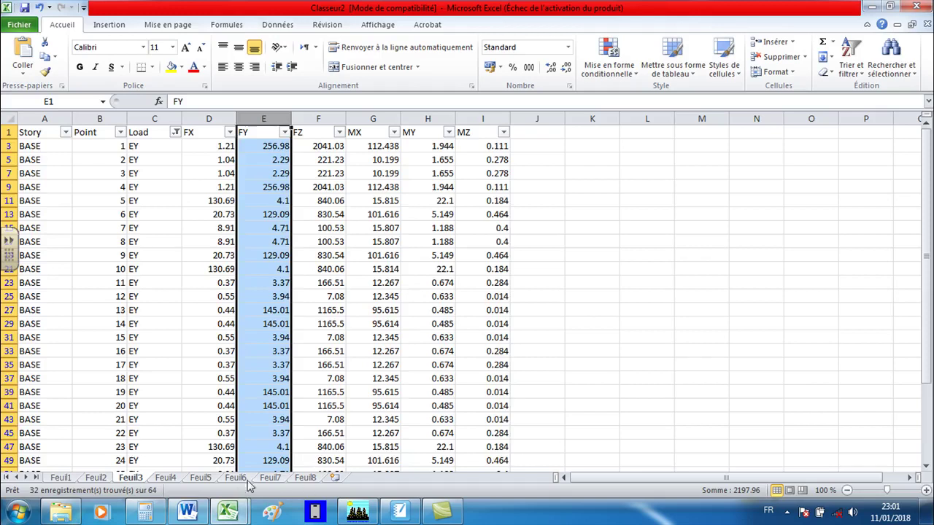
{"action": "left_click", "coordinate": [167, 478]}
{"action": "left_click", "coordinate": [22, 55]}
{"action": "left_click", "coordinate": [683, 325]}
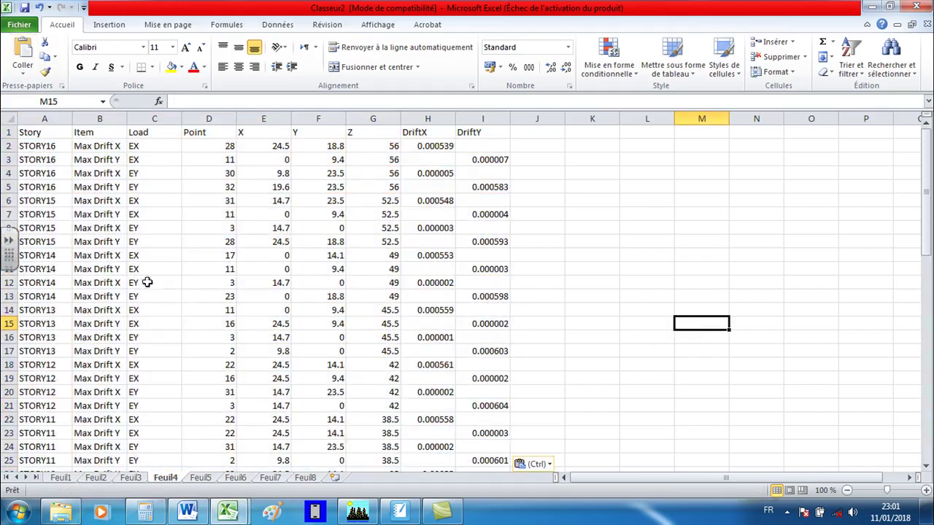
Add filters to the header row and filter the Item column to show only Max Drift X
{"action": "left_click", "coordinate": [8, 132]}
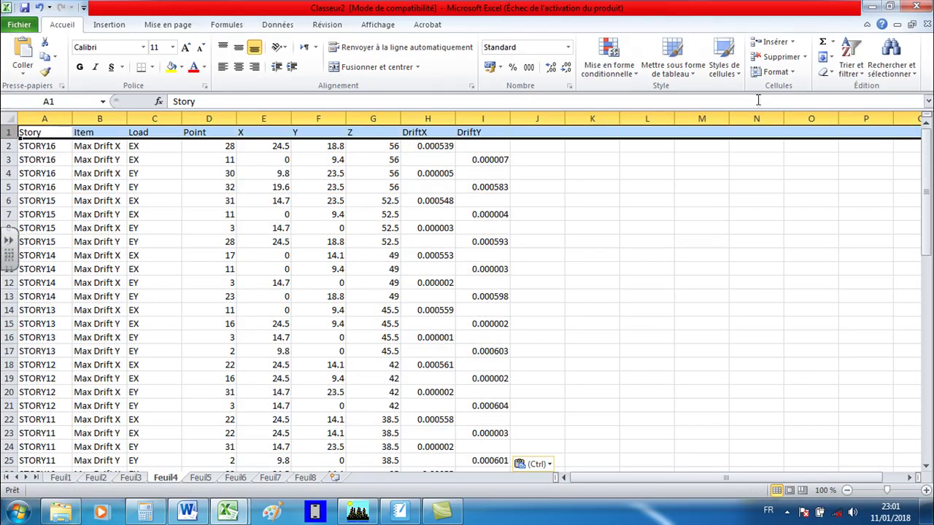
{"action": "left_click", "coordinate": [850, 66]}
{"action": "left_click", "coordinate": [868, 144]}
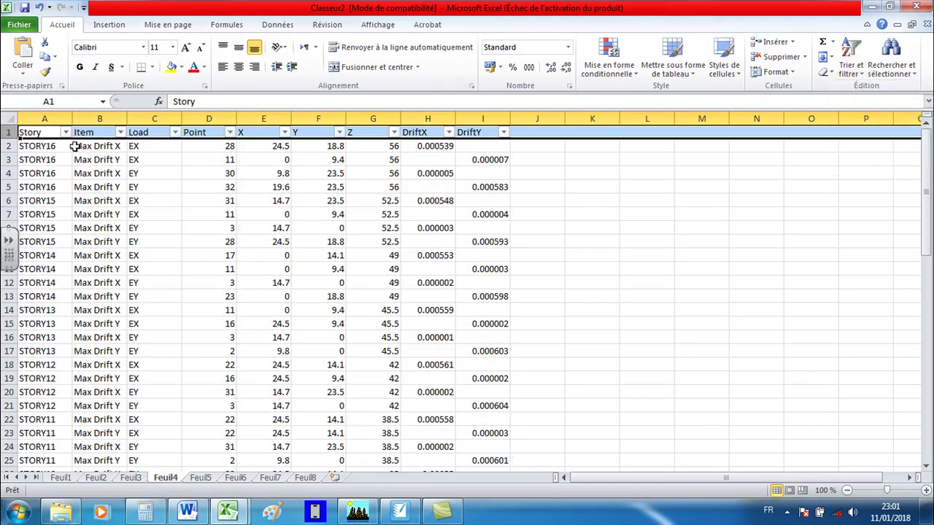
{"action": "left_click", "coordinate": [120, 132]}
{"action": "left_click", "coordinate": [156, 258]}
{"action": "left_click", "coordinate": [157, 269]}
{"action": "left_click", "coordinate": [212, 384]}
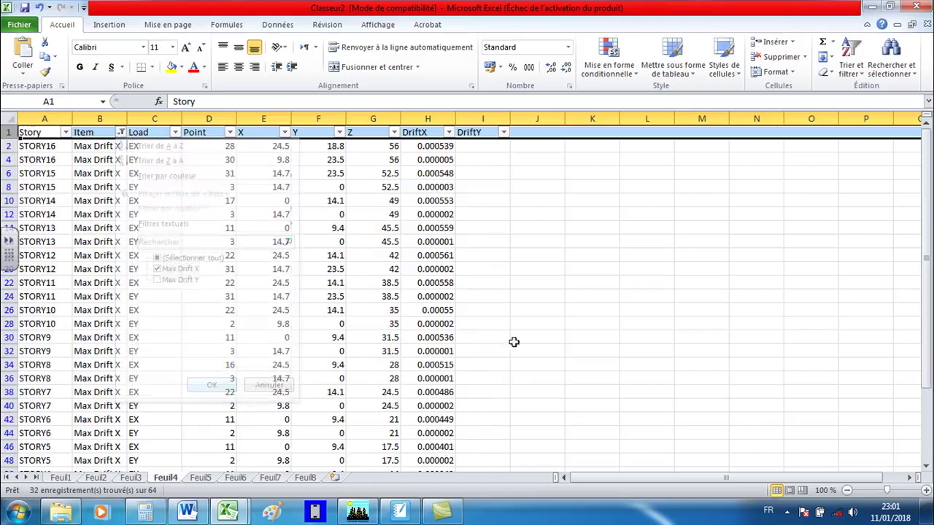
{"action": "left_click", "coordinate": [678, 298]}
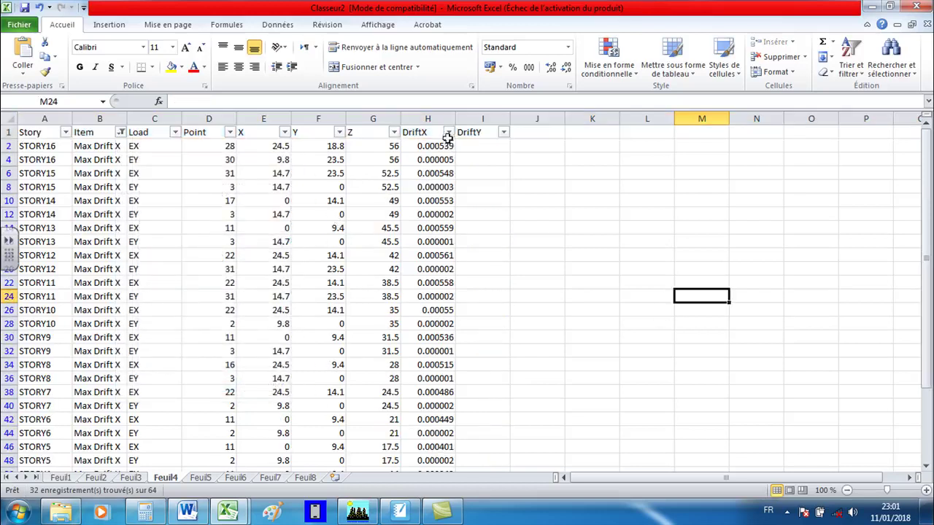
Filter the Load column to EX and select the DriftX values from STORY16 to STORY1
{"action": "left_click", "coordinate": [175, 133]}
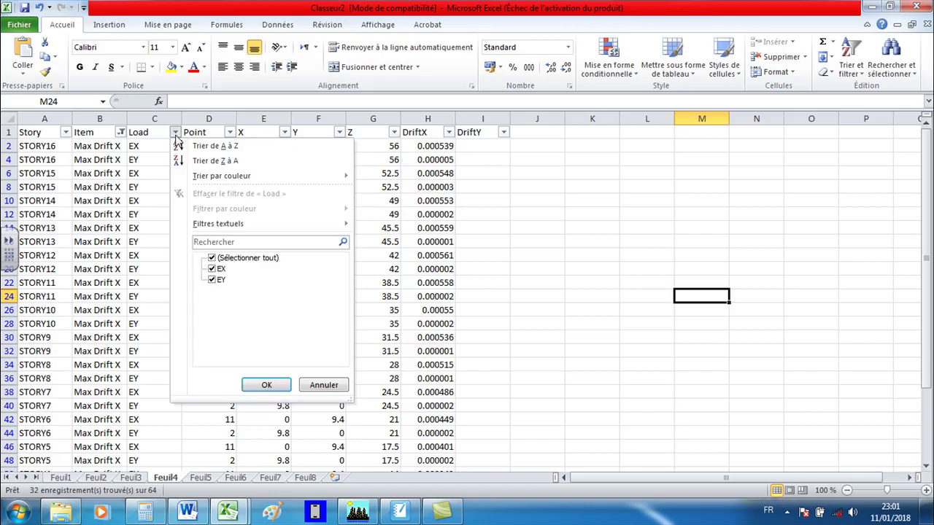
{"action": "left_click", "coordinate": [212, 258]}
{"action": "left_click", "coordinate": [212, 269]}
{"action": "left_click", "coordinate": [266, 385]}
{"action": "left_click", "coordinate": [545, 299]}
{"action": "left_click_drag", "start_coordinate": [421, 151], "coordinate": [421, 354]}
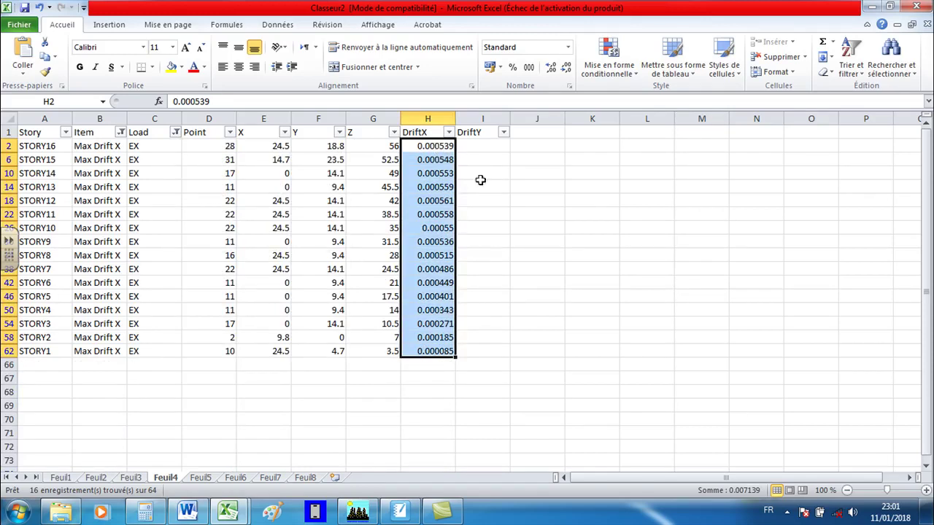
Change the Item column filter to show only Max Drift Y
{"action": "mouse_move", "coordinate": [228, 515]}
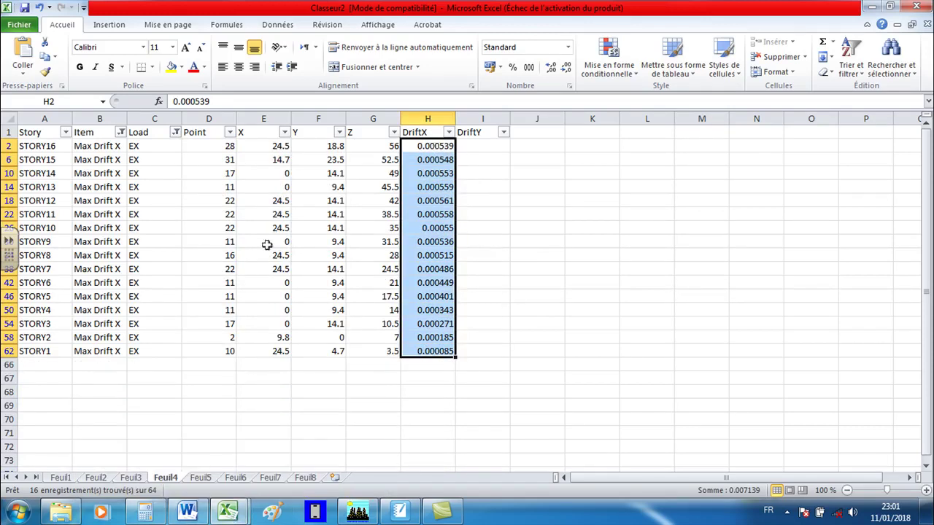
{"action": "left_click", "coordinate": [121, 133]}
{"action": "left_click", "coordinate": [157, 269]}
{"action": "left_click", "coordinate": [157, 280]}
{"action": "left_click", "coordinate": [212, 385]}
{"action": "left_click", "coordinate": [168, 418]}
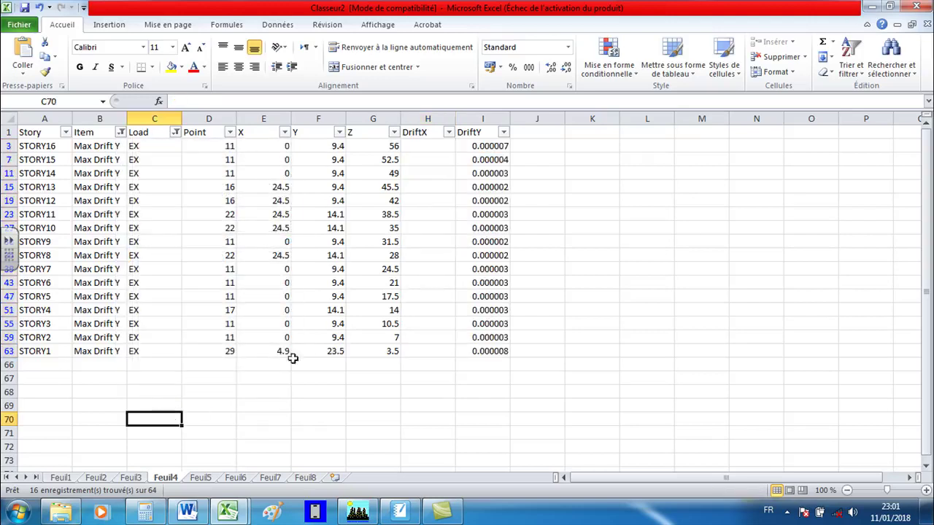
Change the Load column filter to show only EY
{"action": "left_click", "coordinate": [176, 132]}
{"action": "left_click", "coordinate": [211, 268]}
{"action": "left_click", "coordinate": [212, 279]}
{"action": "left_click", "coordinate": [262, 386]}
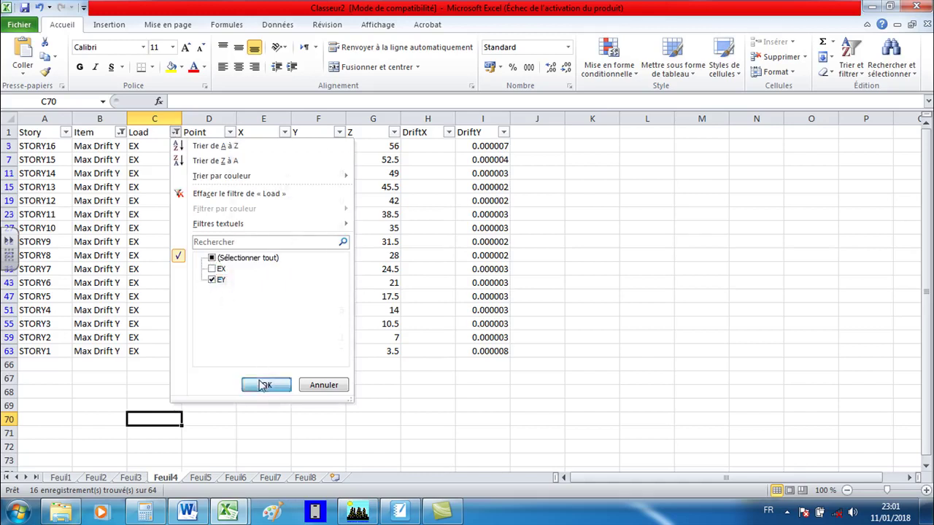
Select the STORY16 DriftY value, then switch to the VeriRPA_Rplus15 workbook and open its SuitDeplIntrEtag sheet
{"action": "left_click", "coordinate": [485, 148]}
{"action": "left_click", "coordinate": [227, 511]}
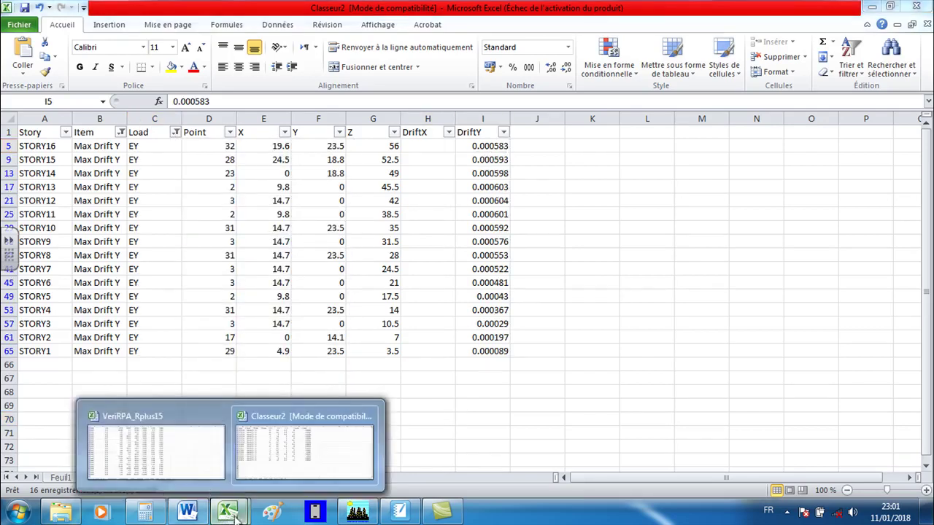
{"action": "left_click", "coordinate": [197, 463]}
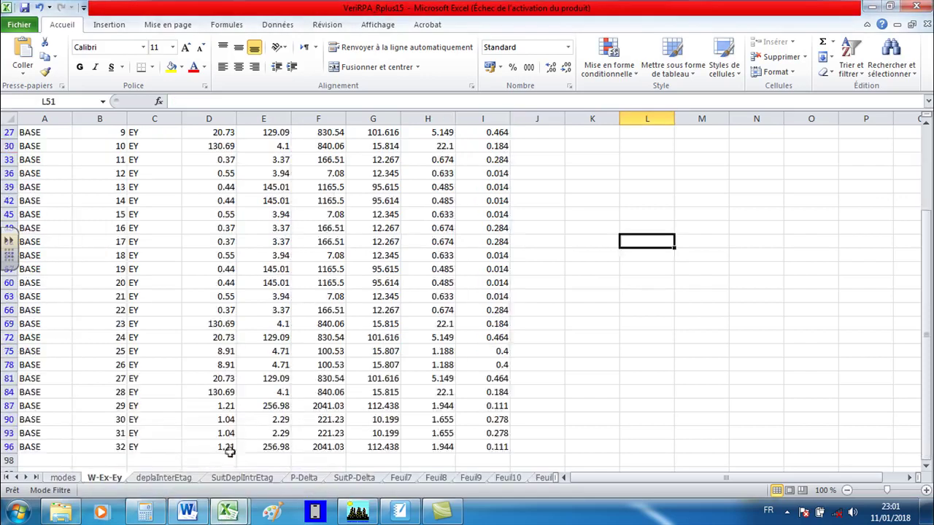
{"action": "left_click", "coordinate": [158, 480]}
{"action": "left_click", "coordinate": [240, 478]}
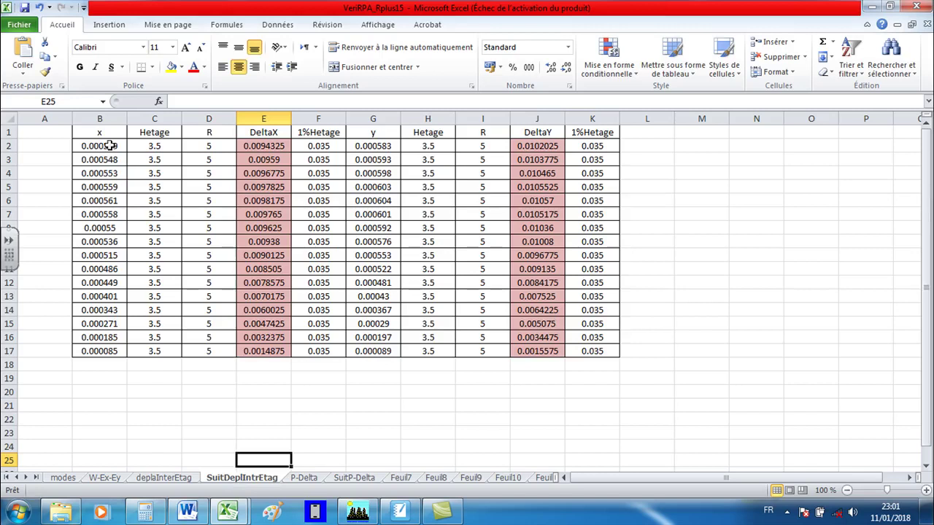
Examine the x drifts, storey height, R factor and DeltaX formula in the inter-storey displacement table
{"action": "left_click_drag", "start_coordinate": [109, 146], "coordinate": [103, 159]}
{"action": "left_click_drag", "start_coordinate": [99, 228], "coordinate": [102, 351]}
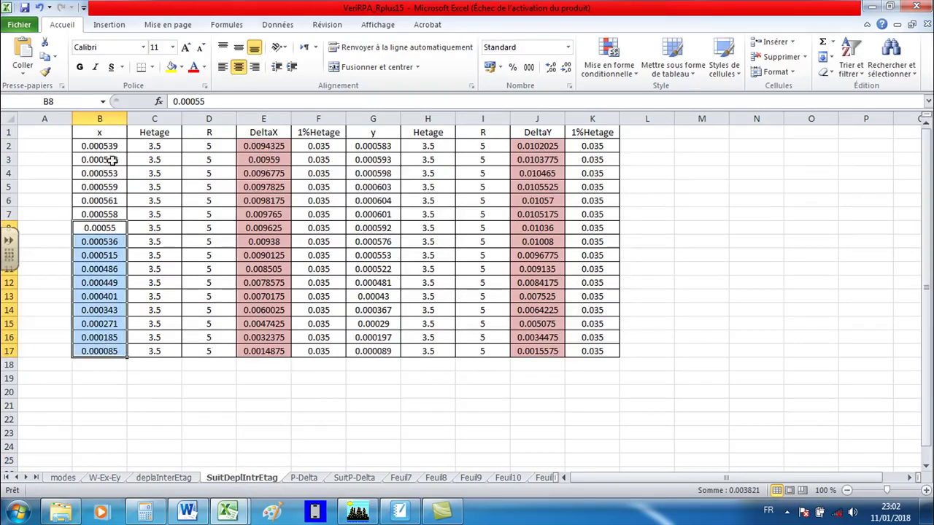
{"action": "left_click", "coordinate": [109, 160]}
{"action": "left_click", "coordinate": [147, 145]}
{"action": "left_click", "coordinate": [197, 146]}
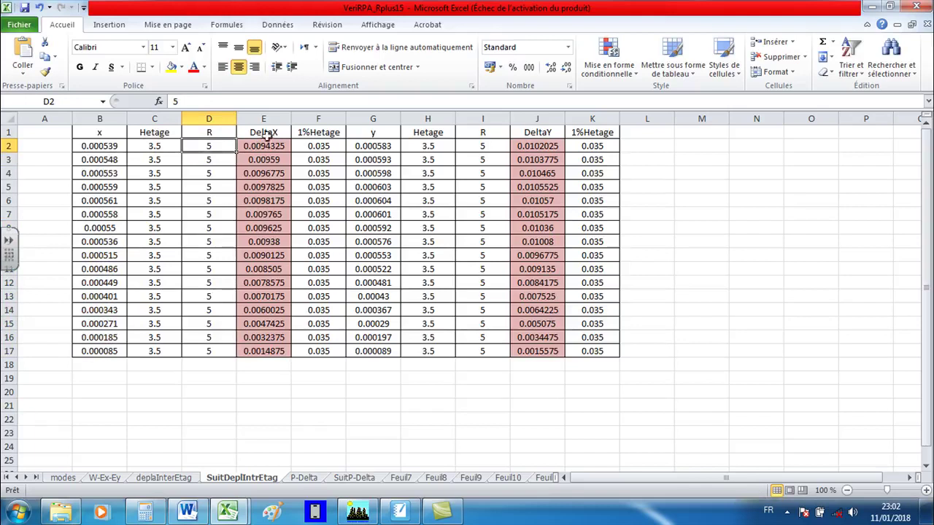
{"action": "left_click", "coordinate": [98, 146]}
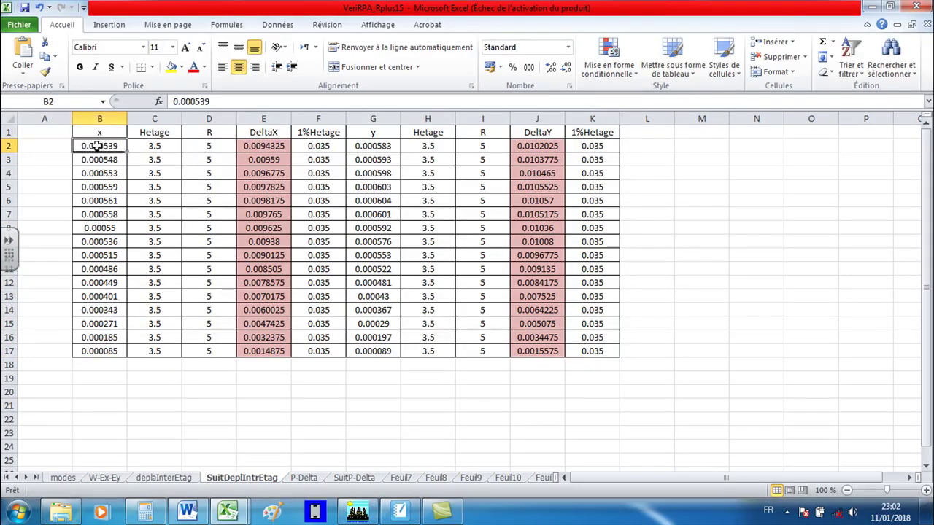
{"action": "left_click", "coordinate": [139, 146]}
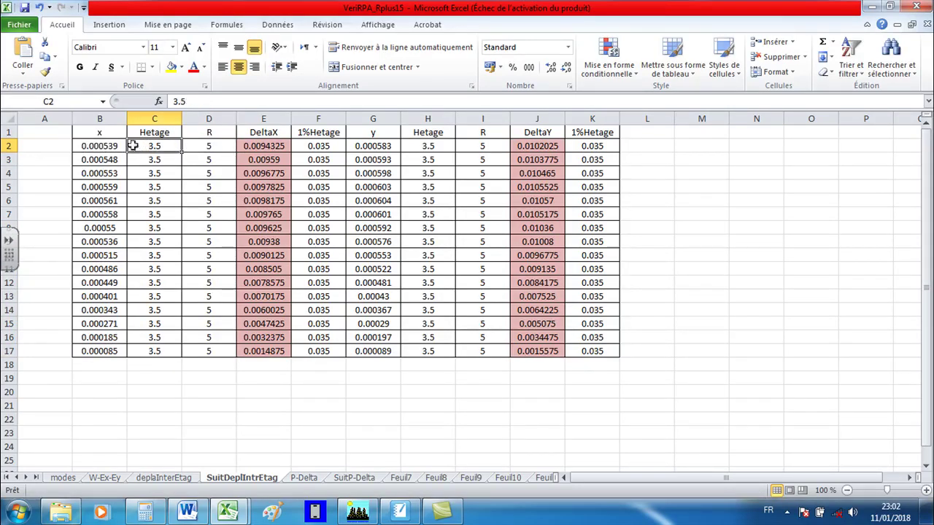
{"action": "left_click", "coordinate": [205, 149]}
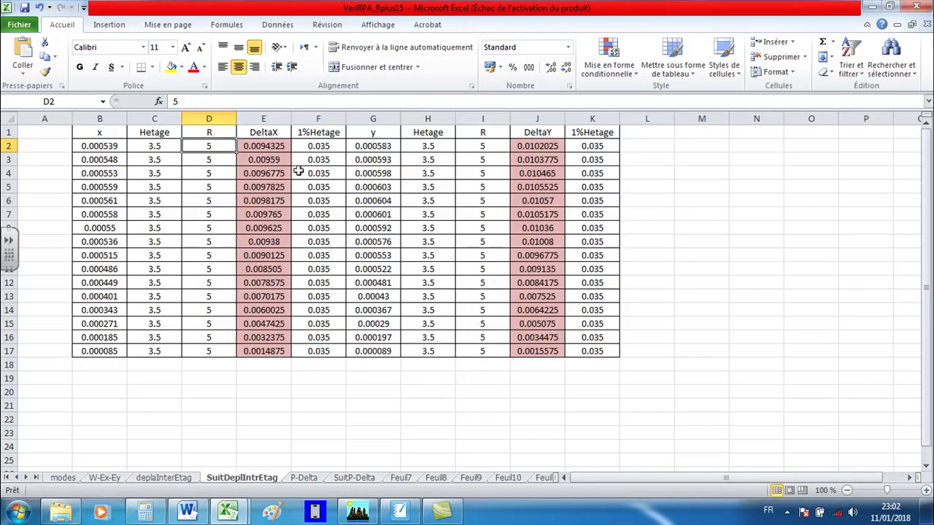
{"action": "left_click_drag", "start_coordinate": [263, 146], "coordinate": [273, 353]}
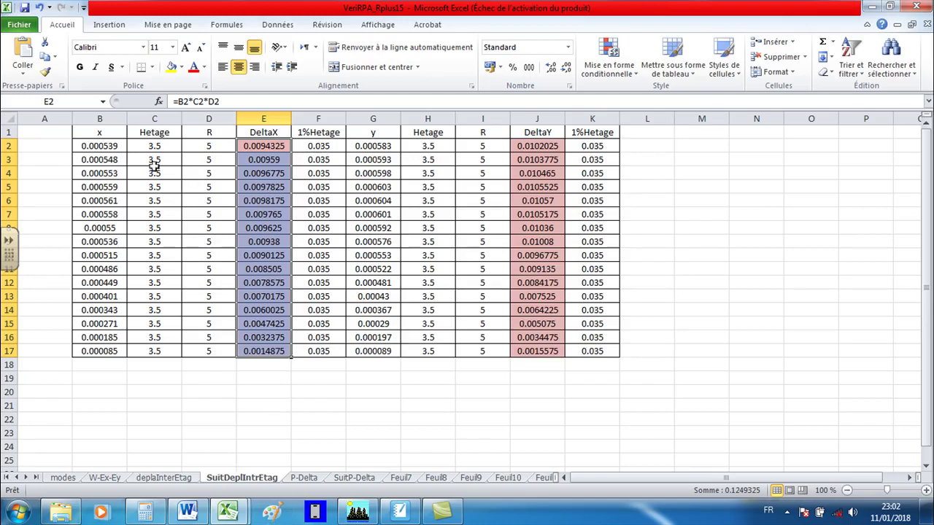
{"action": "left_click", "coordinate": [216, 402]}
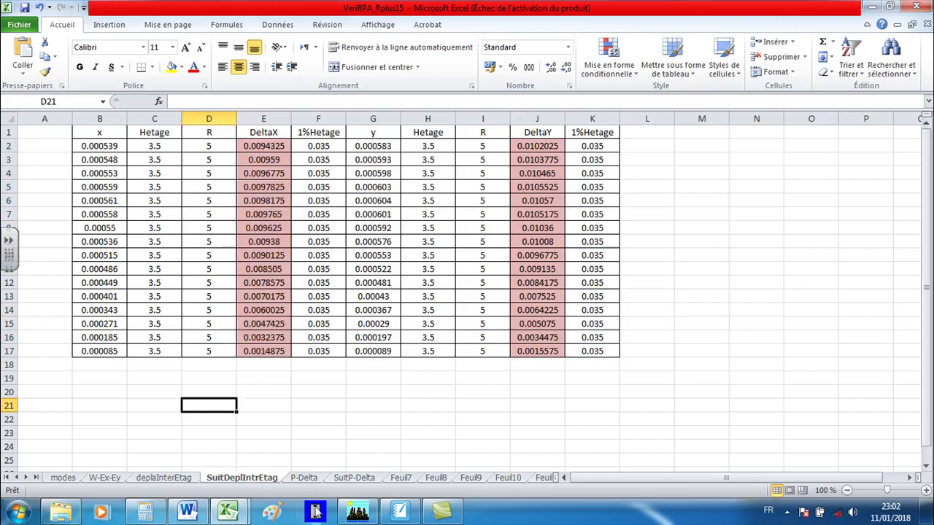
Switch to the VerificationsRPA99 v2003 document in Word and read the article 5.9 P-Δ effects condition
{"action": "left_click", "coordinate": [187, 512]}
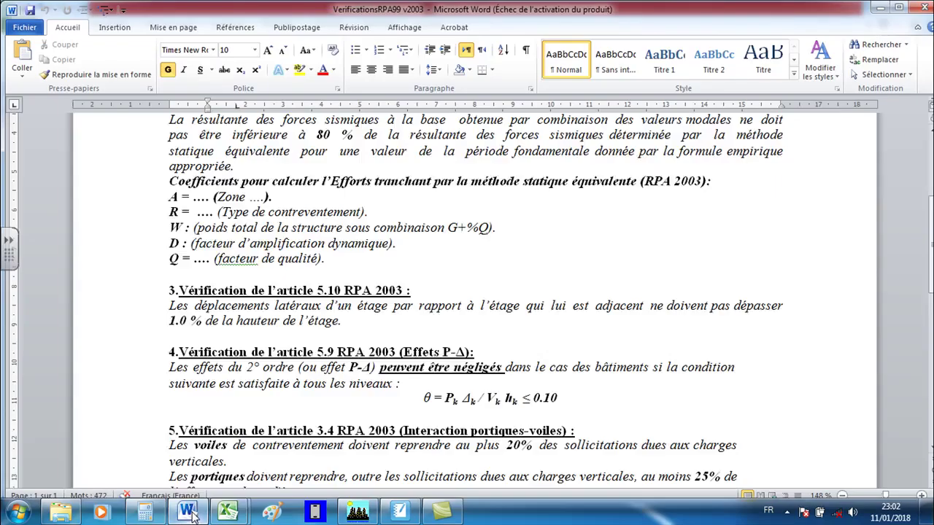
{"action": "scroll", "coordinate": [266, 385], "scroll_direction": "down", "scroll_amount": 3}
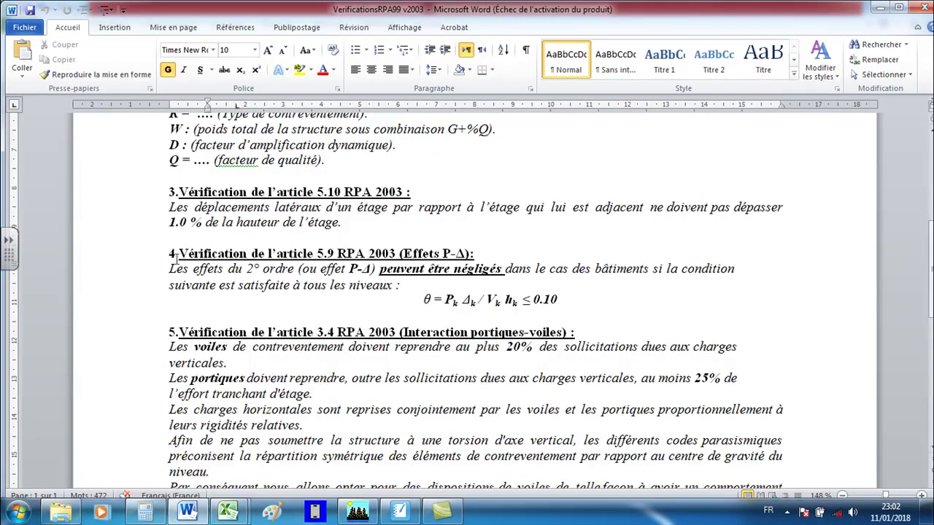
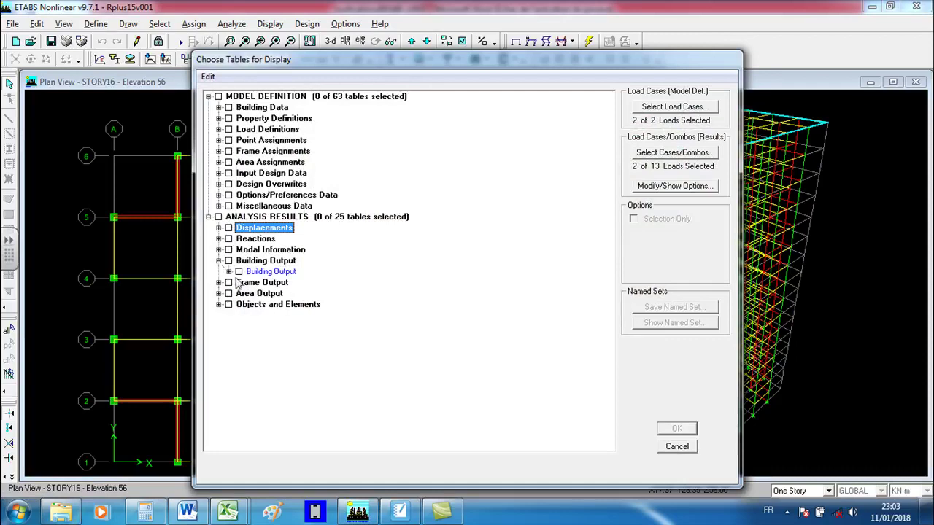
Choose the Story Shears table under Building Output in the analysis results
{"action": "left_click", "coordinate": [229, 272]}
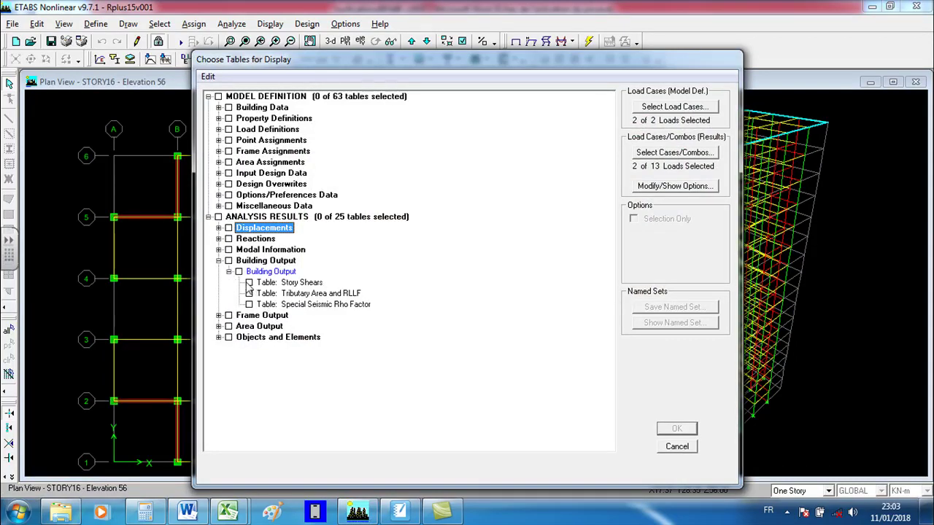
{"action": "left_click", "coordinate": [248, 283]}
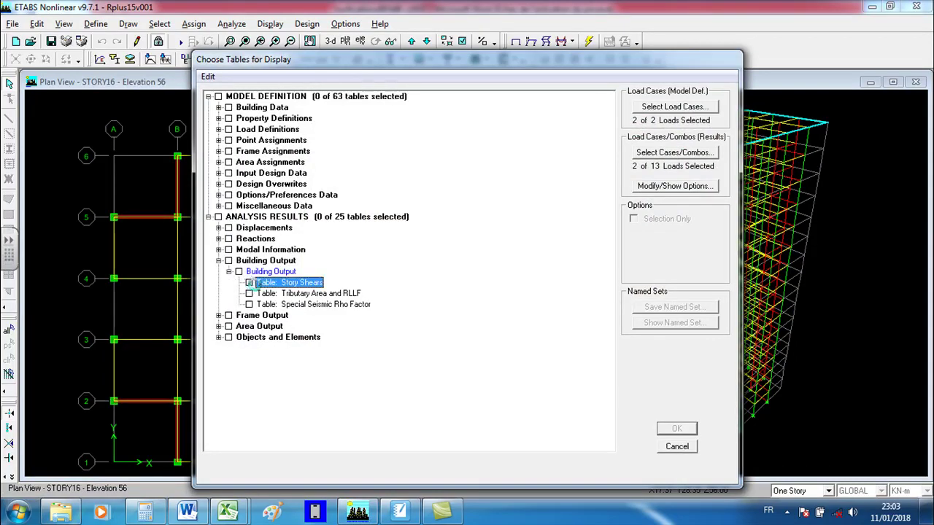
{"action": "left_click", "coordinate": [249, 282]}
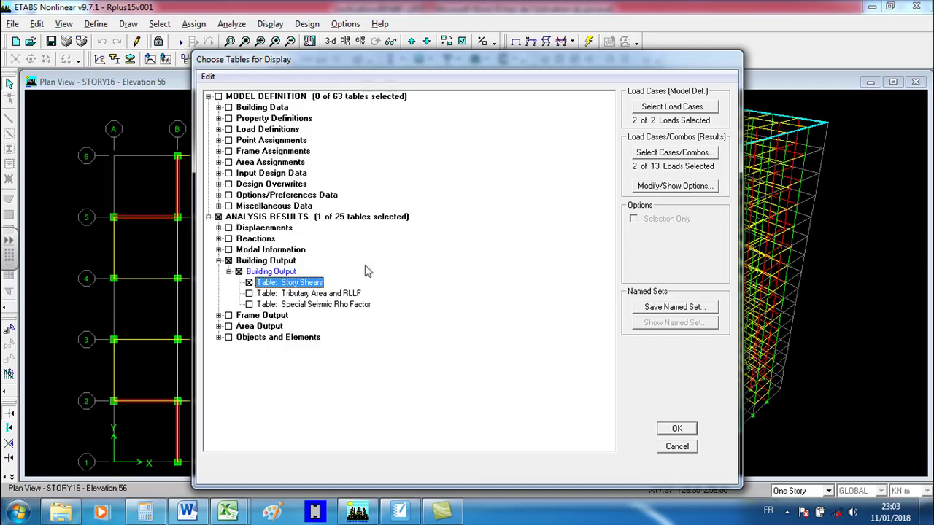
Set the output cases to EX Spectra, EY Spectra and W Combo, and display the Story Shears table
{"action": "left_click", "coordinate": [672, 152]}
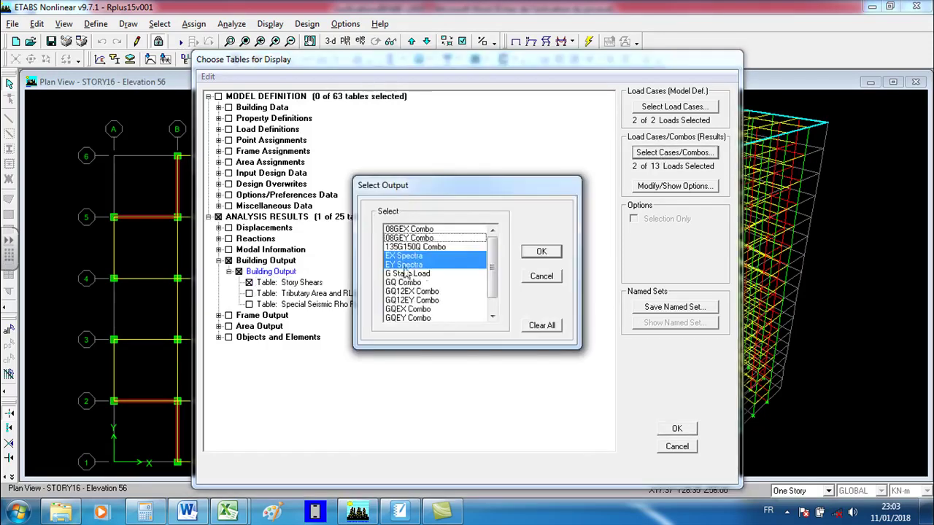
{"action": "left_click", "coordinate": [540, 252]}
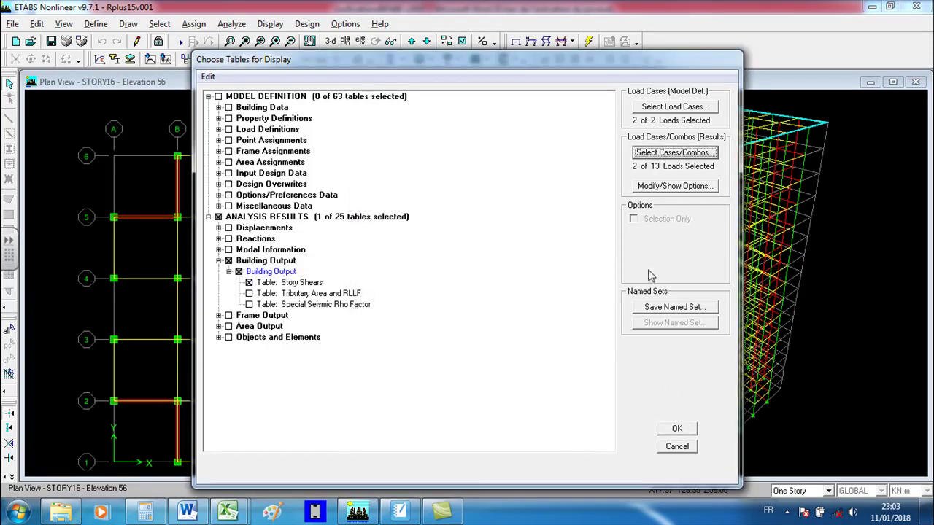
{"action": "left_click", "coordinate": [672, 152]}
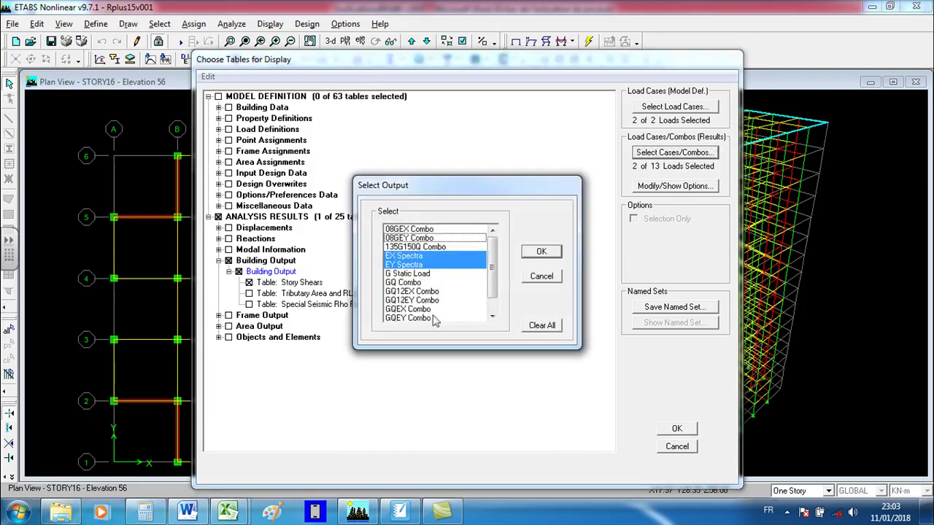
{"action": "left_click", "coordinate": [494, 313]}
{"action": "left_click", "coordinate": [401, 319]}
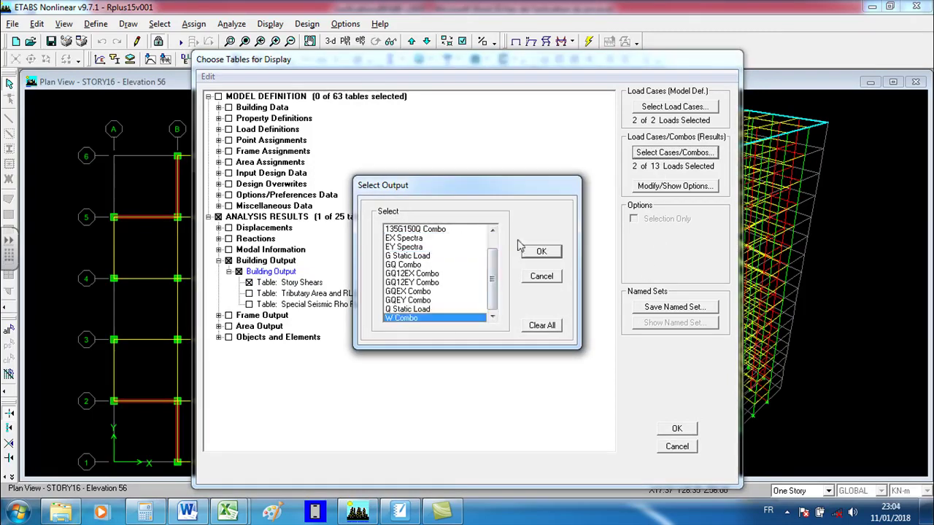
{"action": "left_click", "coordinate": [409, 240], "text": "ctrl"}
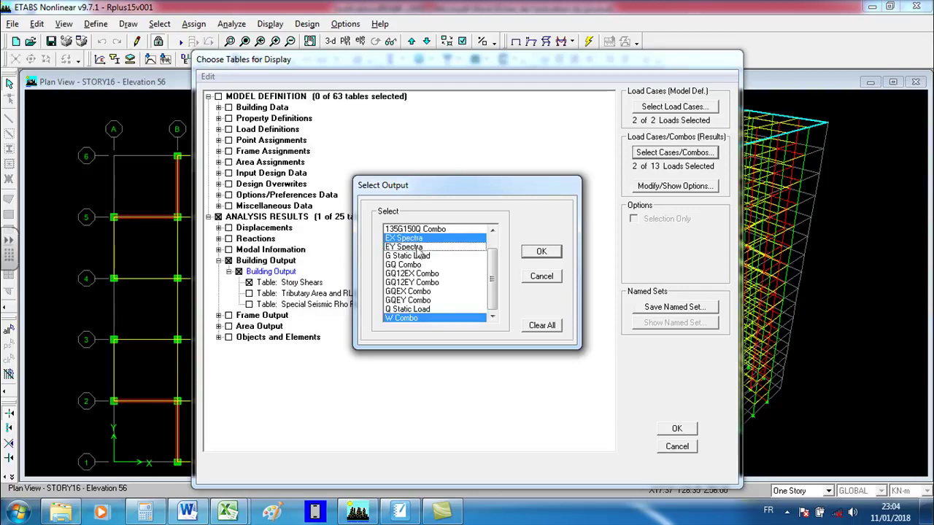
{"action": "left_click", "coordinate": [419, 249], "text": "ctrl"}
{"action": "left_click", "coordinate": [541, 252]}
{"action": "left_click", "coordinate": [676, 431]}
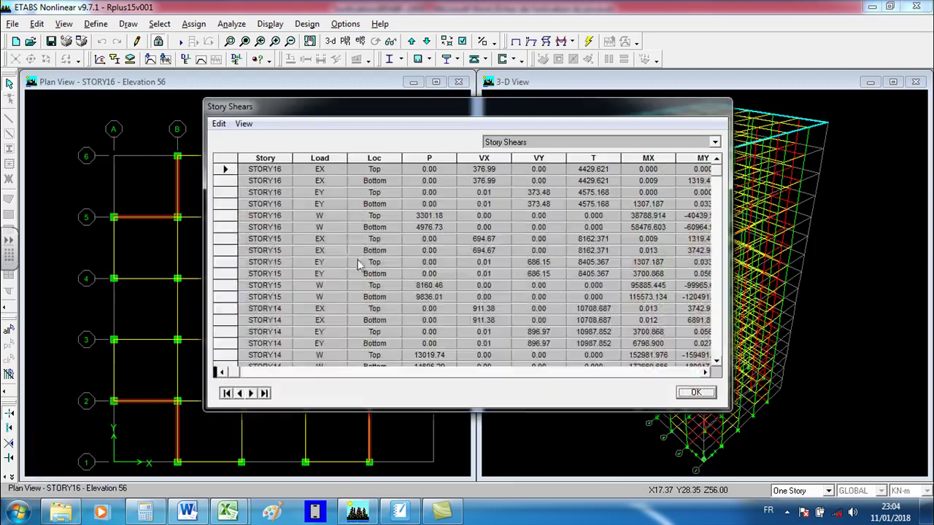
Copy the entire Story Shears table and paste it into the Feuil5 sheet of the Classeur2 workbook in Excel
{"action": "left_click", "coordinate": [219, 124]}
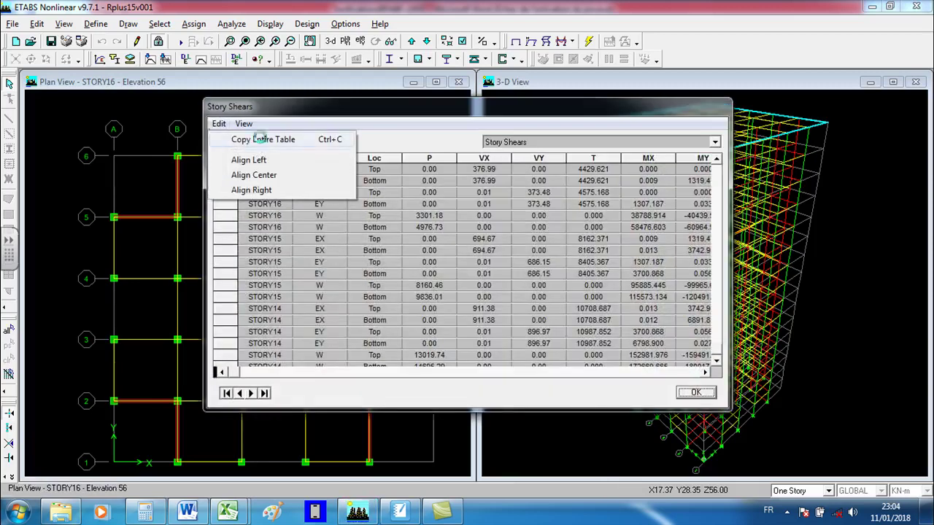
{"action": "left_click", "coordinate": [261, 148]}
{"action": "mouse_move", "coordinate": [229, 511]}
{"action": "left_click", "coordinate": [320, 447]}
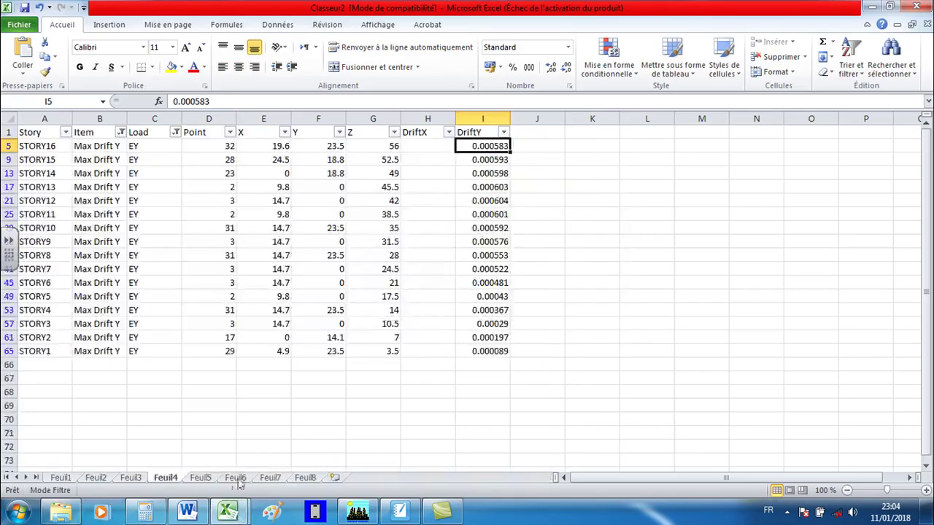
{"action": "left_click", "coordinate": [200, 477]}
{"action": "left_click", "coordinate": [24, 52]}
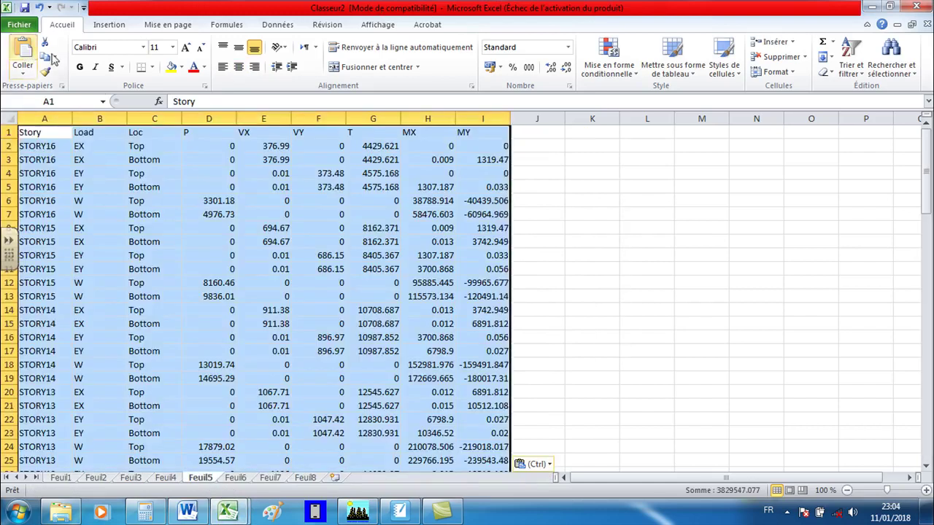
{"action": "left_click", "coordinate": [685, 297]}
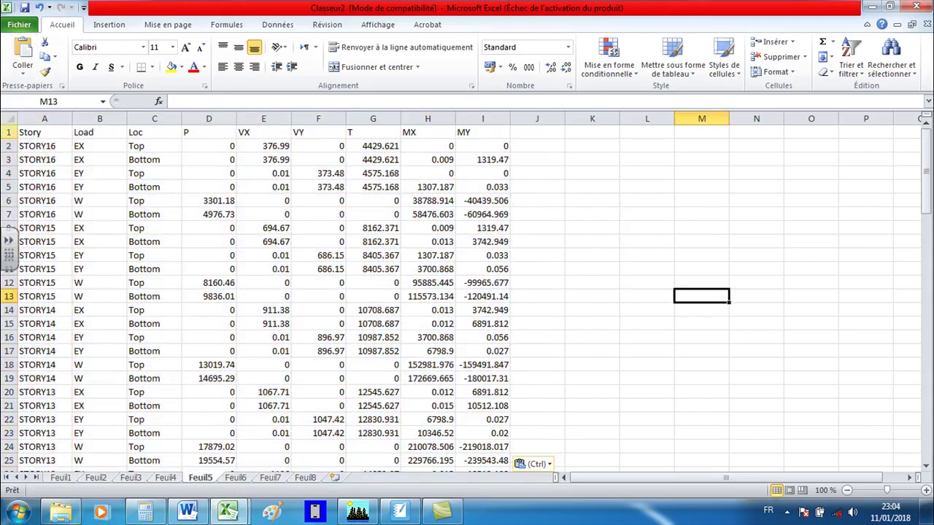
Add filters to the header row and filter the Loc column to show only Bottom
{"action": "left_click", "coordinate": [4, 132]}
{"action": "left_click", "coordinate": [850, 58]}
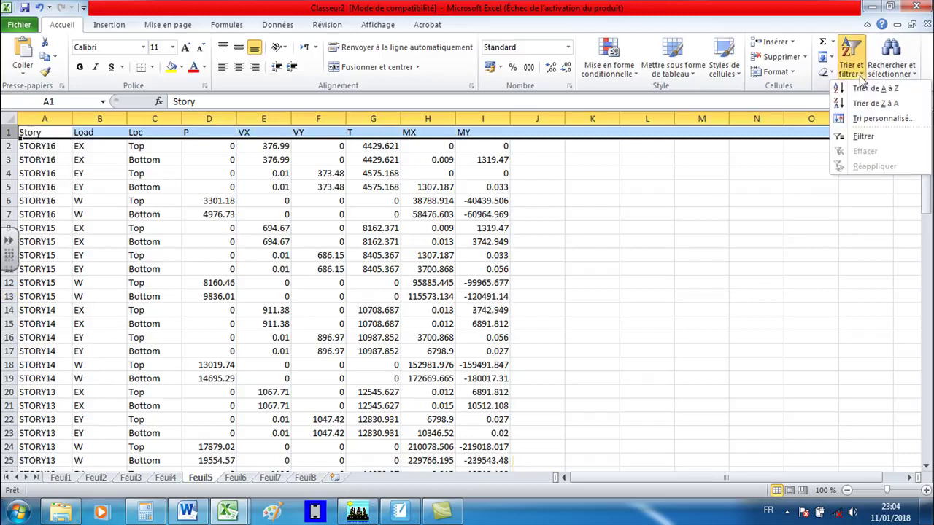
{"action": "left_click", "coordinate": [864, 137]}
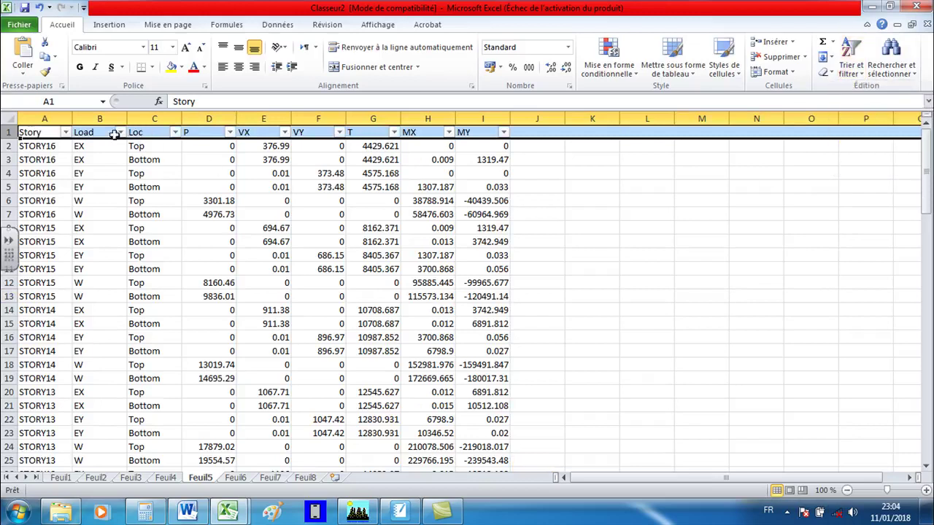
{"action": "left_click", "coordinate": [175, 133]}
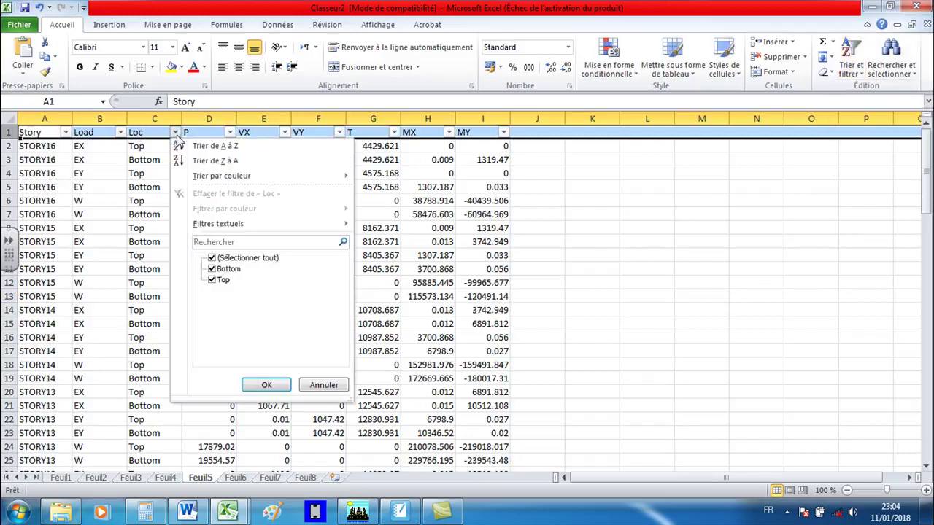
{"action": "left_click", "coordinate": [211, 258]}
{"action": "left_click", "coordinate": [212, 269]}
{"action": "left_click", "coordinate": [264, 385]}
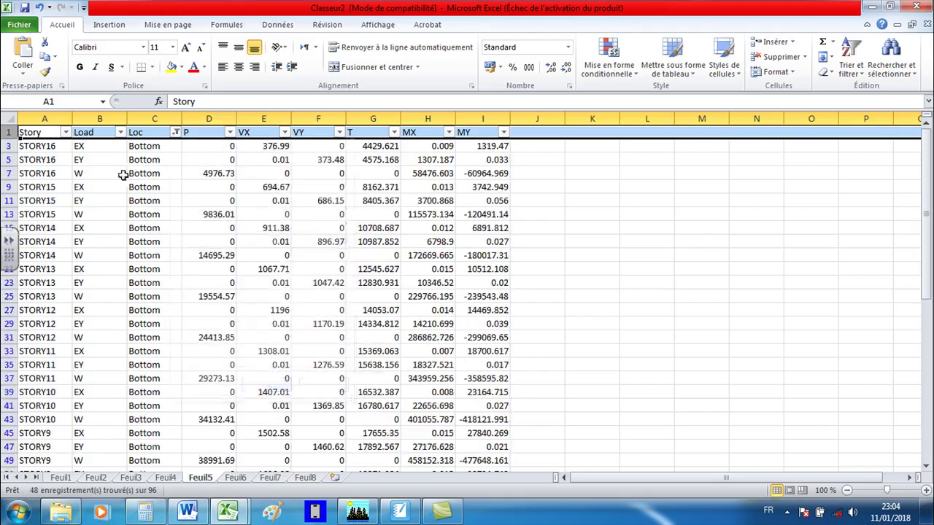
Filter the Load column to W and select the P values from STORY16 to STORY1
{"action": "left_click", "coordinate": [120, 133]}
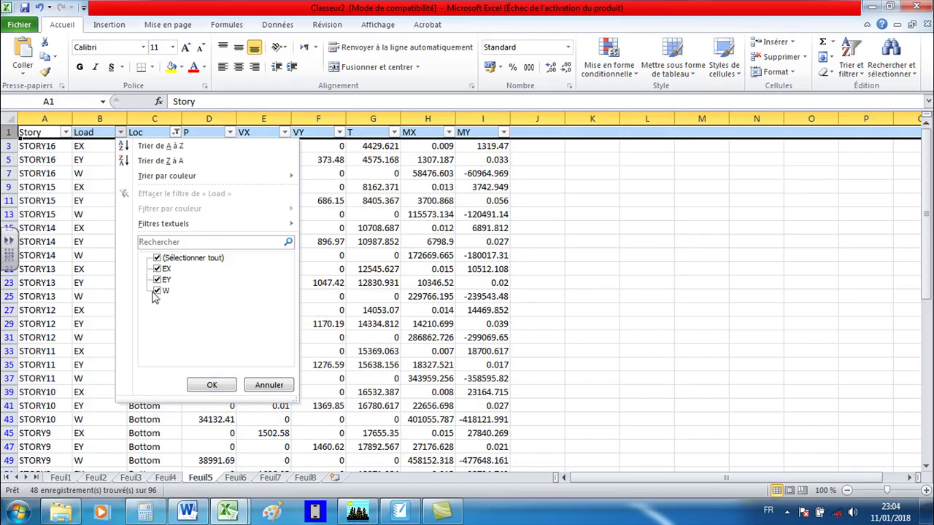
{"action": "left_click", "coordinate": [157, 259]}
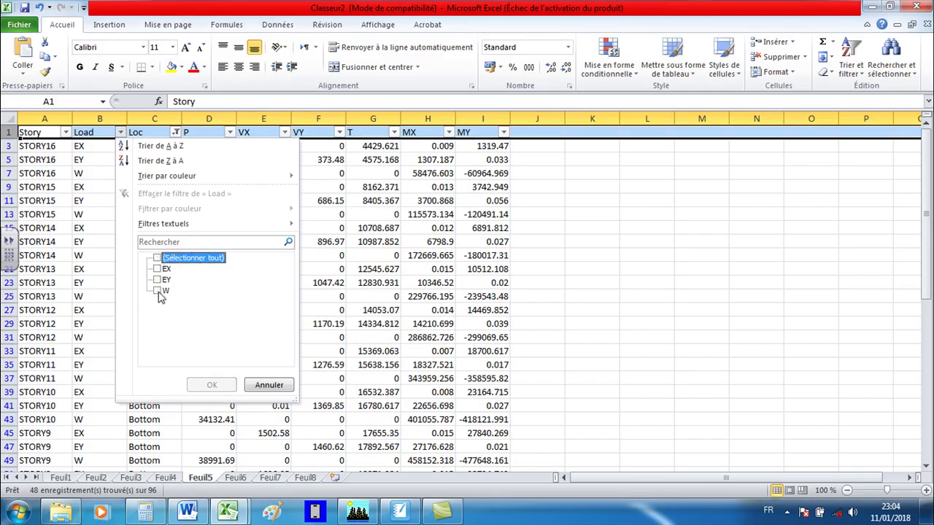
{"action": "left_click", "coordinate": [158, 292]}
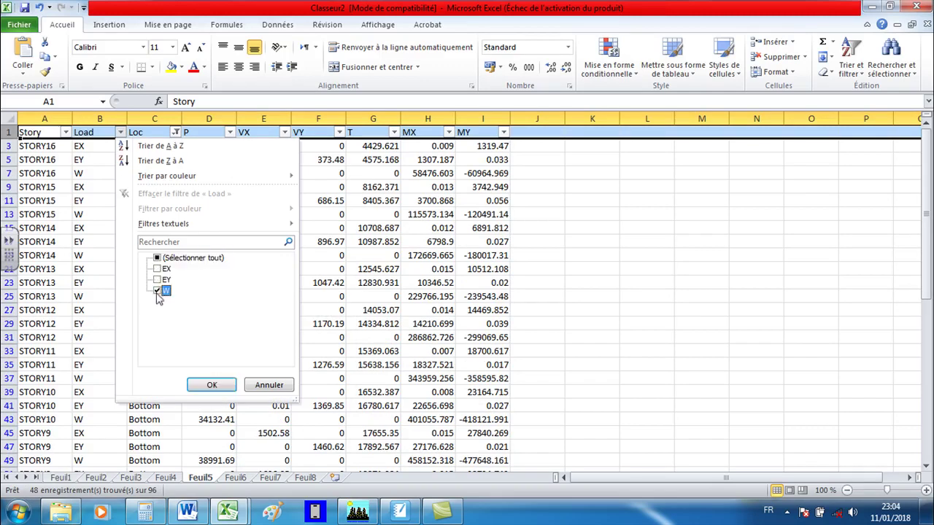
{"action": "left_click", "coordinate": [211, 385]}
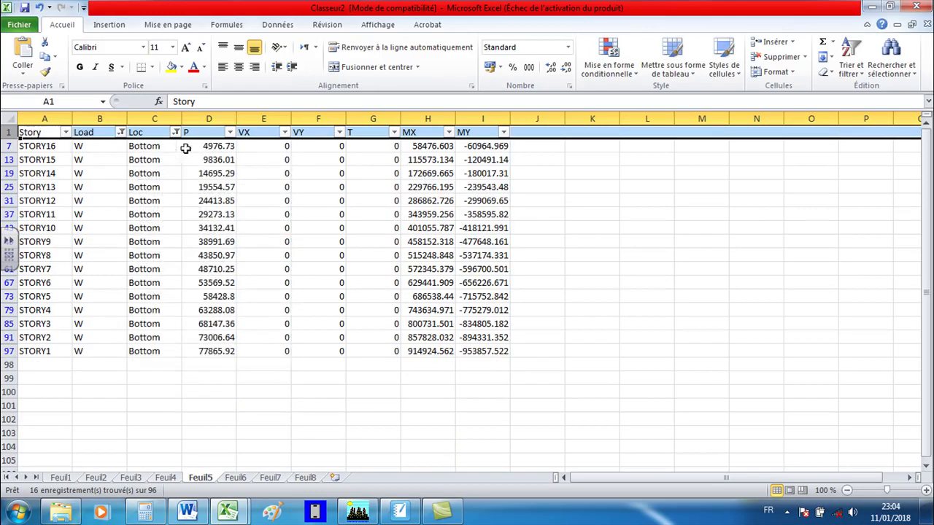
{"action": "left_click_drag", "start_coordinate": [196, 148], "coordinate": [191, 352]}
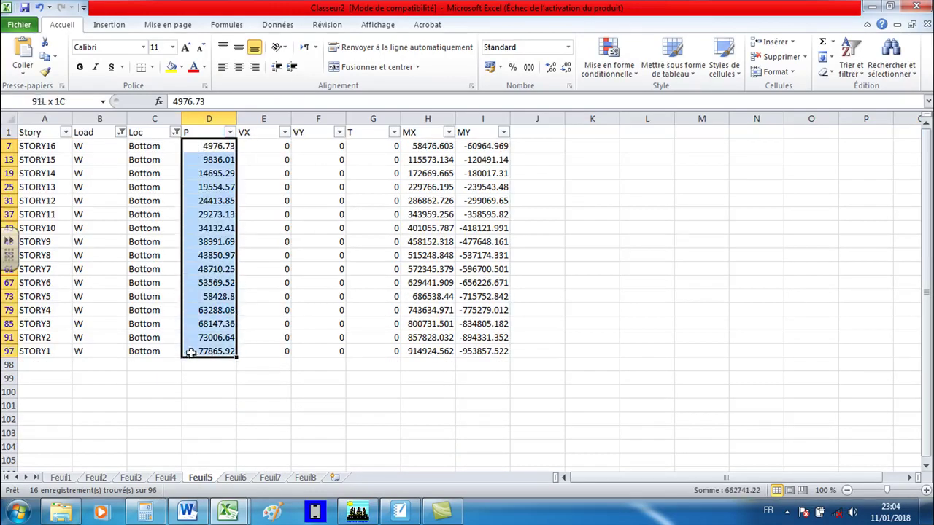
Check the STORY16 and STORY1 rows for load W and reselect the P values between them
{"action": "left_click", "coordinate": [197, 148]}
{"action": "left_click", "coordinate": [32, 146]}
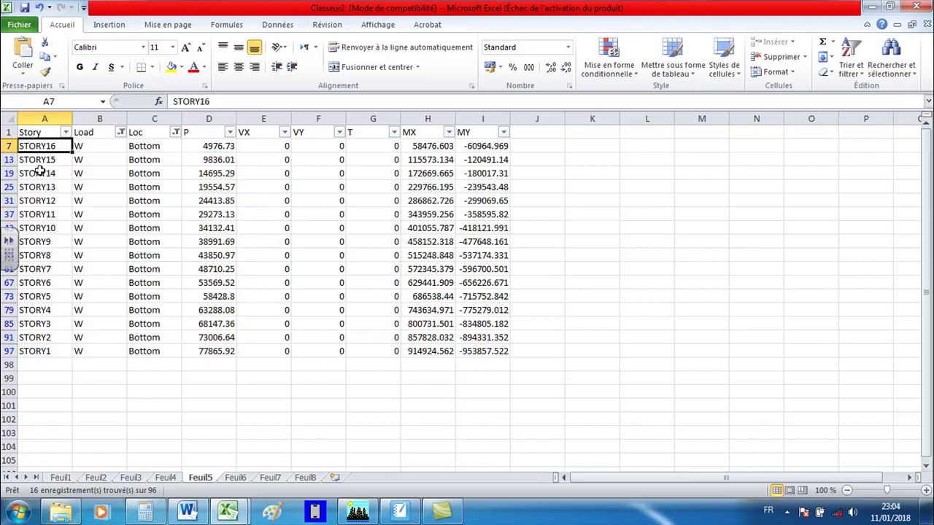
{"action": "left_click", "coordinate": [49, 354]}
{"action": "left_click", "coordinate": [207, 351]}
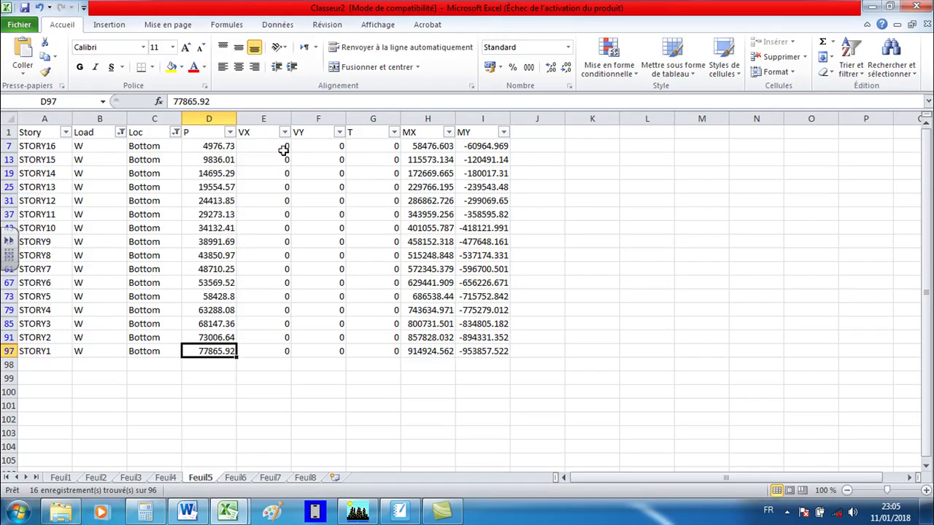
{"action": "left_click_drag", "start_coordinate": [221, 146], "coordinate": [194, 348]}
{"action": "right_click", "coordinate": [200, 171]}
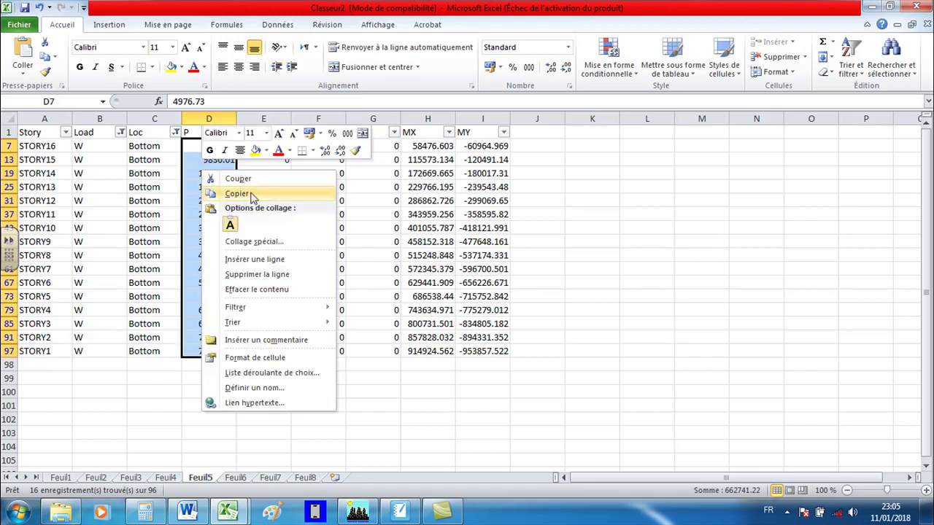
{"action": "left_click", "coordinate": [143, 402]}
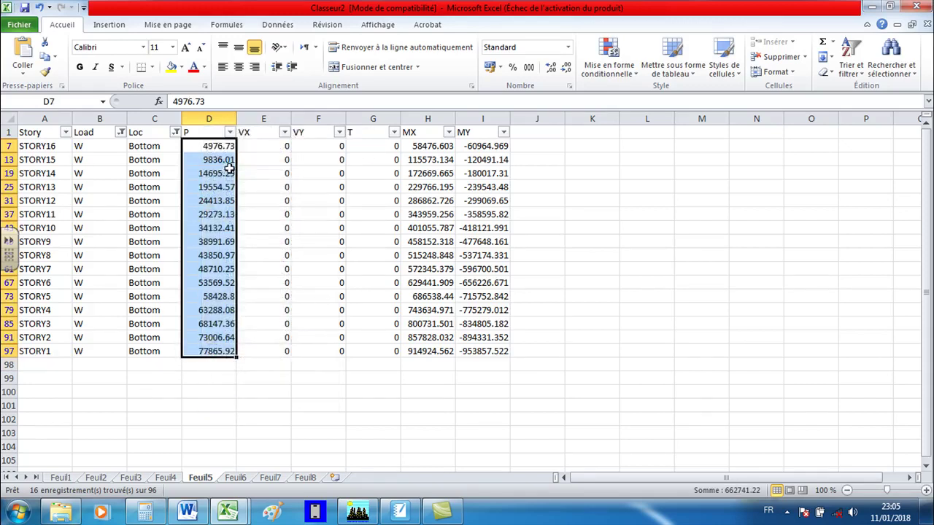
Filter the Load column of Feuil5 to EX and select the VX values from STORY16 to STORY1
{"action": "left_click", "coordinate": [121, 132]}
{"action": "left_click", "coordinate": [157, 291]}
{"action": "left_click", "coordinate": [157, 268]}
{"action": "left_click", "coordinate": [201, 390]}
{"action": "left_click_drag", "start_coordinate": [261, 148], "coordinate": [257, 353]}
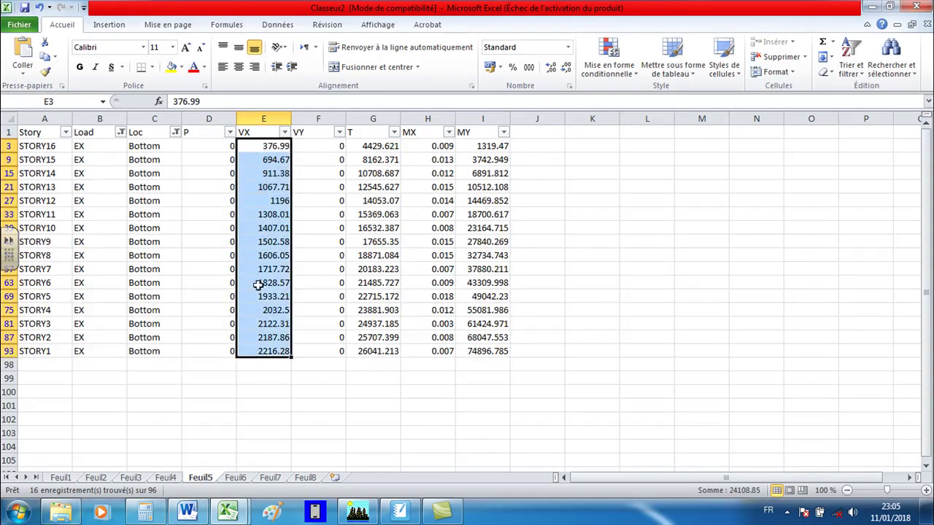
Filter the Load column of Feuil5 to EY and select the VY values from STORY16 to STORY1
{"action": "left_click", "coordinate": [121, 132]}
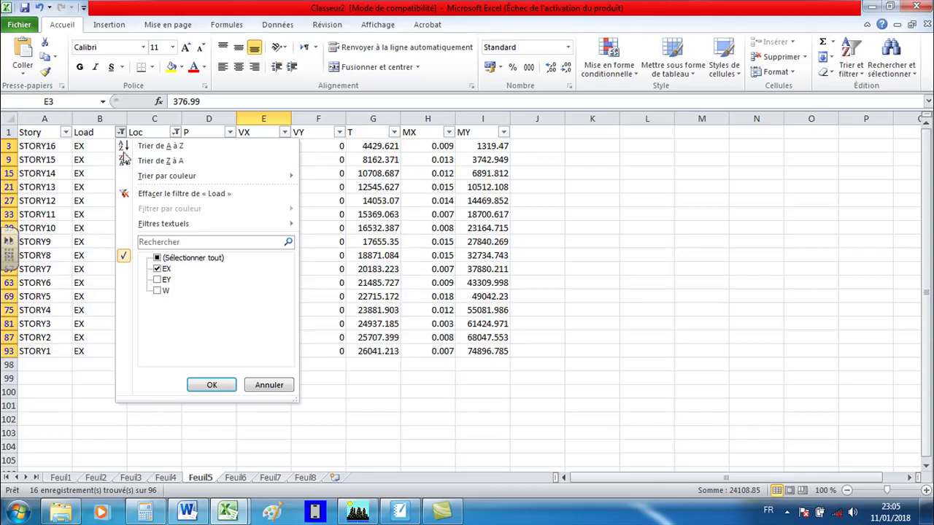
{"action": "left_click", "coordinate": [158, 269]}
{"action": "left_click", "coordinate": [159, 280]}
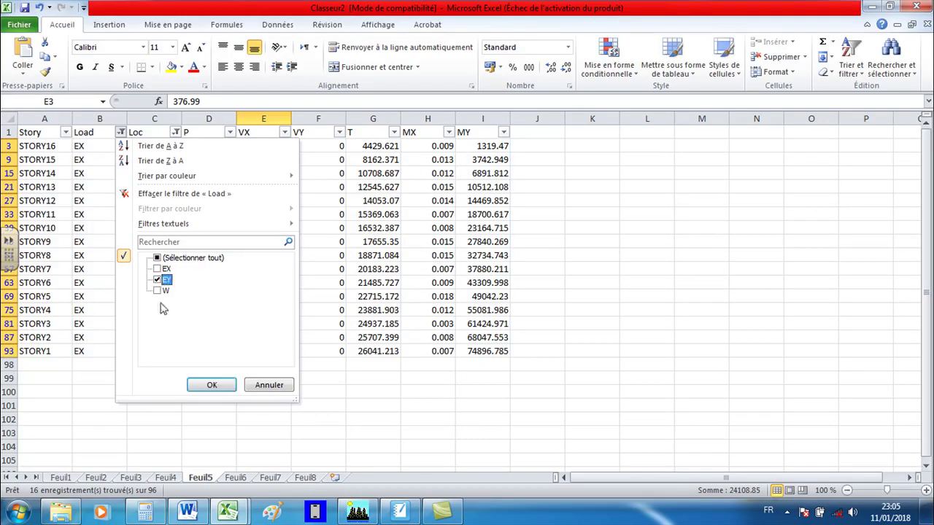
{"action": "left_click", "coordinate": [209, 385]}
{"action": "left_click_drag", "start_coordinate": [312, 146], "coordinate": [313, 354]}
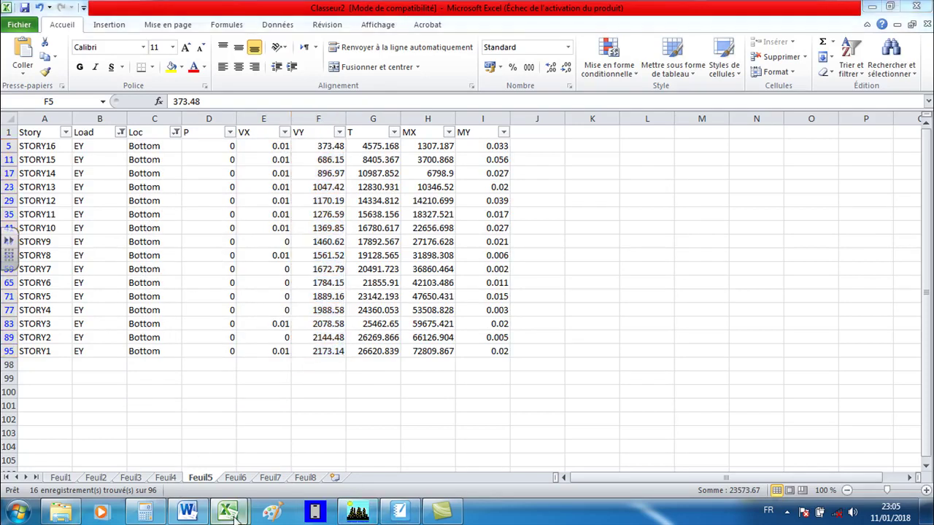
View the story drifts in Feuil4, then switch to the VeriRPA_Rplus15 workbook and display its P-Delta sheet
{"action": "left_click", "coordinate": [167, 478]}
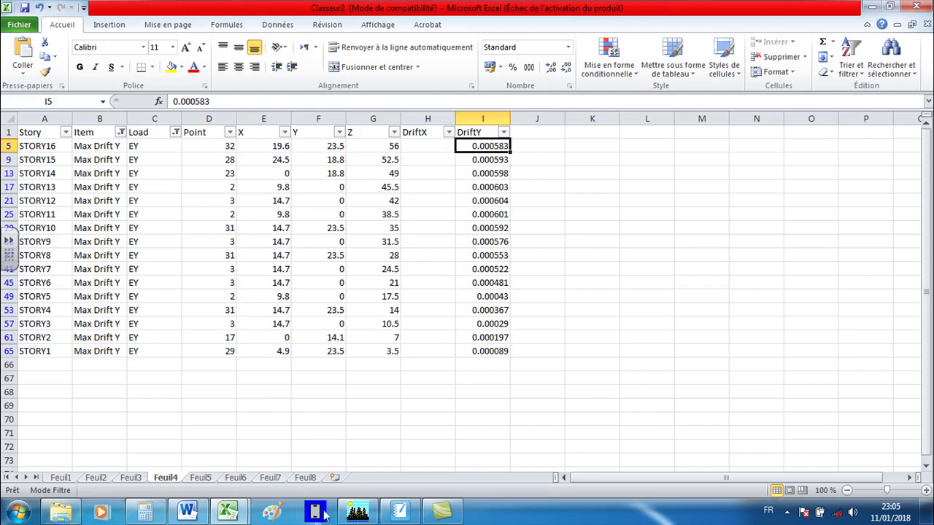
{"action": "mouse_move", "coordinate": [357, 515]}
{"action": "mouse_move", "coordinate": [226, 515]}
{"action": "left_click", "coordinate": [167, 450]}
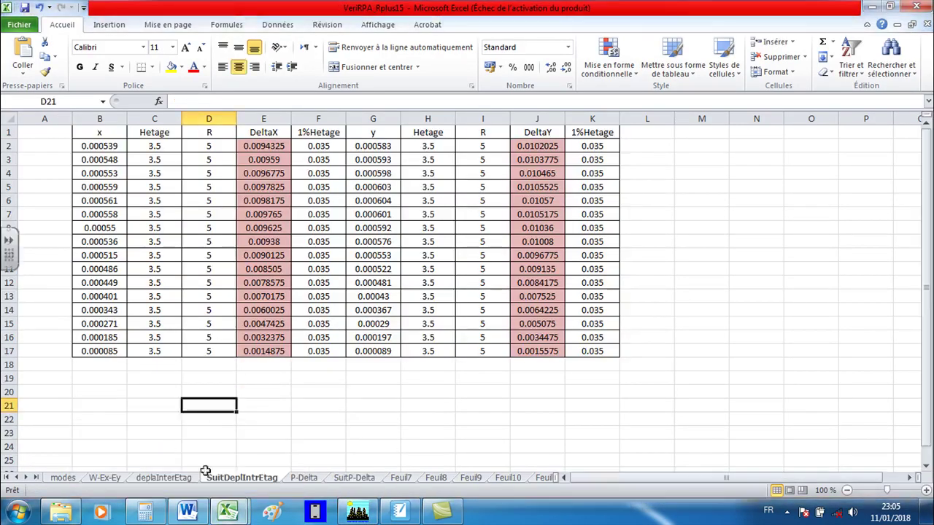
{"action": "left_click", "coordinate": [304, 477]}
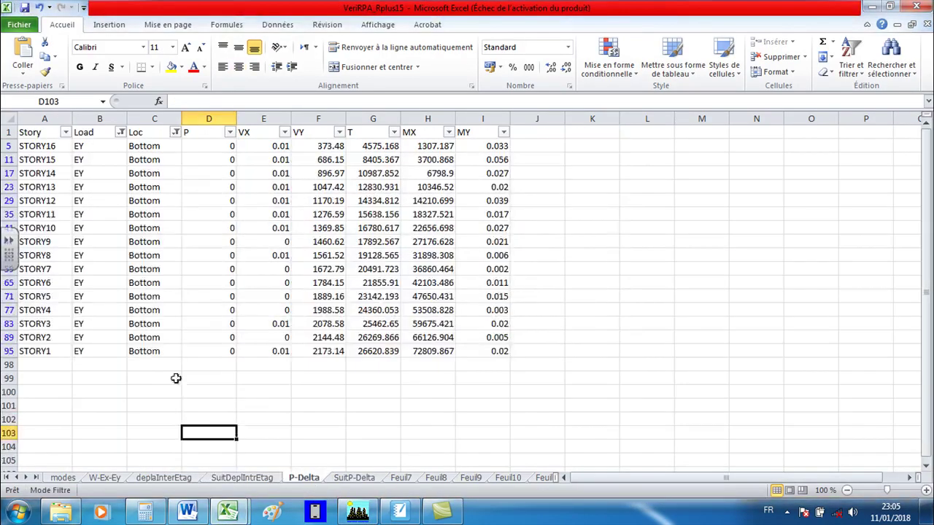
Filter the Load column of the P-Delta sheet to W and select the P values from STORY16 to STORY1
{"action": "left_click", "coordinate": [120, 132]}
{"action": "left_click", "coordinate": [157, 280]}
{"action": "left_click", "coordinate": [157, 291]}
{"action": "left_click", "coordinate": [212, 384]}
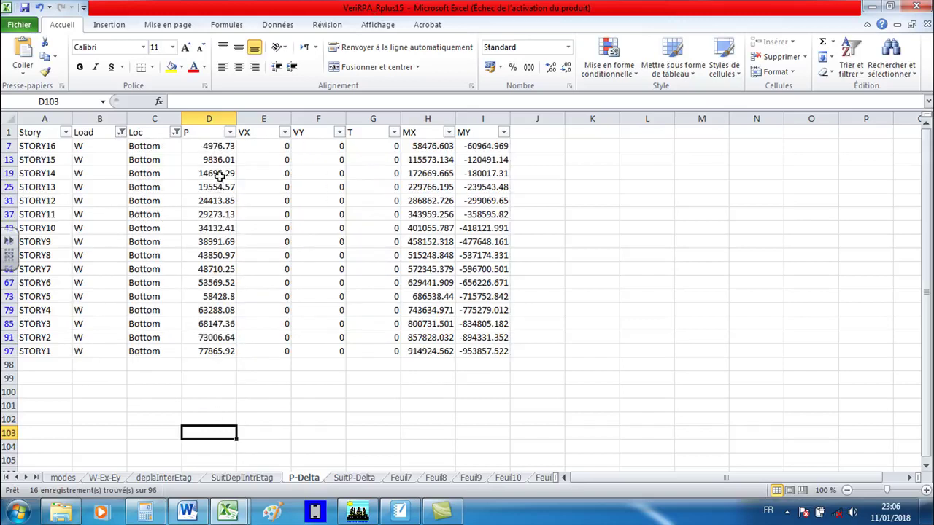
{"action": "left_click_drag", "start_coordinate": [209, 146], "coordinate": [221, 351]}
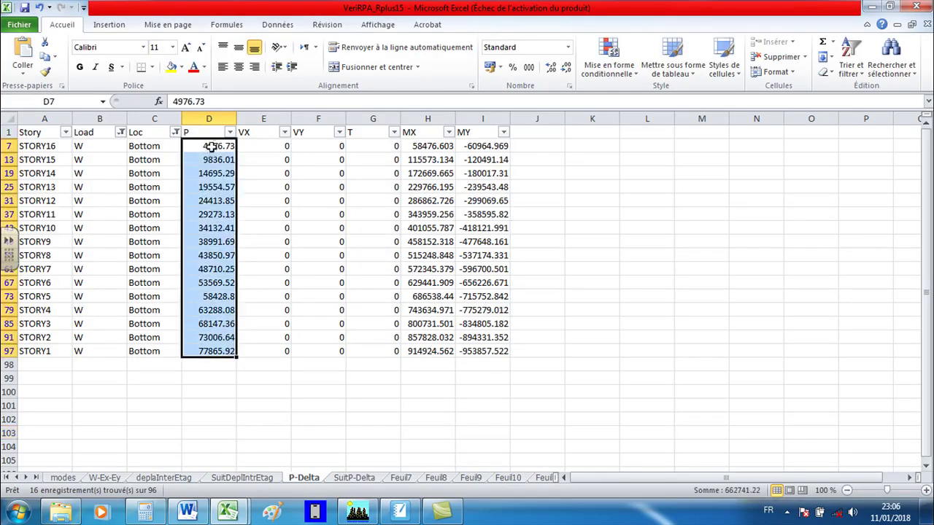
Consult the article 5.9 formula in the Word document and examine the DeltaX and DeltaY columns of the SuitDeplIntrEtag sheet
{"action": "left_click", "coordinate": [191, 511]}
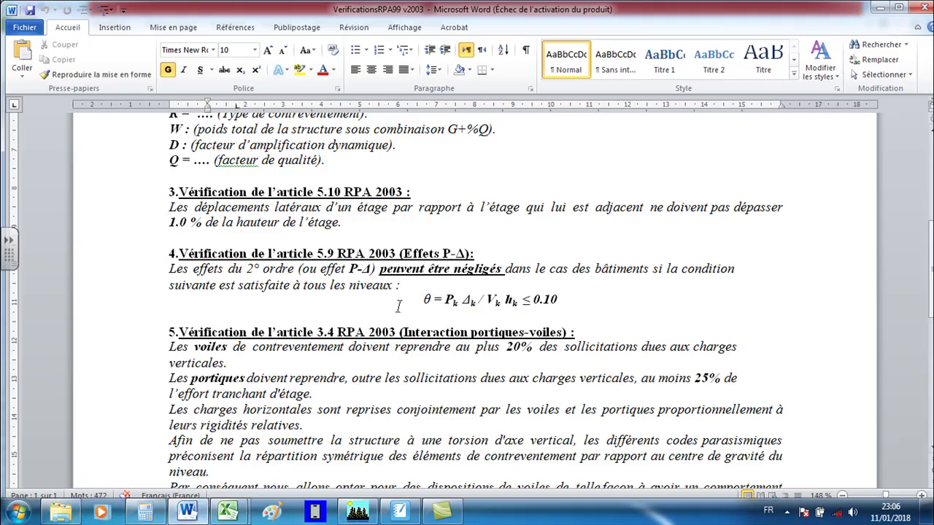
{"action": "left_click", "coordinate": [226, 513]}
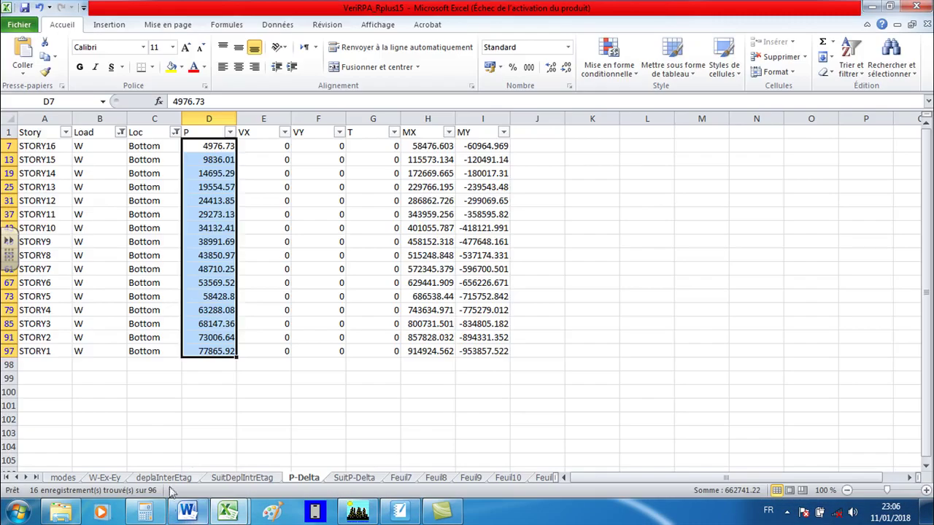
{"action": "left_click", "coordinate": [229, 478]}
{"action": "left_click_drag", "start_coordinate": [259, 146], "coordinate": [262, 365]}
{"action": "left_click_drag", "start_coordinate": [538, 145], "coordinate": [537, 365]}
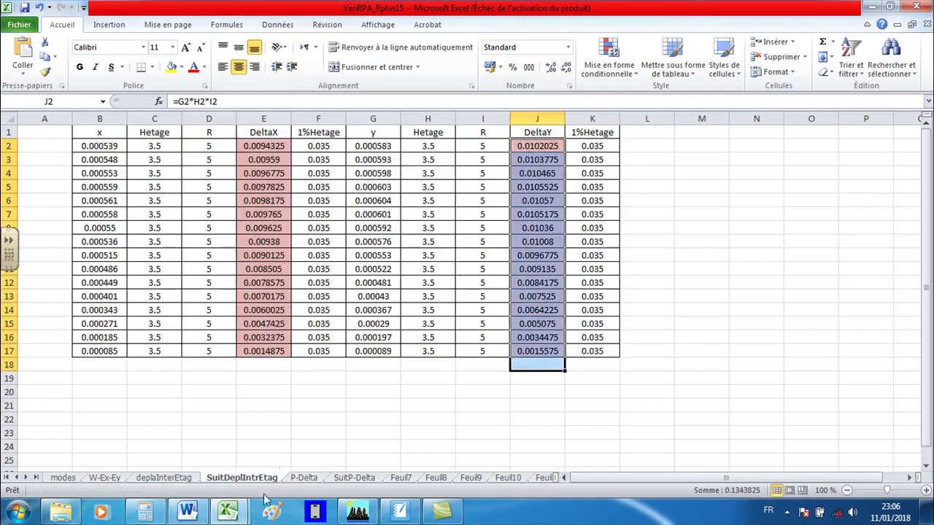
Return to the P-Delta sheet, filter the Load column to EX and select the VX values of all stories
{"action": "left_click", "coordinate": [304, 477]}
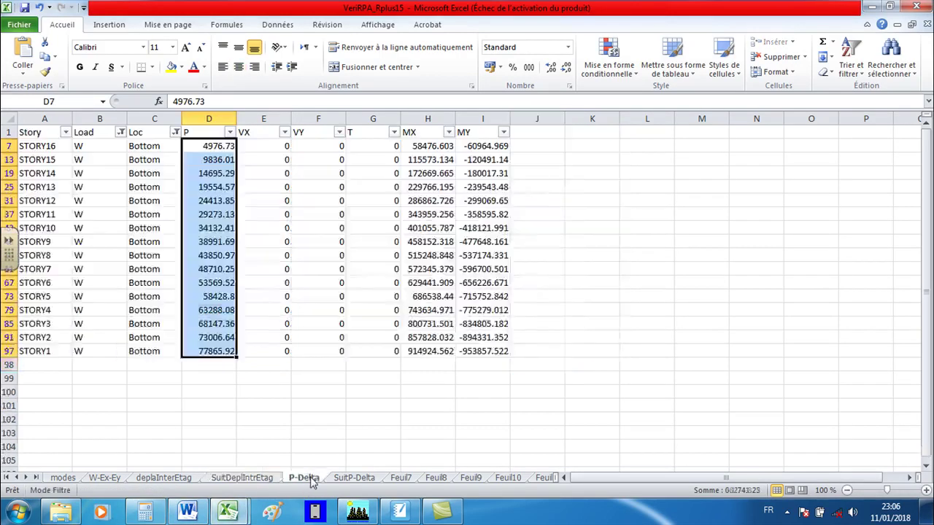
{"action": "left_click", "coordinate": [120, 132]}
{"action": "left_click", "coordinate": [157, 291]}
{"action": "left_click", "coordinate": [157, 269]}
{"action": "left_click", "coordinate": [211, 384]}
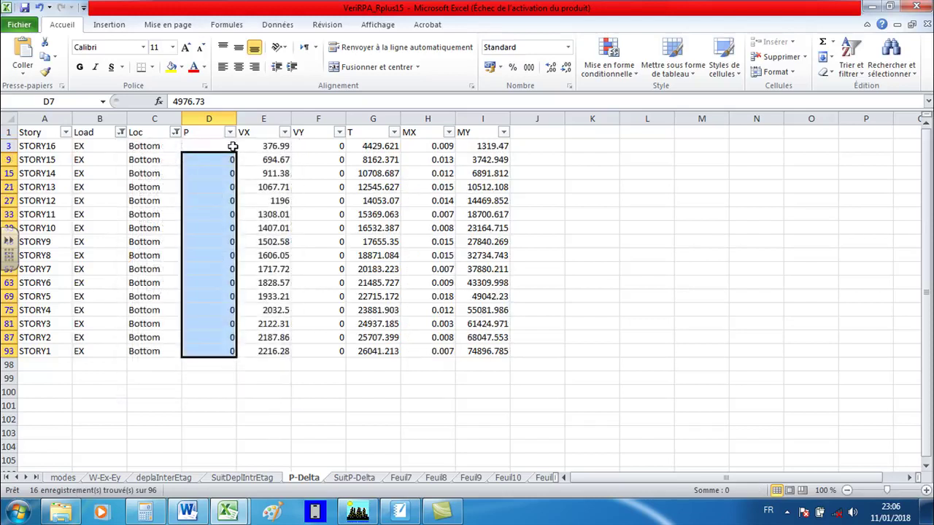
{"action": "left_click_drag", "start_coordinate": [250, 145], "coordinate": [254, 352]}
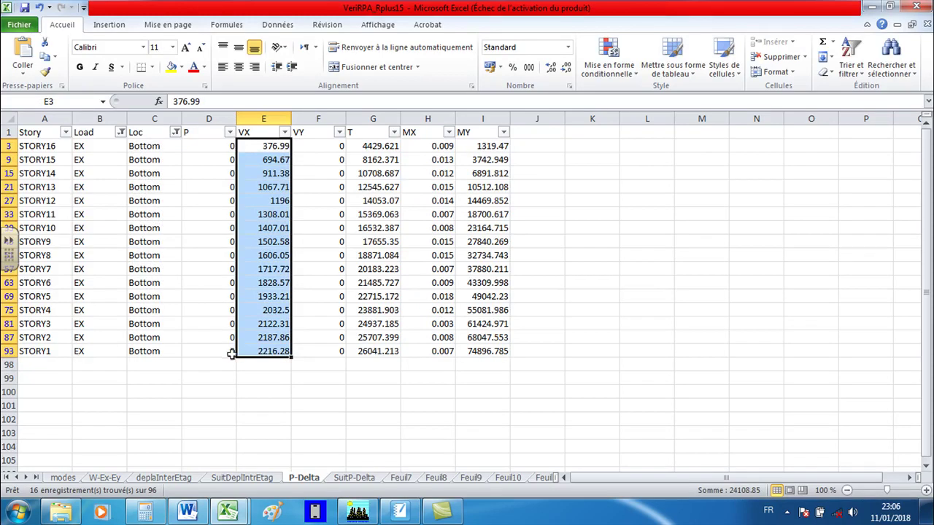
Filter the Load column of the P-Delta sheet to EY and select the VY values of all stories
{"action": "left_click", "coordinate": [121, 133]}
{"action": "left_click", "coordinate": [157, 269]}
{"action": "left_click", "coordinate": [157, 280]}
{"action": "left_click", "coordinate": [211, 384]}
{"action": "left_click_drag", "start_coordinate": [335, 150], "coordinate": [325, 351]}
{"action": "left_click", "coordinate": [318, 406]}
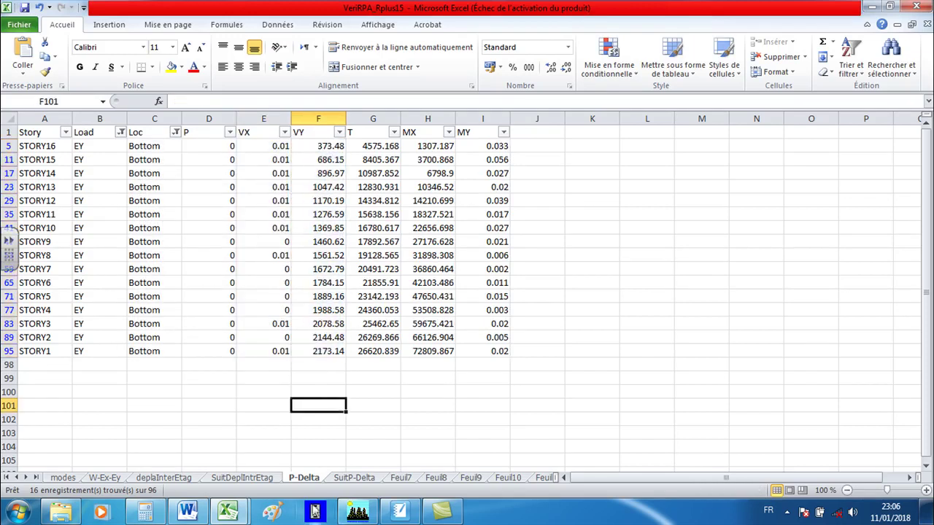
{"action": "left_click", "coordinate": [153, 466]}
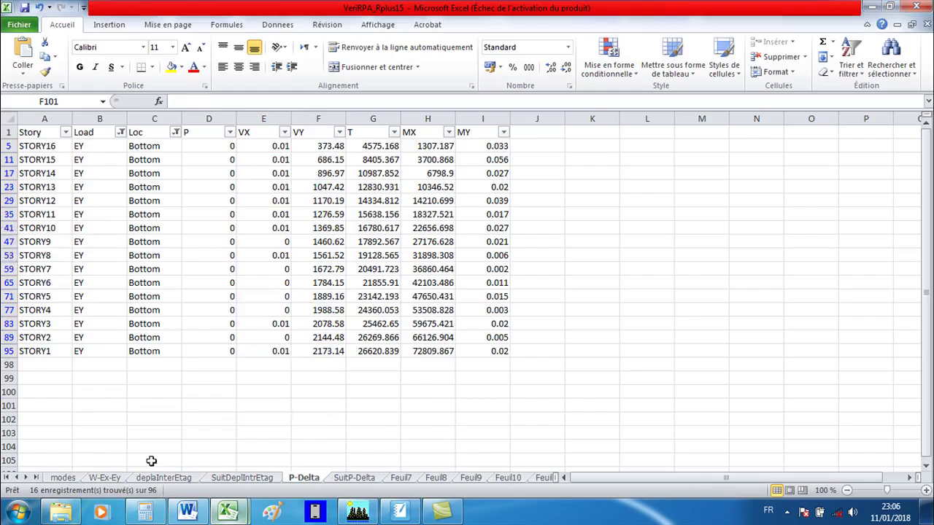
Display the SuitP-Delta sheet and examine its Pk, DeltaKx and DeltaKy columns
{"action": "left_click", "coordinate": [354, 478]}
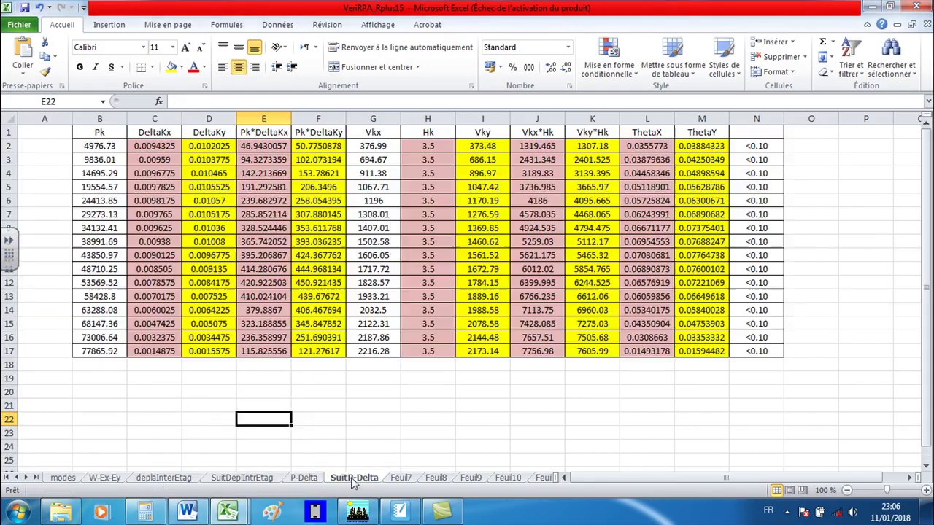
{"action": "left_click_drag", "start_coordinate": [100, 146], "coordinate": [99, 351]}
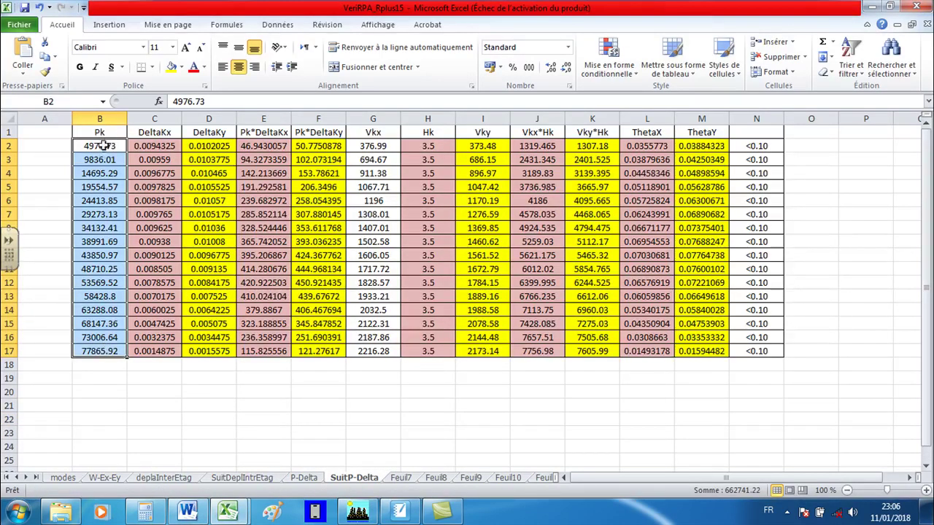
{"action": "left_click", "coordinate": [170, 146]}
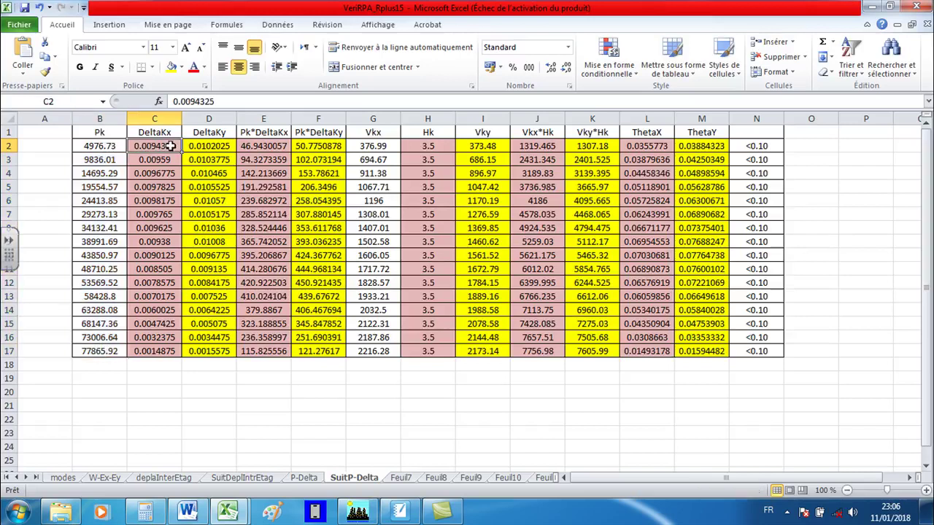
{"action": "left_click_drag", "start_coordinate": [170, 145], "coordinate": [148, 356]}
{"action": "left_click_drag", "start_coordinate": [210, 146], "coordinate": [196, 349]}
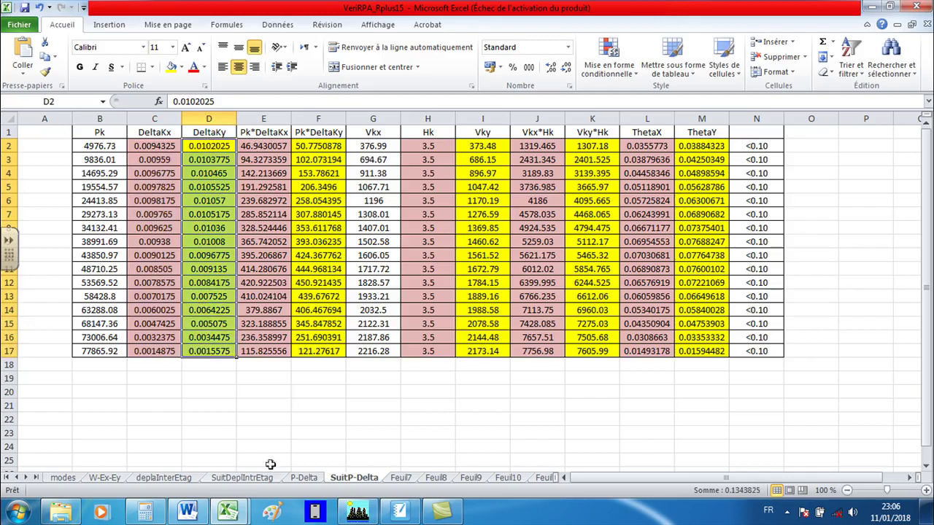
Compare the Pk Δk term of the formula in Word with the Pk*DeltaKx and Pk*DeltaKy columns of the SuitP-Delta sheet
{"action": "left_click", "coordinate": [187, 512]}
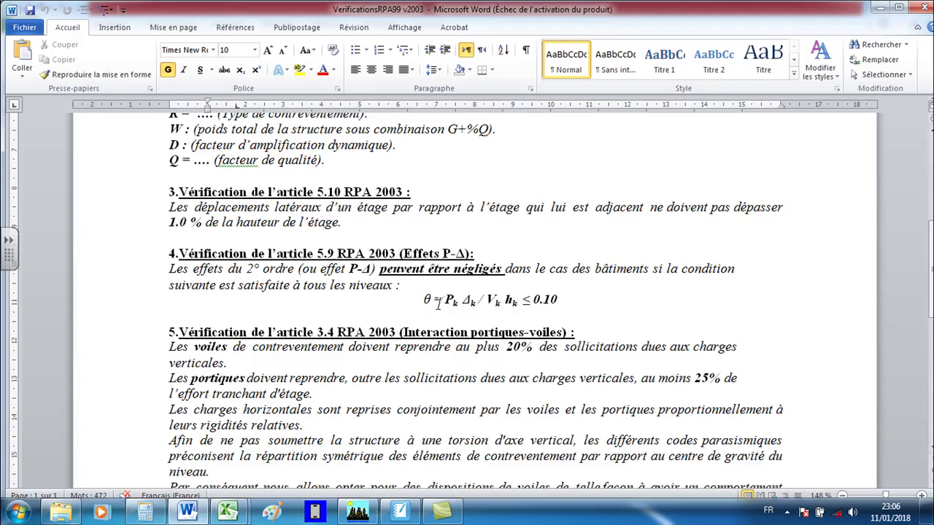
{"action": "left_click_drag", "start_coordinate": [445, 300], "coordinate": [475, 307]}
{"action": "left_click", "coordinate": [448, 302]}
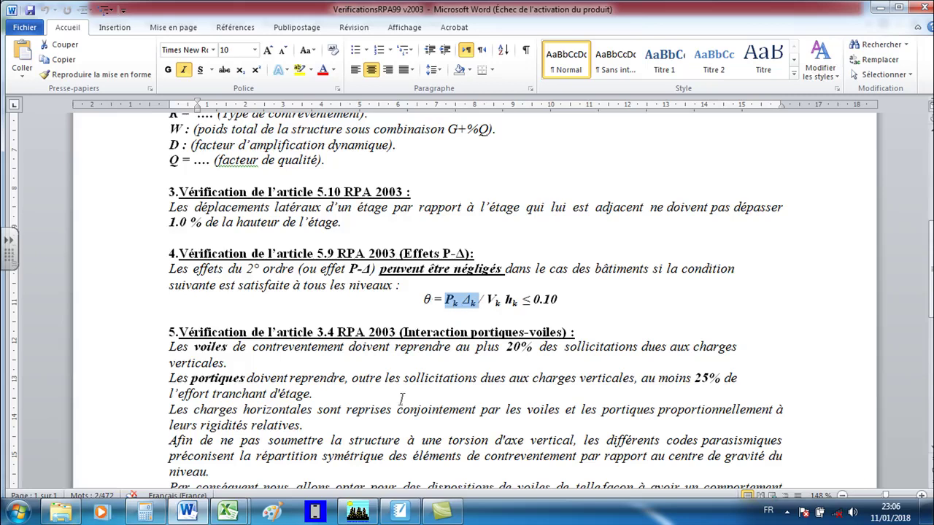
{"action": "left_click", "coordinate": [229, 512]}
{"action": "left_click", "coordinate": [158, 438]}
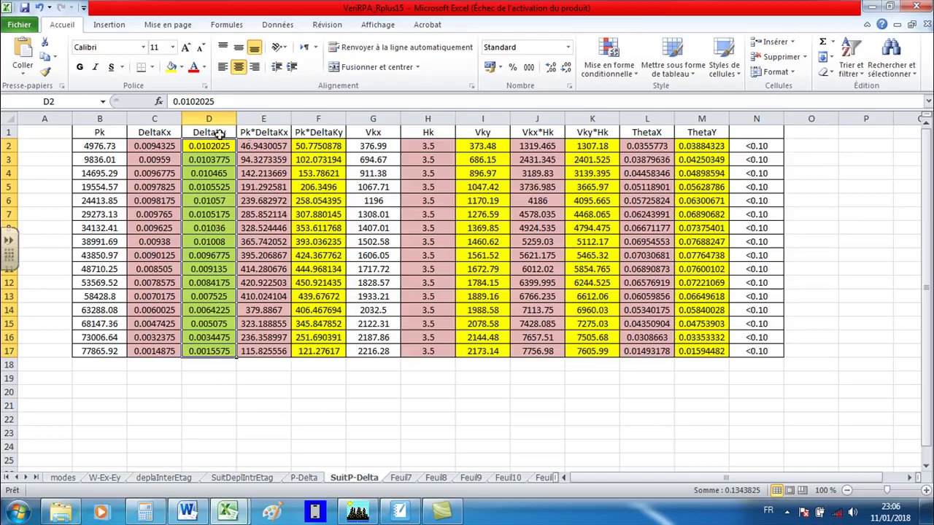
{"action": "left_click_drag", "start_coordinate": [267, 146], "coordinate": [270, 350]}
{"action": "left_click_drag", "start_coordinate": [323, 145], "coordinate": [315, 354]}
Examine the Vkx, Vky and Hk columns of the SuitP-Delta sheet
{"action": "left_click", "coordinate": [373, 146]}
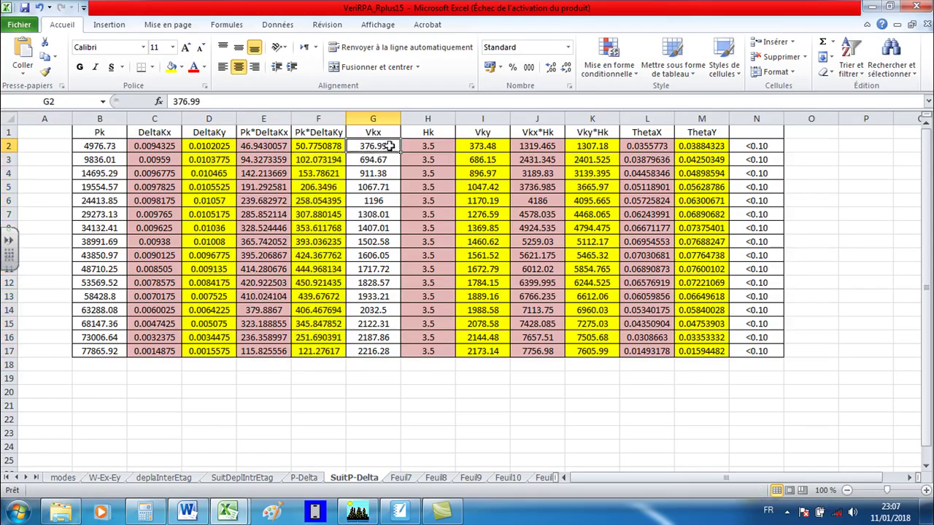
{"action": "left_click_drag", "start_coordinate": [384, 146], "coordinate": [380, 351]}
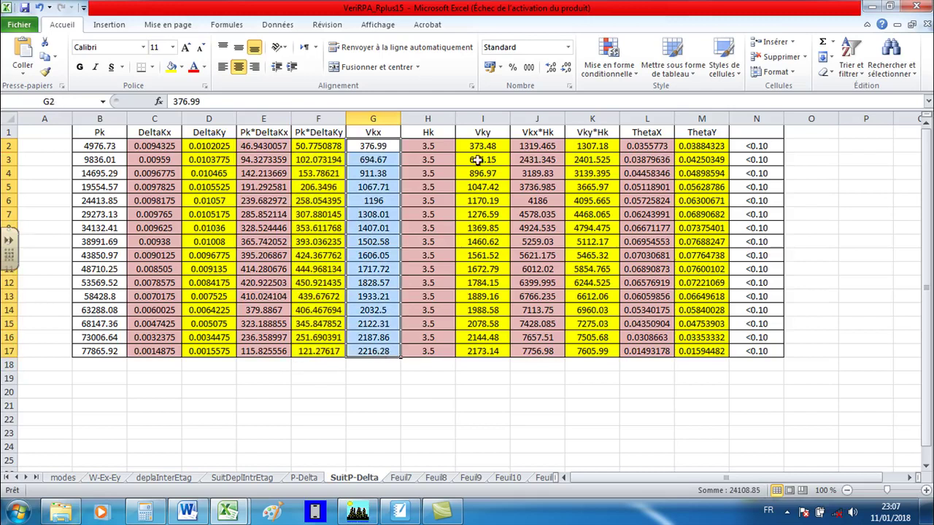
{"action": "left_click_drag", "start_coordinate": [478, 144], "coordinate": [474, 351]}
{"action": "left_click_drag", "start_coordinate": [429, 144], "coordinate": [423, 337]}
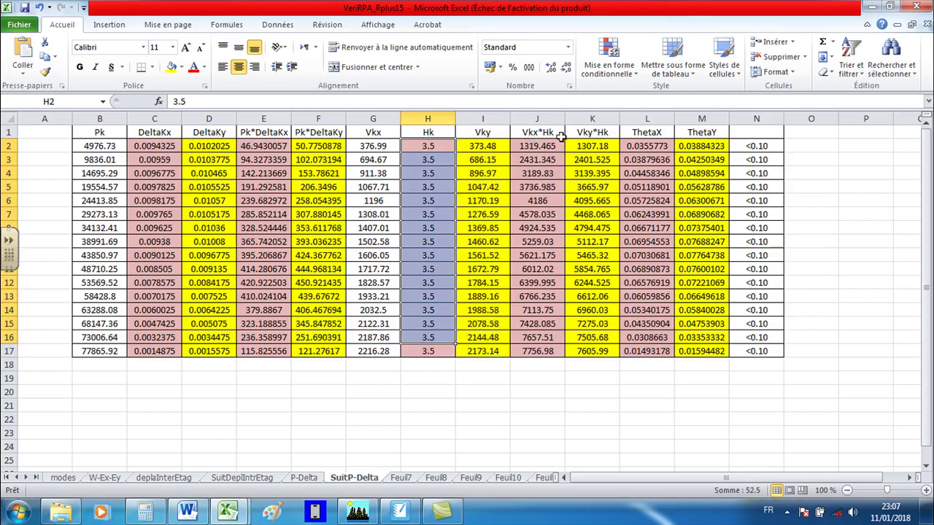
Highlight Vk in the Word formula and check the first Vkx*Hk and ThetaX cell formulas in the SuitP-Delta sheet
{"action": "left_click", "coordinate": [187, 512]}
{"action": "left_click_drag", "start_coordinate": [487, 299], "coordinate": [500, 299]}
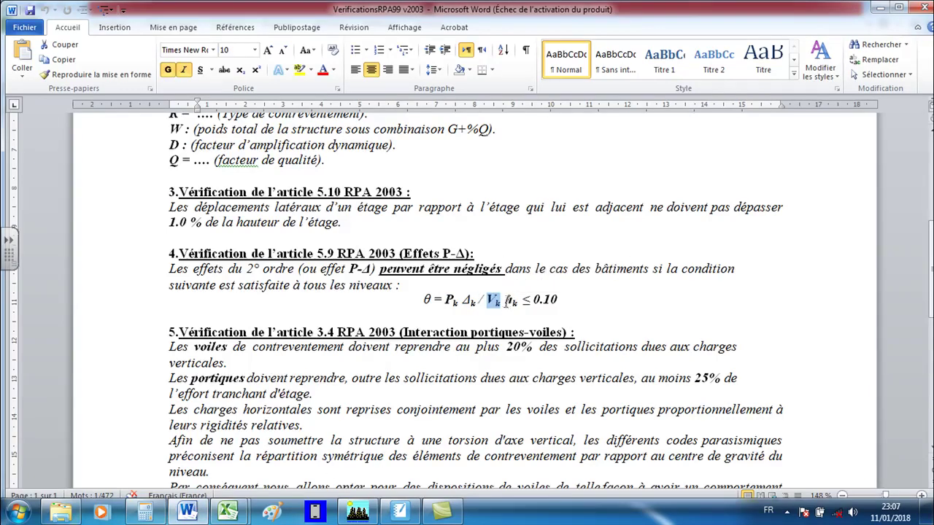
{"action": "mouse_move", "coordinate": [228, 513]}
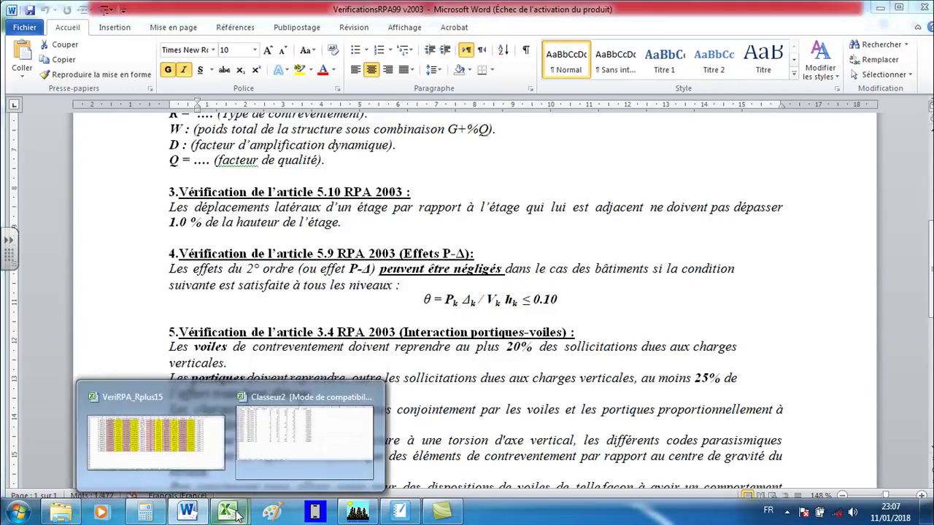
{"action": "left_click", "coordinate": [175, 441]}
{"action": "left_click", "coordinate": [544, 150]}
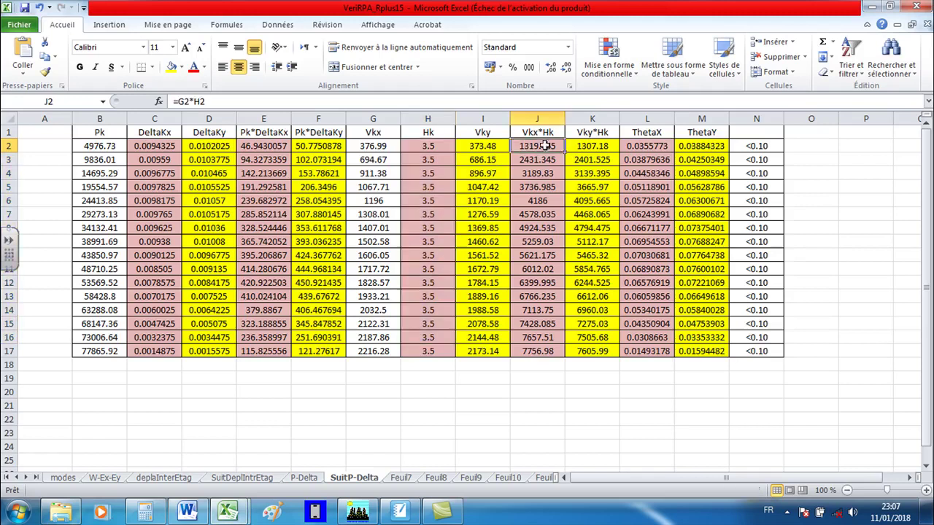
{"action": "left_click", "coordinate": [654, 146]}
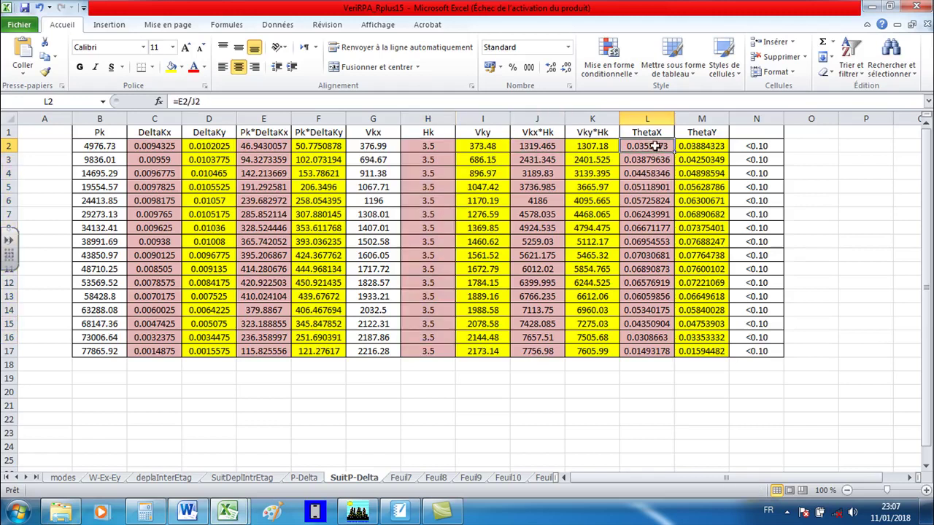
Check the row 2 formulas behind ThetaX and ThetaY: Pk*DeltaKx with Vkx*Hk, and Pk*DeltaKy with Vky*Hk
{"action": "left_click", "coordinate": [251, 146]}
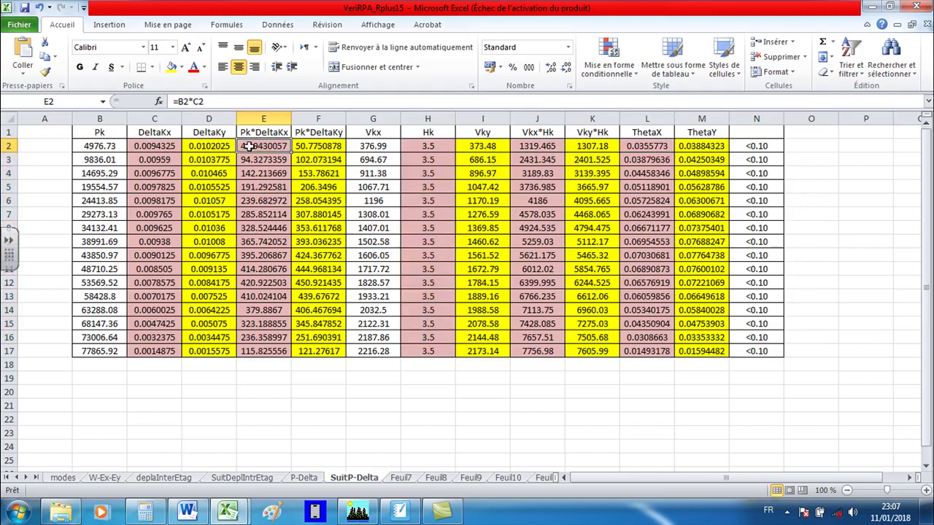
{"action": "left_click", "coordinate": [542, 148]}
{"action": "left_click", "coordinate": [657, 147]}
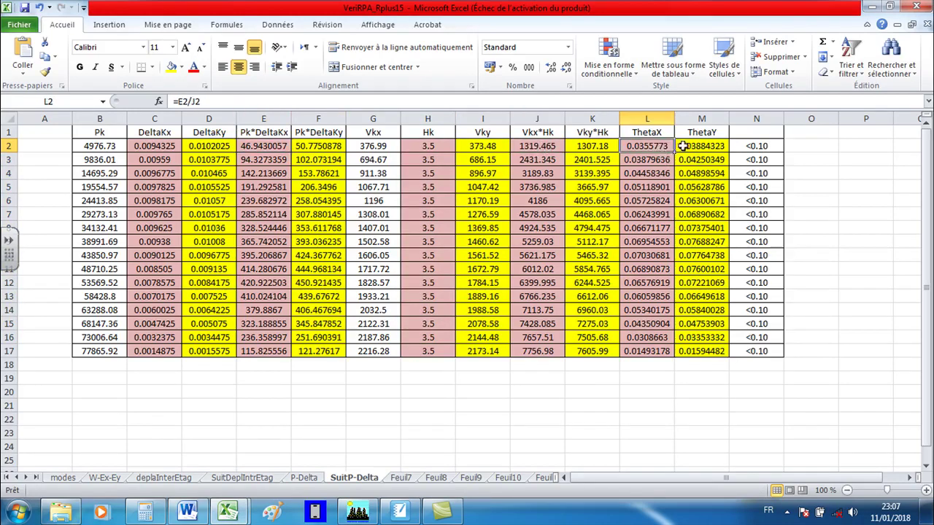
{"action": "left_click", "coordinate": [586, 147]}
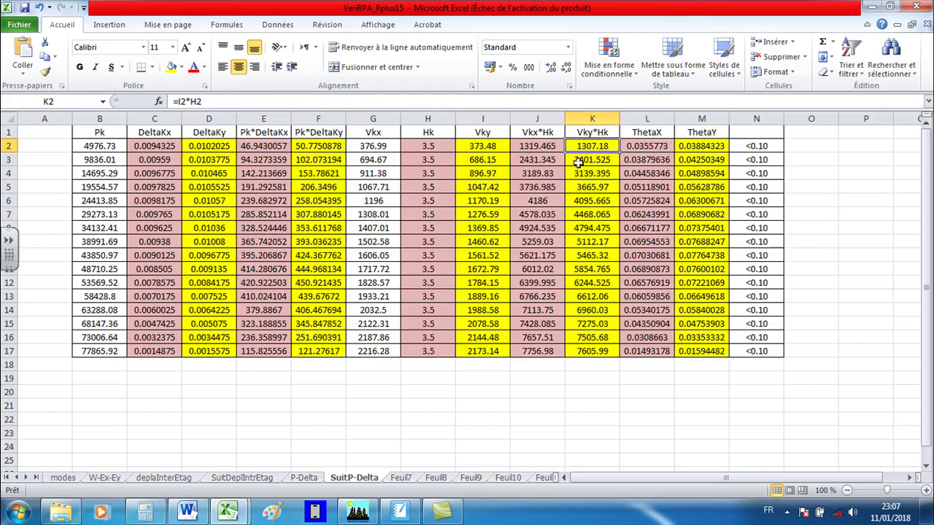
{"action": "left_click", "coordinate": [310, 146]}
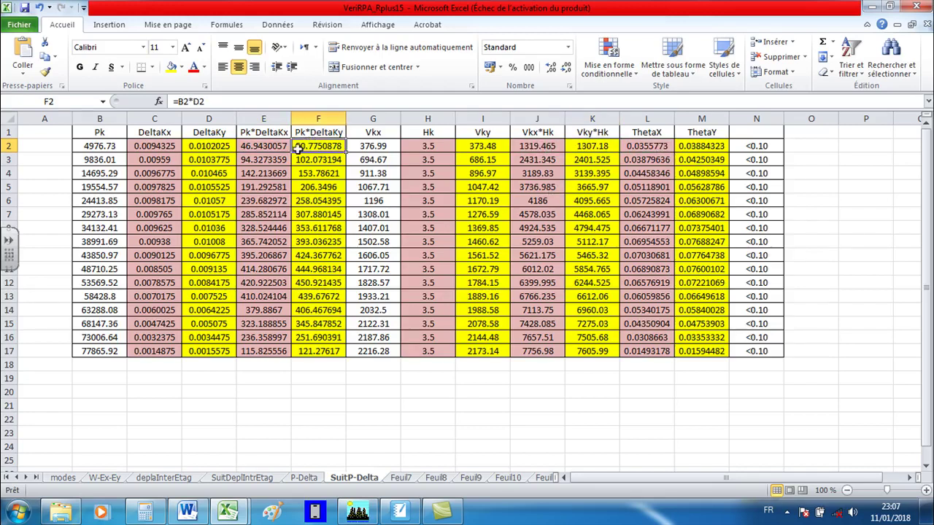
{"action": "left_click", "coordinate": [595, 150]}
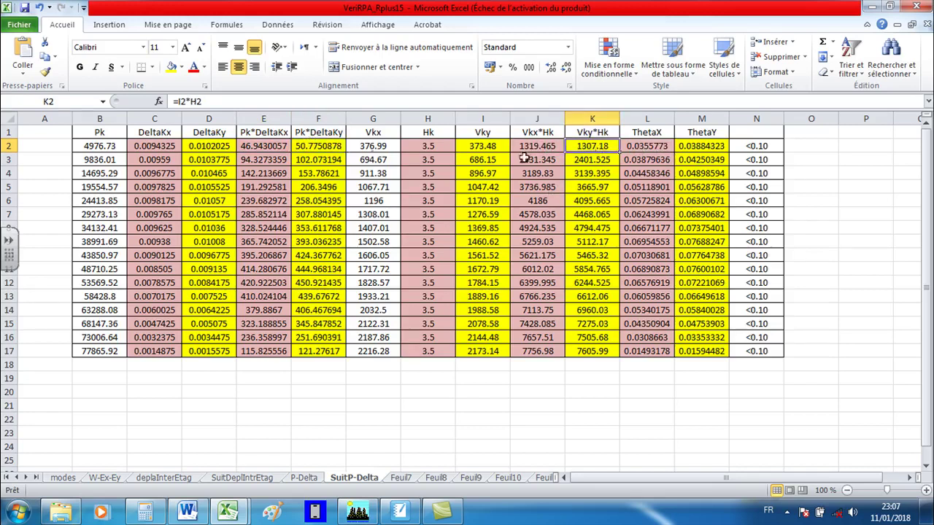
{"action": "left_click", "coordinate": [308, 143]}
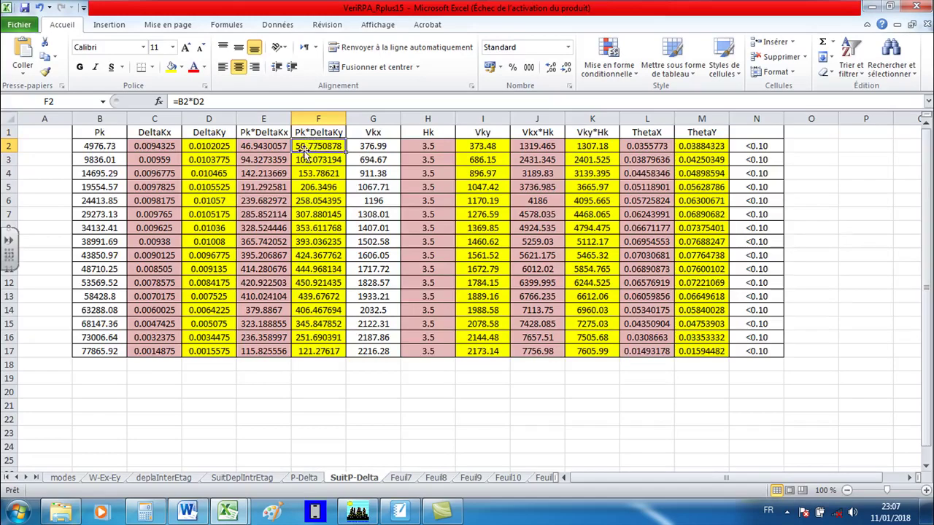
{"action": "left_click", "coordinate": [593, 148]}
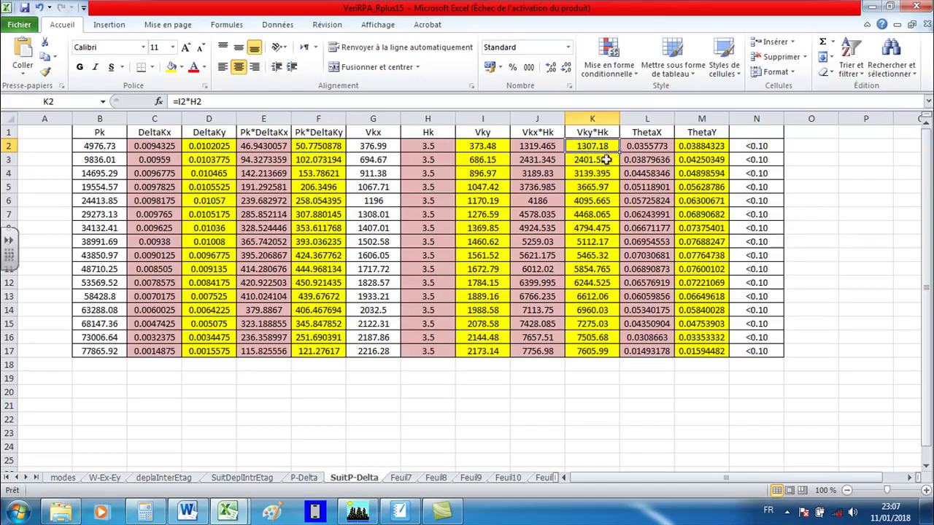
Review the first Pk*DeltaKx and Vkx*Hk cells again and compare the ThetaY column with the 0.10 limit
{"action": "left_click", "coordinate": [249, 150]}
{"action": "left_click", "coordinate": [545, 148]}
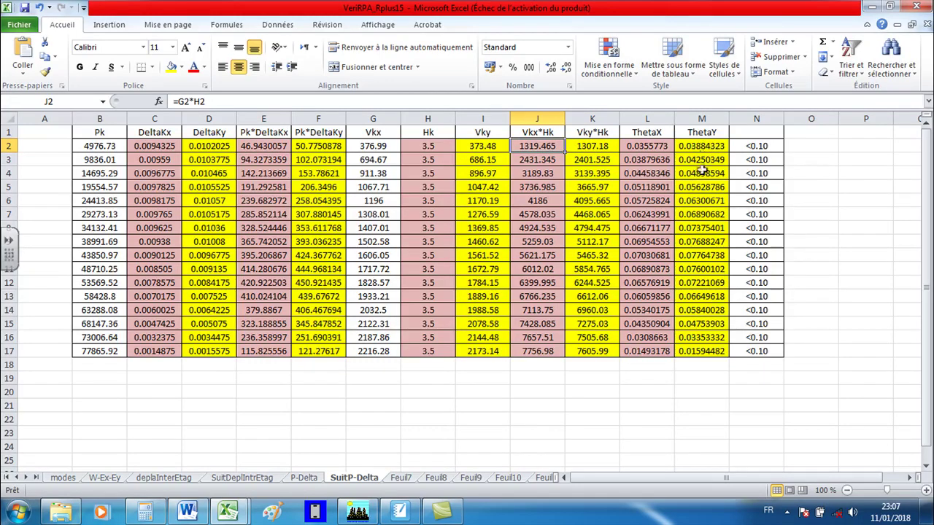
{"action": "left_click", "coordinate": [700, 255]}
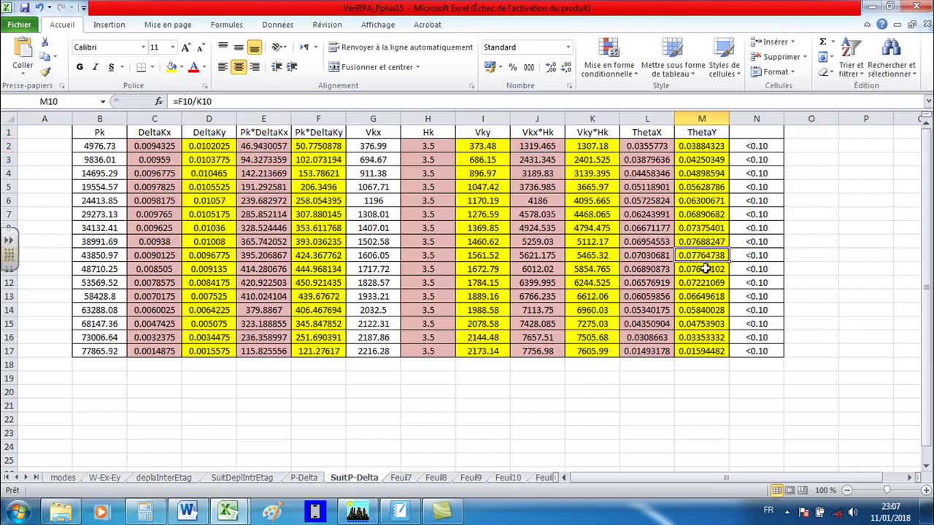
{"action": "left_click", "coordinate": [626, 409]}
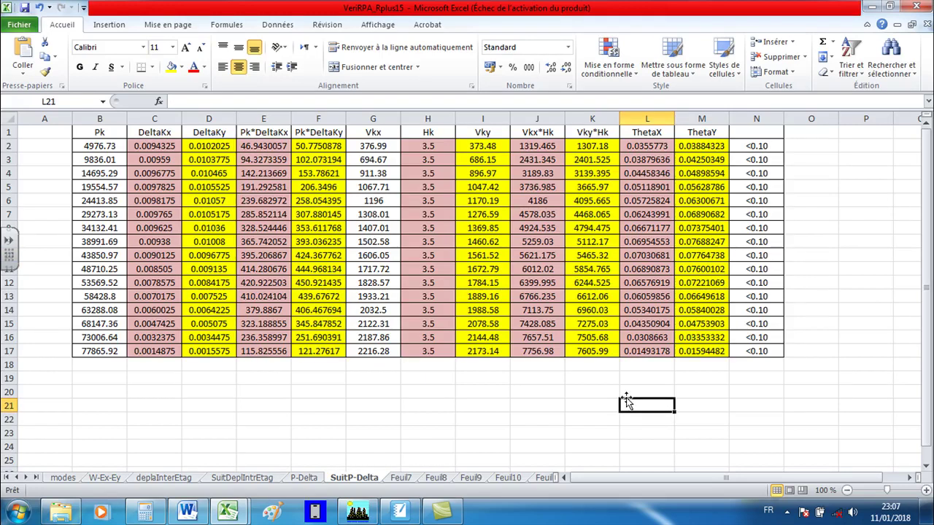
View the building model in ETABS, then switch to the Word document and examine section 5, article 3.4 (Interaction portiques-voiles)
{"action": "left_click", "coordinate": [357, 513]}
{"action": "left_click", "coordinate": [697, 393]}
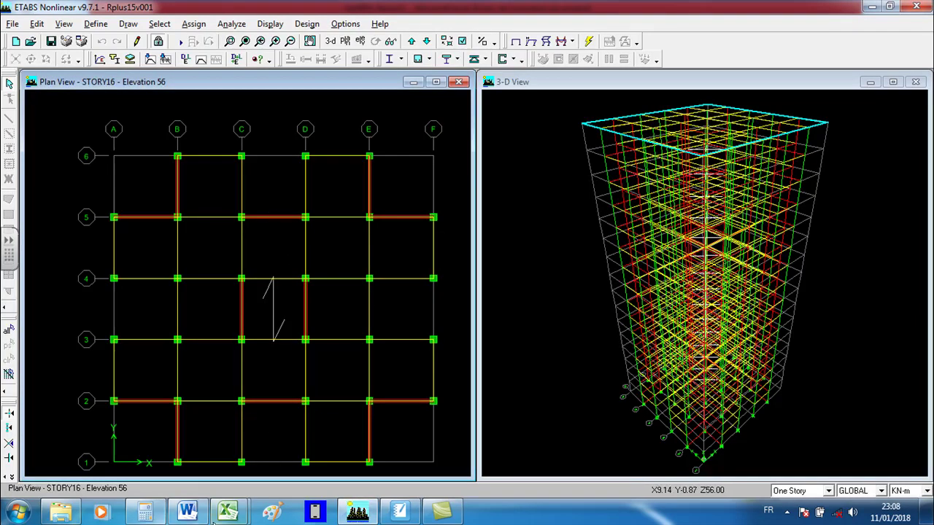
{"action": "left_click", "coordinate": [187, 512]}
{"action": "scroll", "coordinate": [305, 358], "scroll_direction": "down", "scroll_amount": 2}
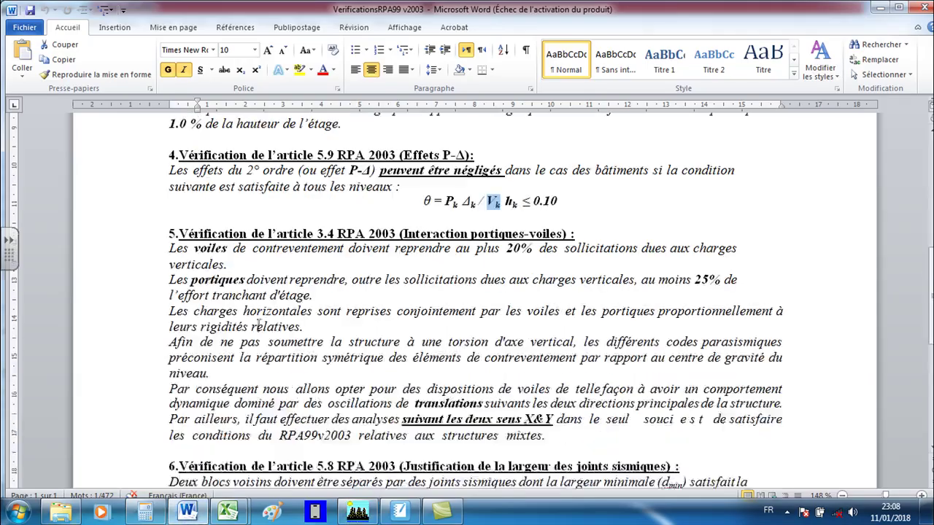